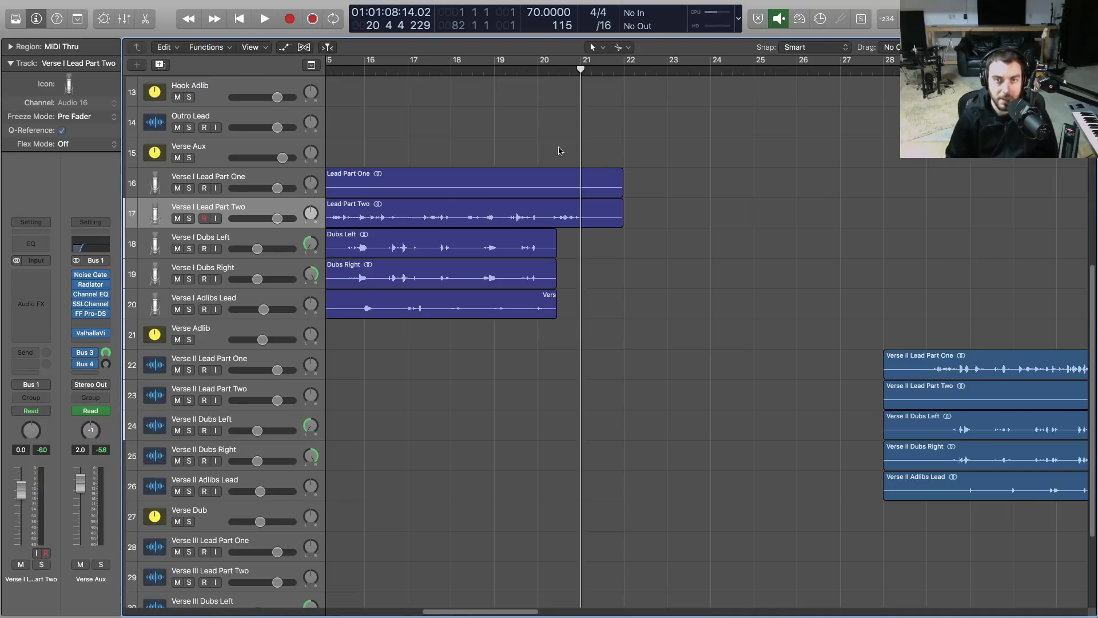
# Step: Play the song back from bar 19 to hear the end of the first verse
pyautogui.click(500, 70)
pyautogui.moveTo(500, 70); pyautogui.dragTo(499, 69)
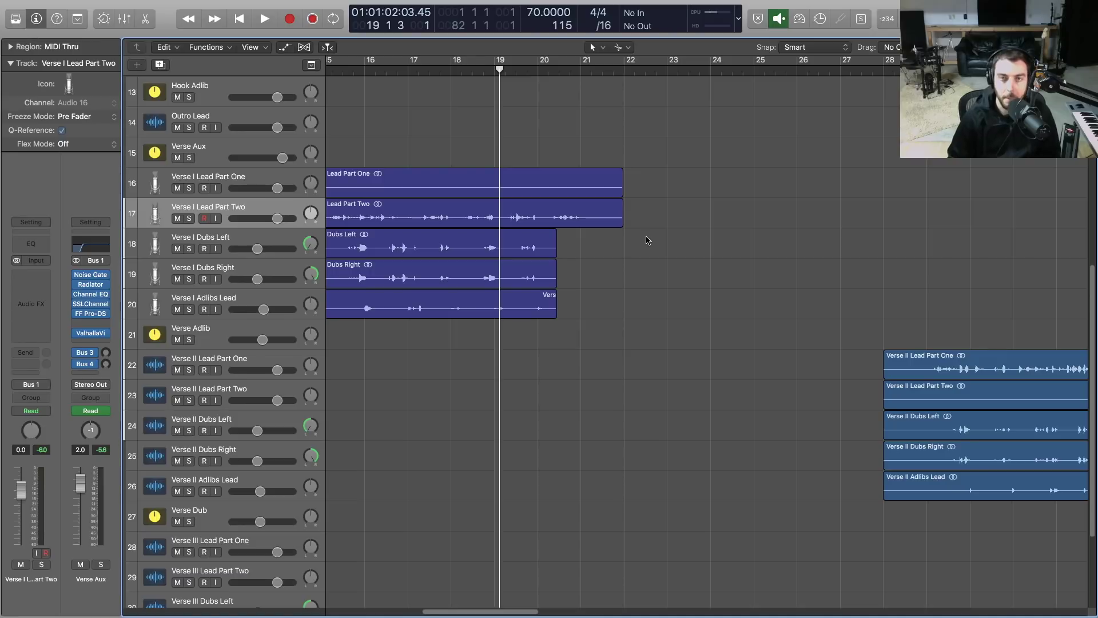
pyautogui.press('space')
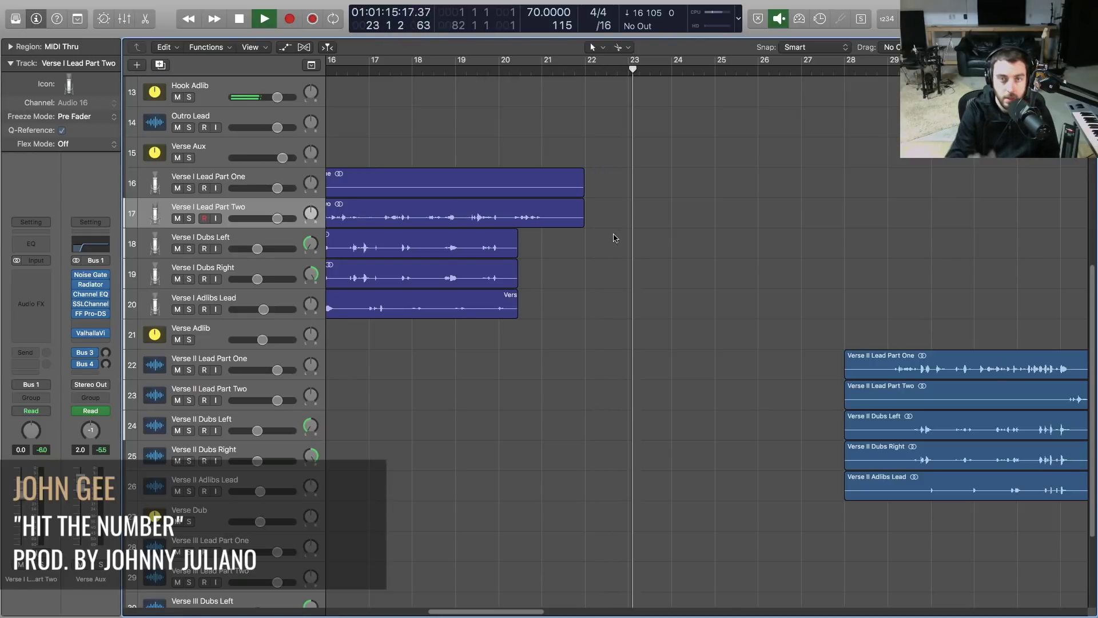
pyautogui.press('space')
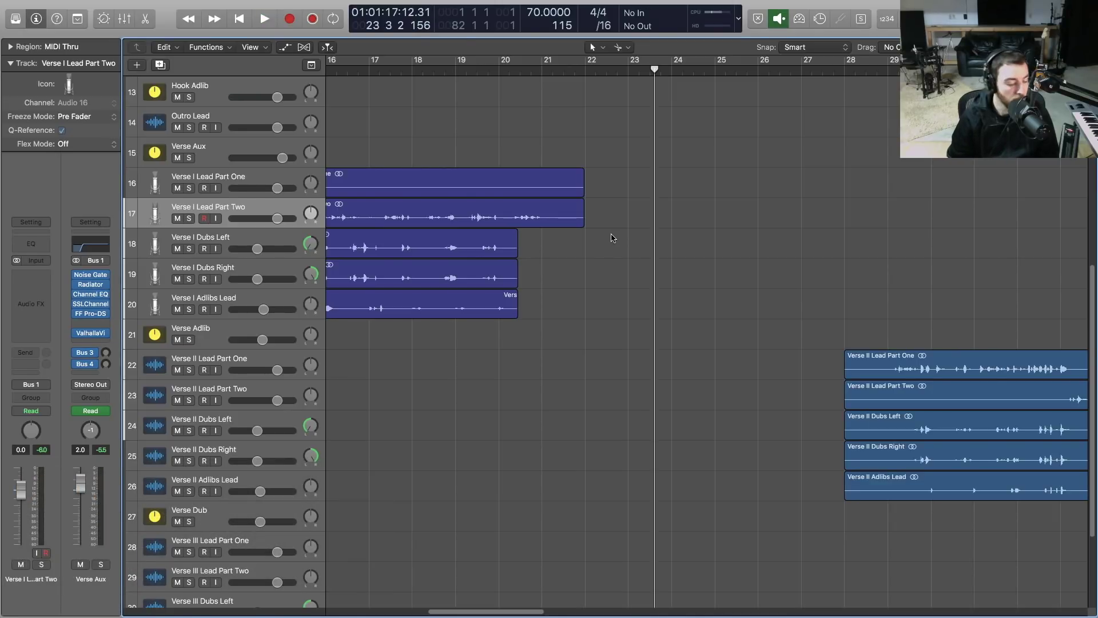
# Step: Select the Verse I Lead Part Two region and listen to its last phrase from 20 2 1 1
pyautogui.click(509, 214)
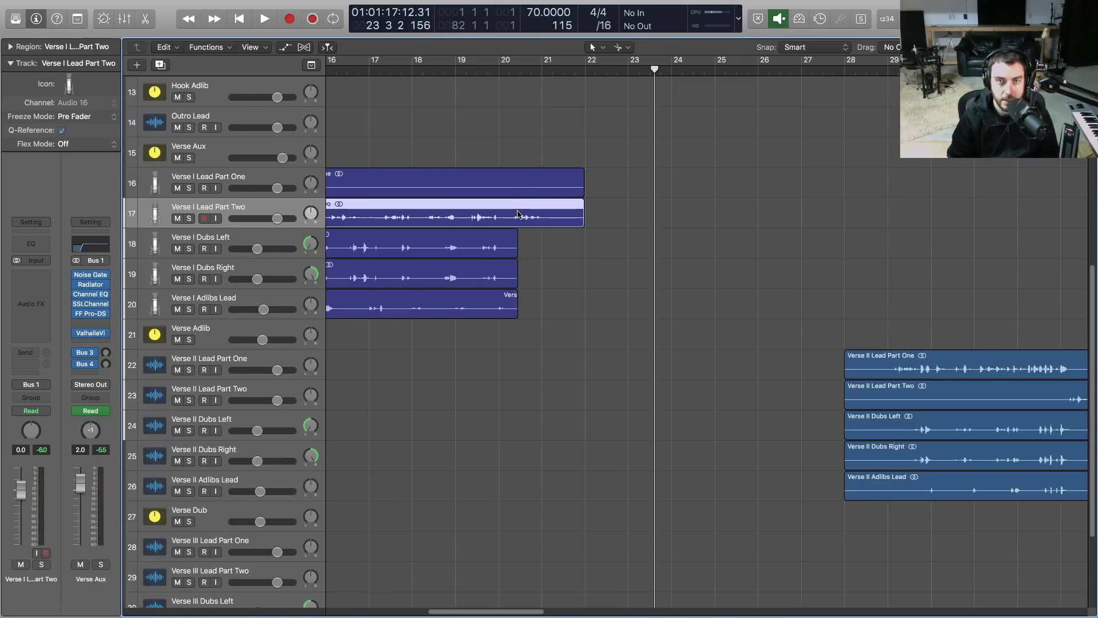
pyautogui.click(509, 69)
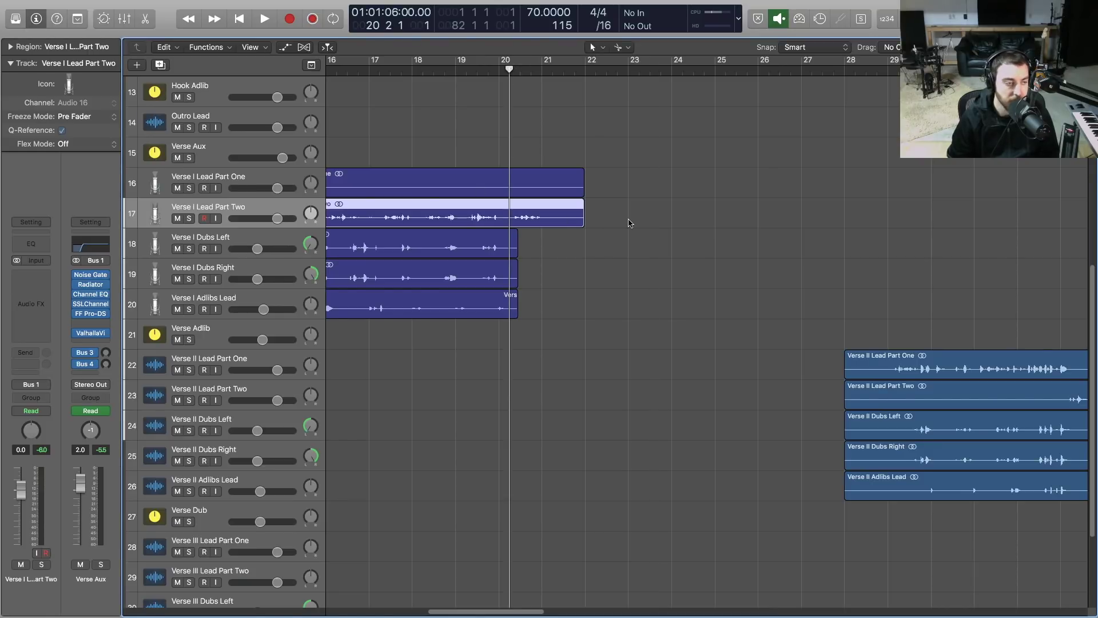
pyautogui.press('space')
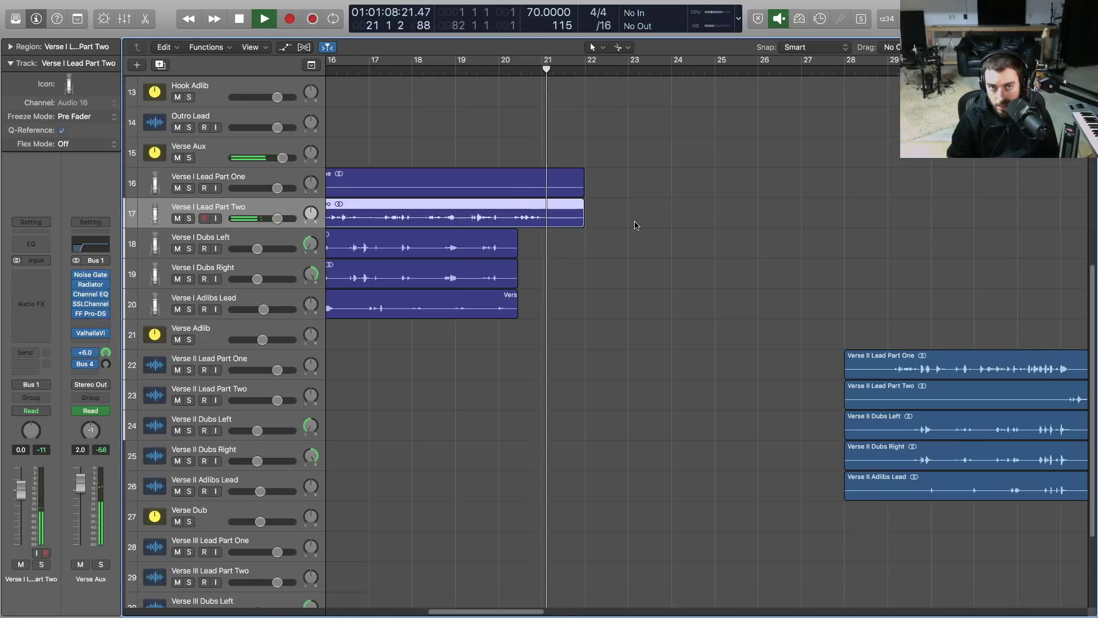
pyautogui.press('space')
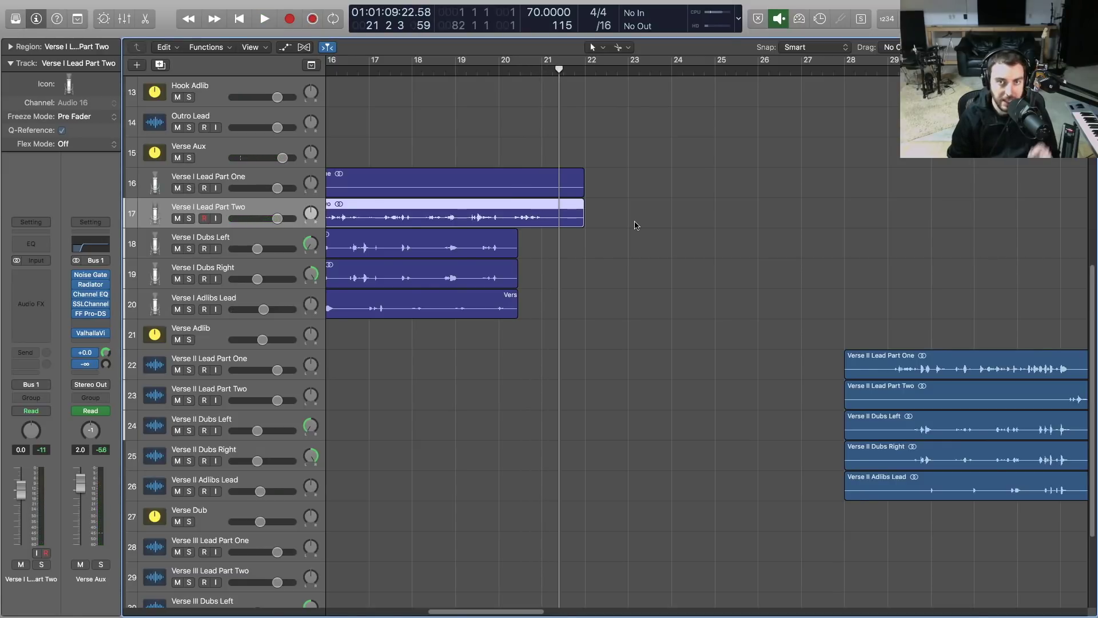
# Step: Add a new audio track below Verse I Lead Part Two by duplicating that track's settings
pyautogui.click(636, 224)
pyautogui.click(231, 213)
pyautogui.click(625, 224)
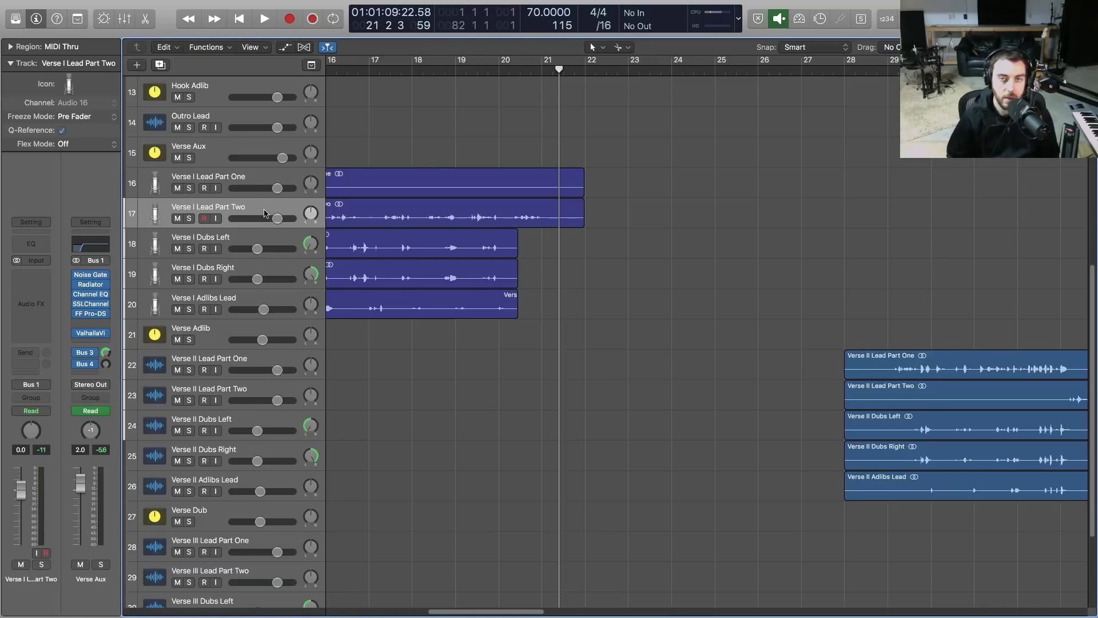
pyautogui.press('super+Right')
pyautogui.press('super+Down')
pyautogui.press('super+Down')
pyautogui.press('super+Down')
pyautogui.press('super+Down')
pyautogui.press('super+Down')
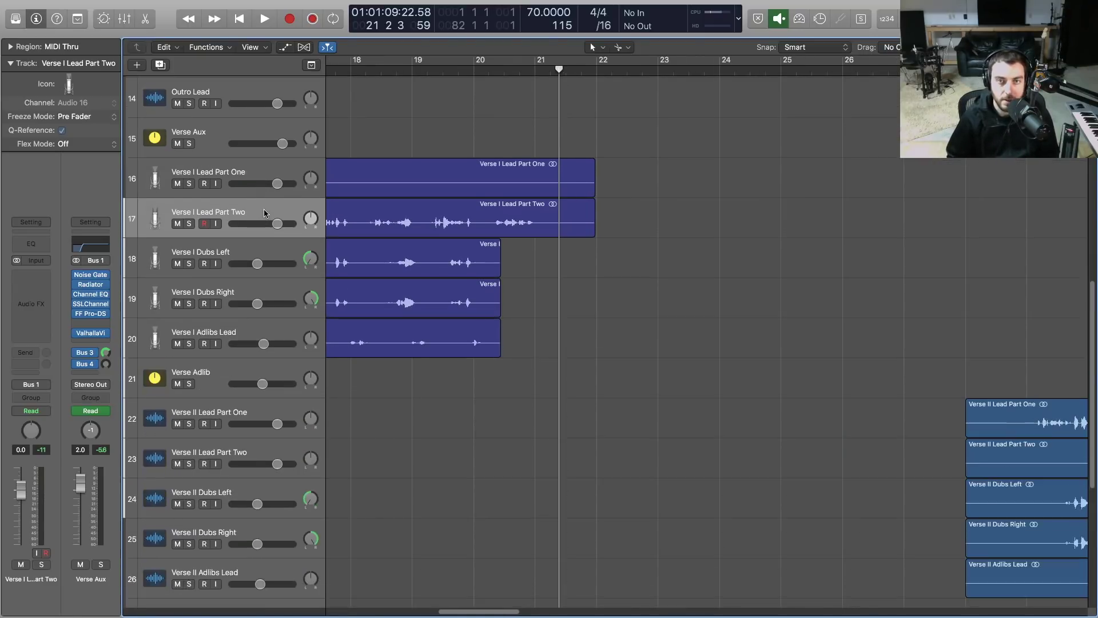
pyautogui.press('super+Down')
pyautogui.press('super+Right')
pyautogui.press('super+Right')
pyautogui.press('super+Right')
pyautogui.press('super+Left')
pyautogui.press('super+Left')
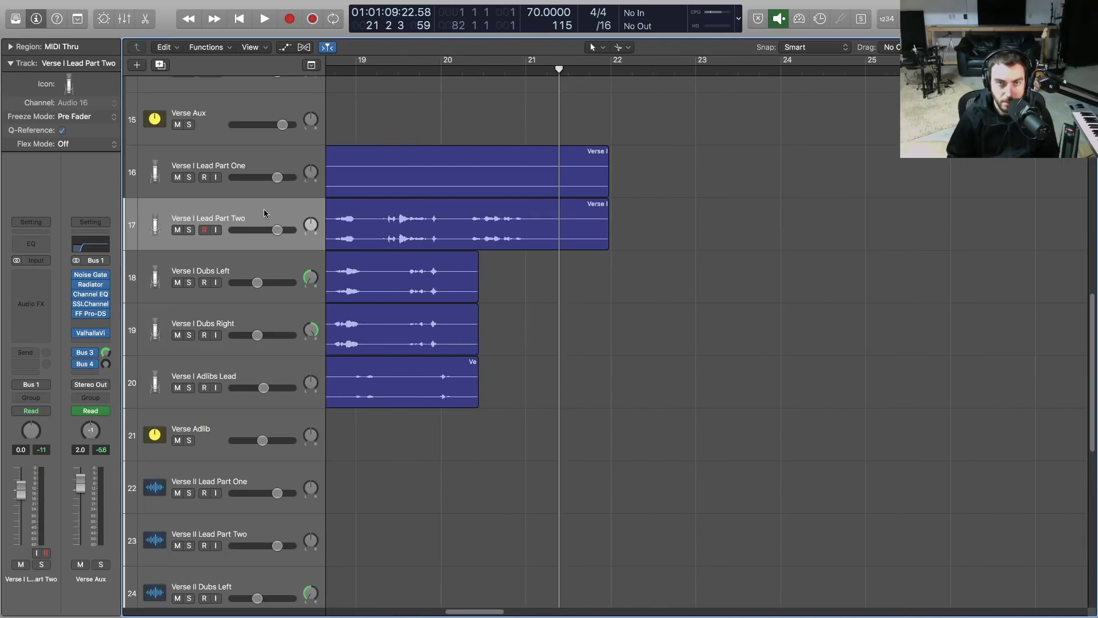
pyautogui.click(267, 211)
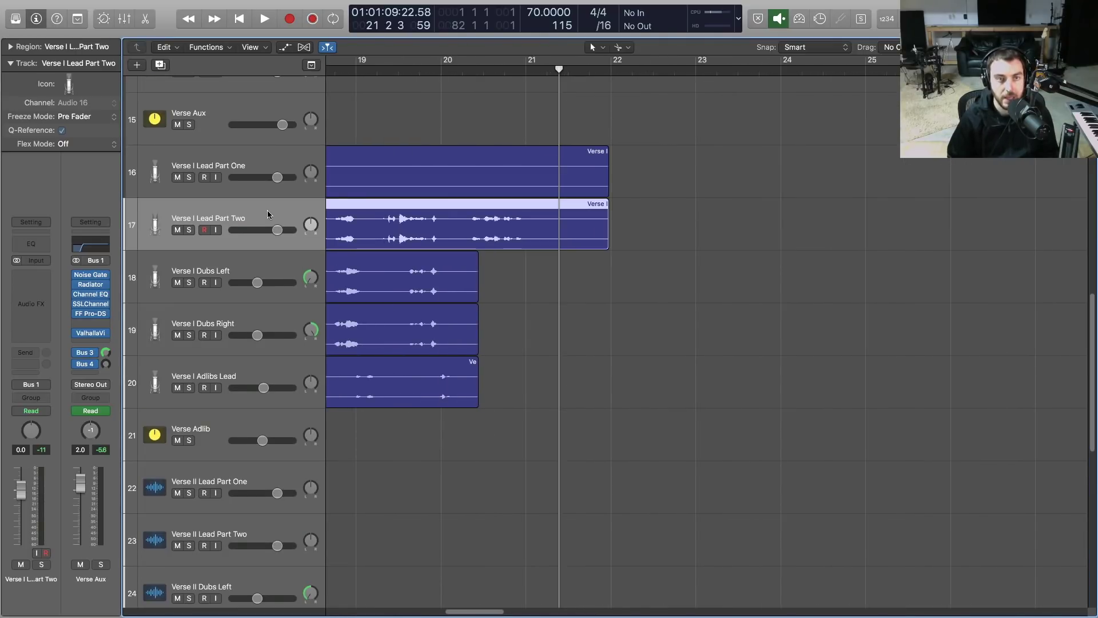
pyautogui.press('super+d')
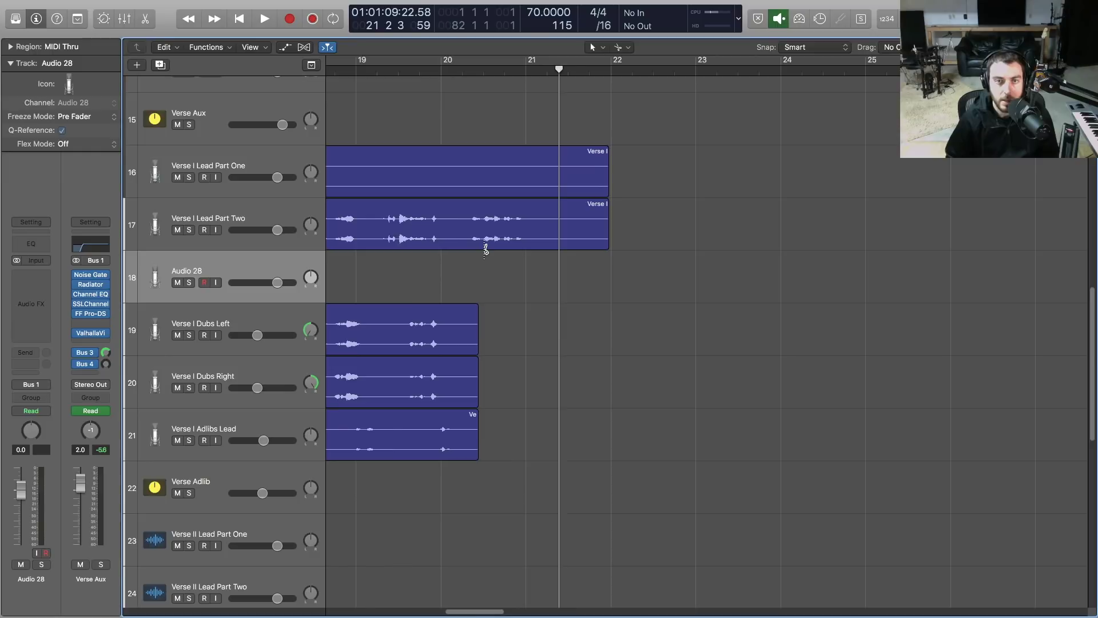
# Step: Split the Verse I Lead Part Two region with the Scissors tool just before its last phrase, near 20 2 2
pyautogui.press('super+Right')
pyautogui.hscroll(-5, 484, 247)
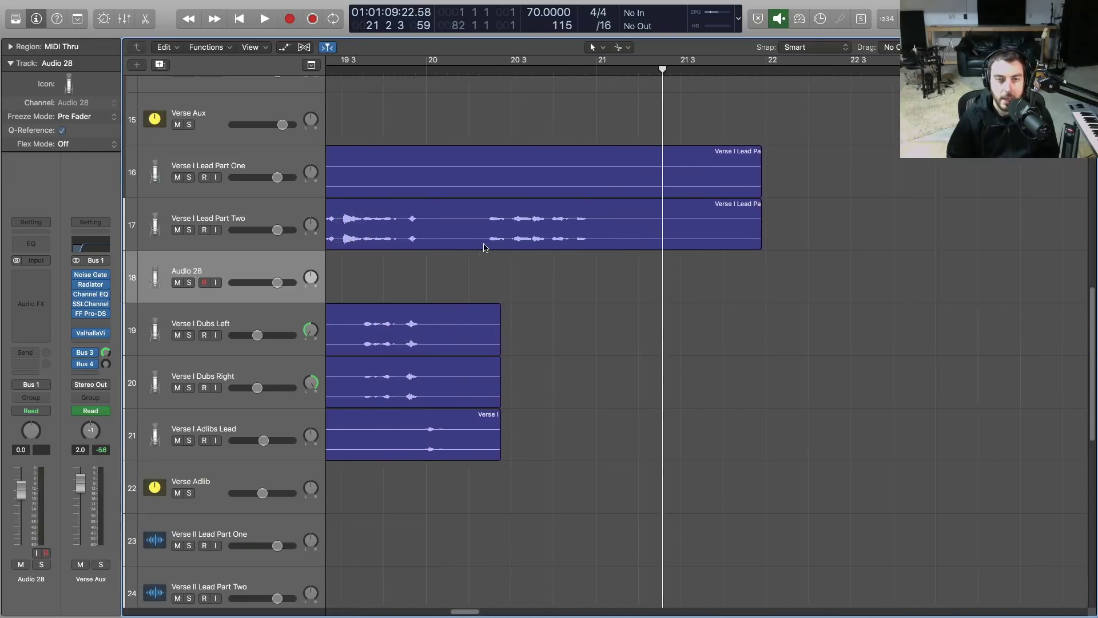
pyautogui.click(622, 47)
pyautogui.click(624, 140)
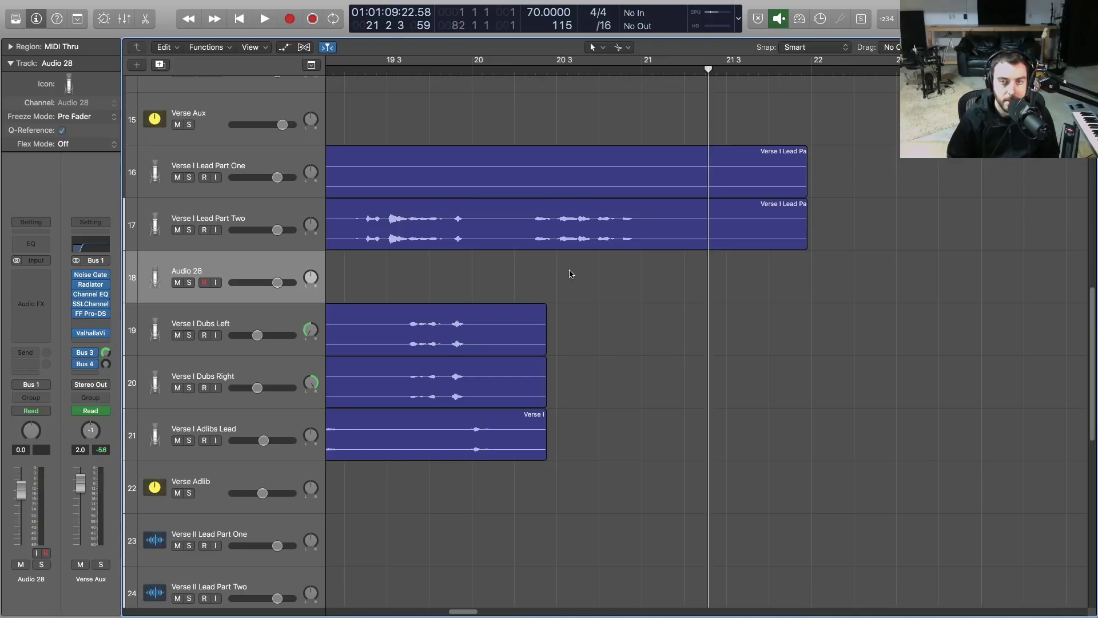
pyautogui.click(534, 223)
pyautogui.click(535, 69)
pyautogui.moveTo(535, 69); pyautogui.dragTo(532, 70)
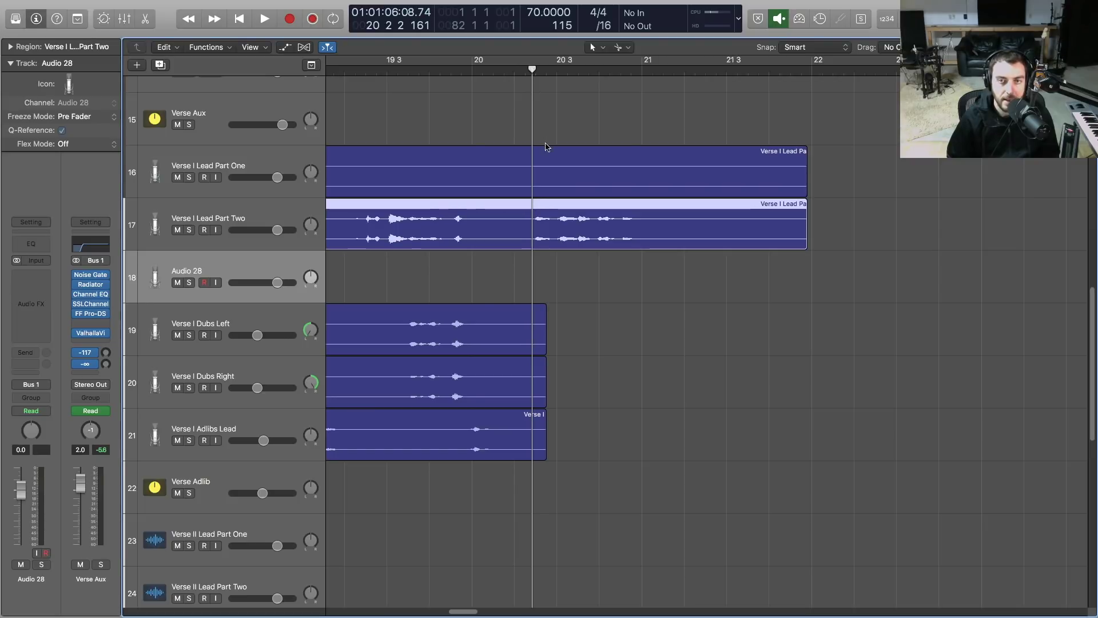
pyautogui.press('super+Right')
pyautogui.press('super+Right')
pyautogui.press('super+Right')
pyautogui.press('super+Down')
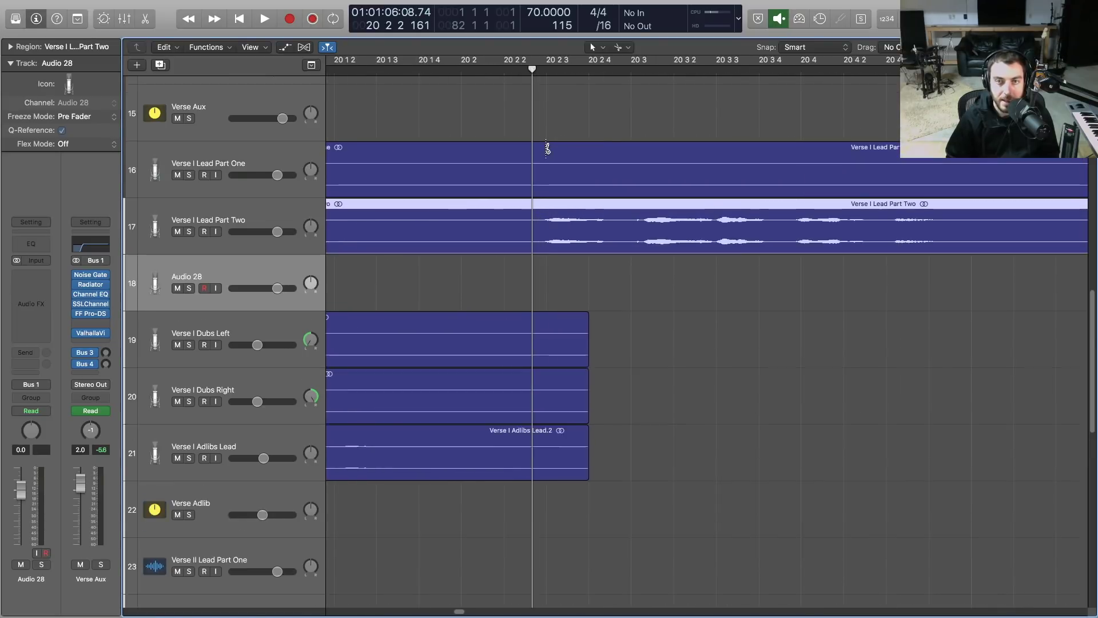
pyautogui.press('super+Down')
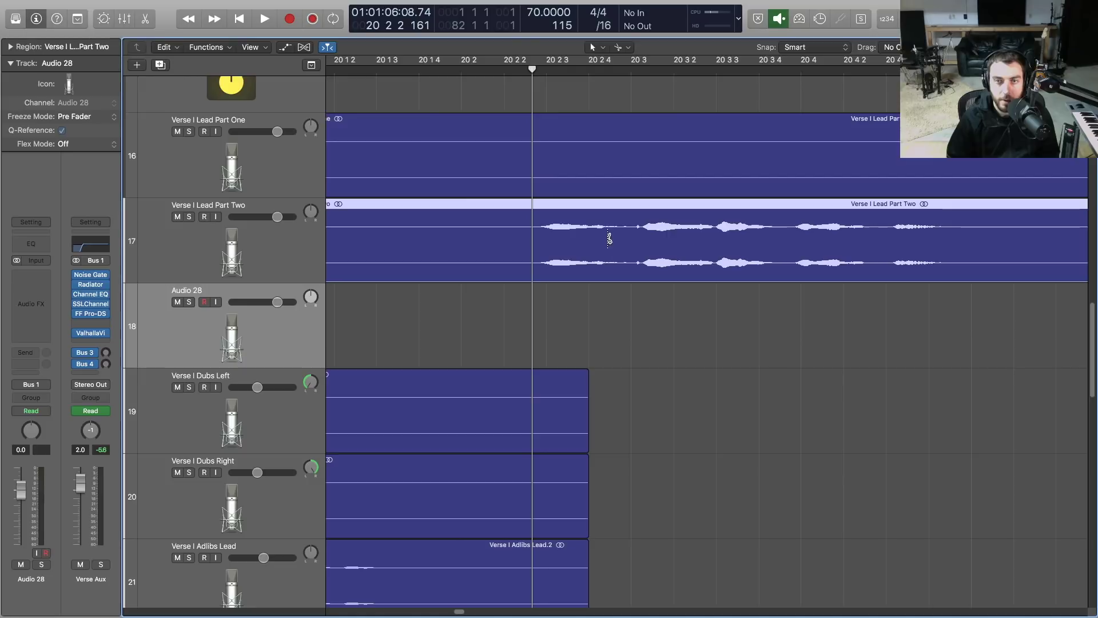
pyautogui.click(520, 234)
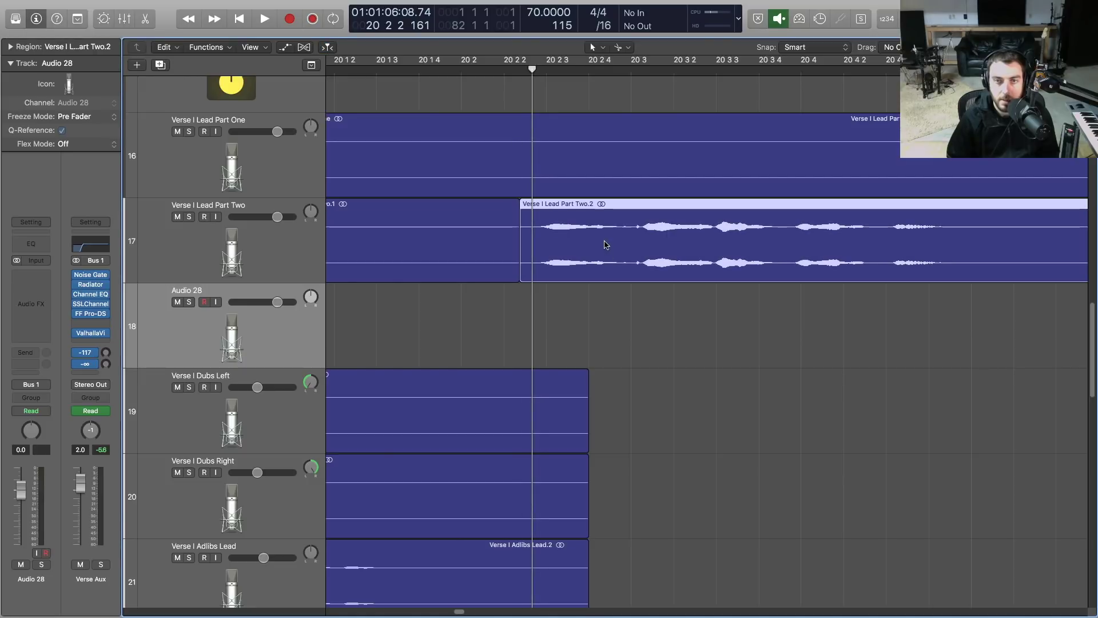
# Step: Copy the start of the split-off phrase onto the Audio 28 track and trim it to a short clip of the first syllable
pyautogui.moveTo(608, 252); pyautogui.dragTo(599, 295)
pyautogui.press('super+Left')
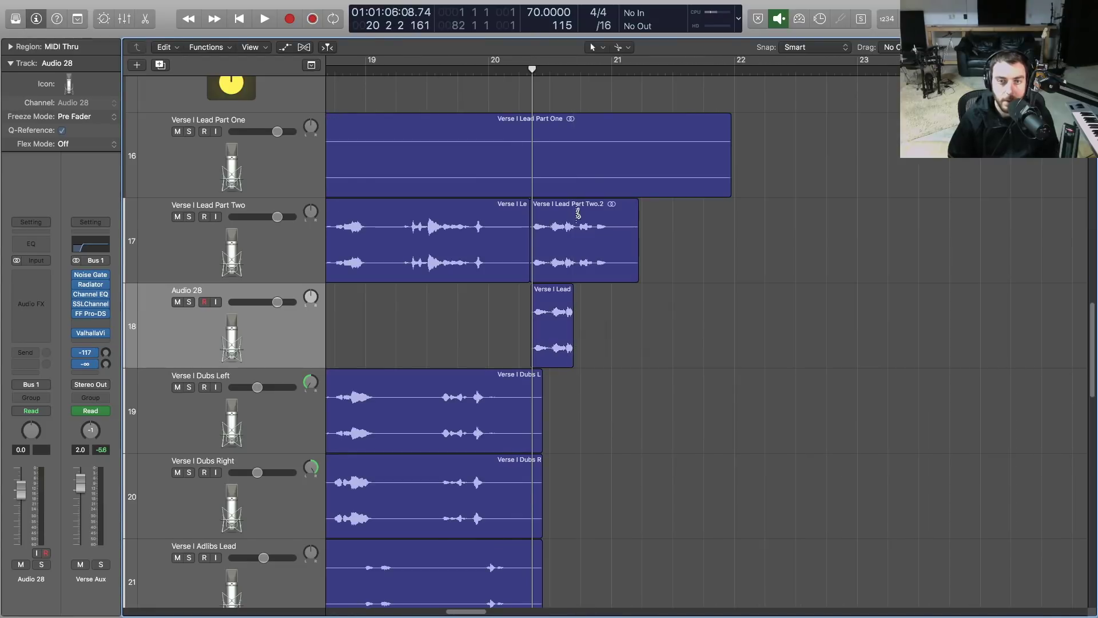
pyautogui.press('super+Right')
pyautogui.press('super+Right')
pyautogui.moveTo(754, 347); pyautogui.dragTo(547, 359)
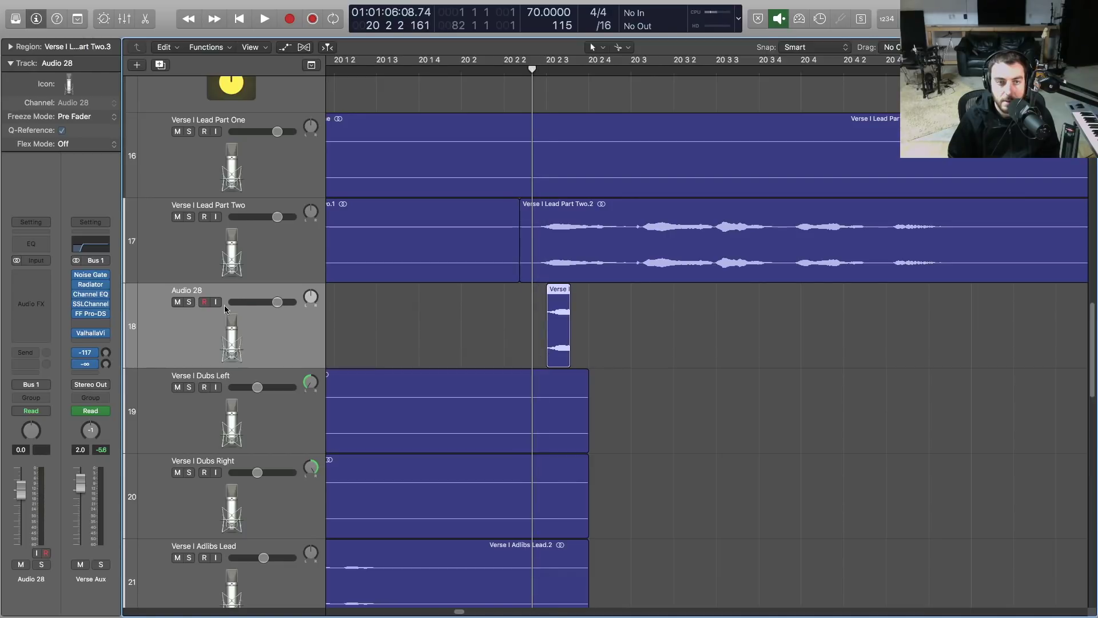
# Step: Solo the Audio 28 track and fine-tune the short clip's start and end while auditioning it
pyautogui.click(189, 302)
pyautogui.press('space')
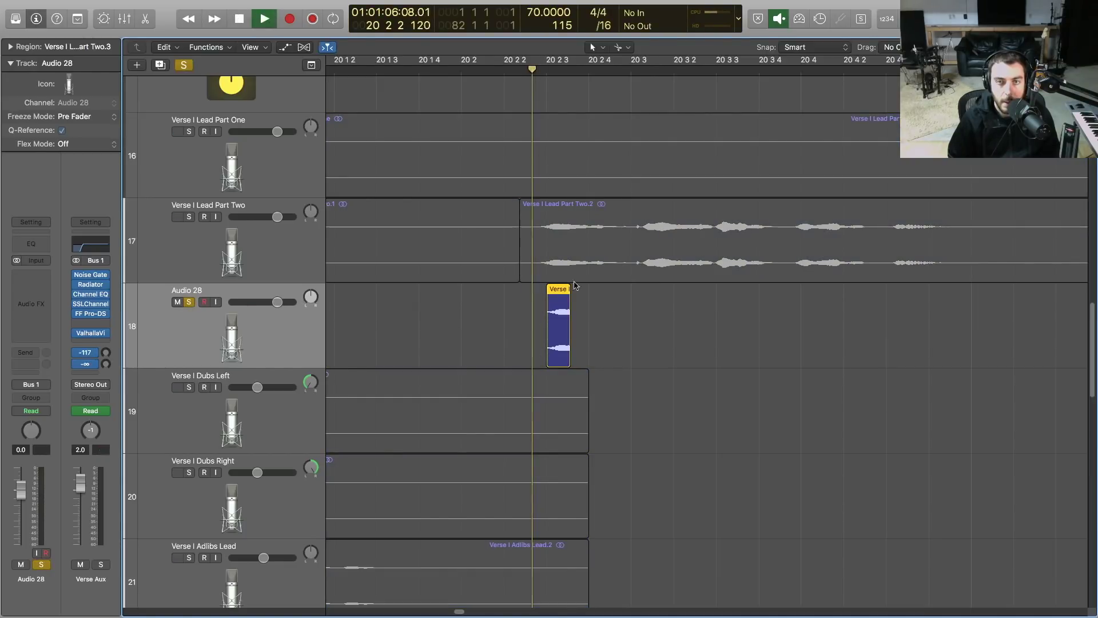
pyautogui.press('space')
pyautogui.press('space')
pyautogui.moveTo(571, 357); pyautogui.dragTo(575, 357)
pyautogui.press('space')
pyautogui.press('space')
pyautogui.press('space')
pyautogui.press('space')
pyautogui.press('space')
pyautogui.press('space')
pyautogui.moveTo(555, 359); pyautogui.dragTo(551, 359)
pyautogui.press('space')
pyautogui.press('space')
pyautogui.press('space')
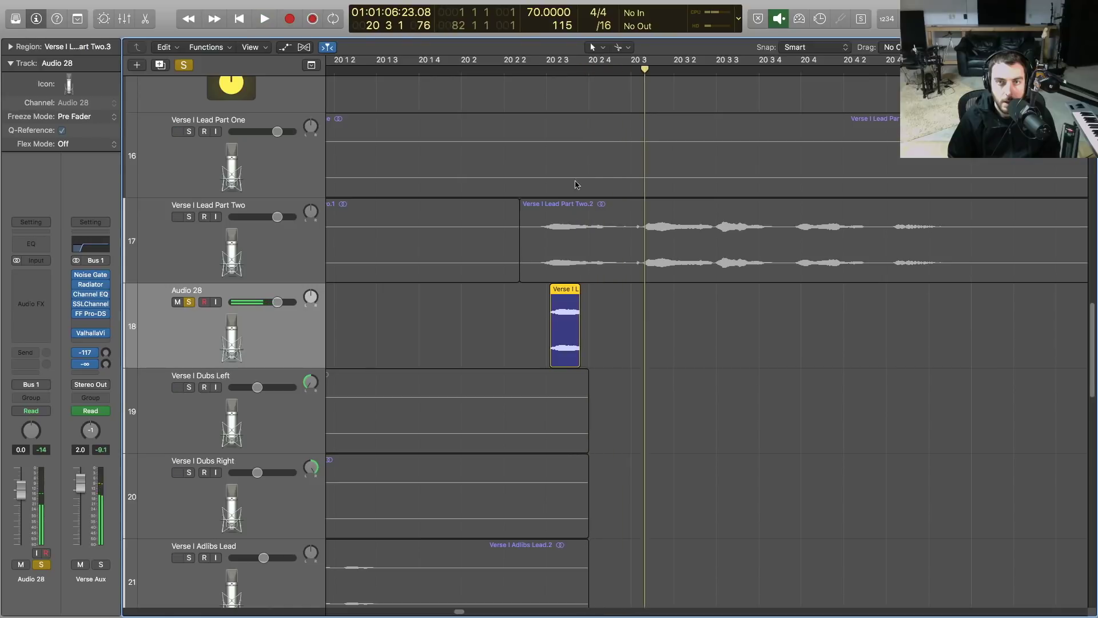
# Step: Add a short fade-in and fade-out to the clip on Audio 28 with the Fade tool
pyautogui.click(625, 50)
pyautogui.press('Return')
pyautogui.moveTo(552, 315); pyautogui.dragTo(574, 315)
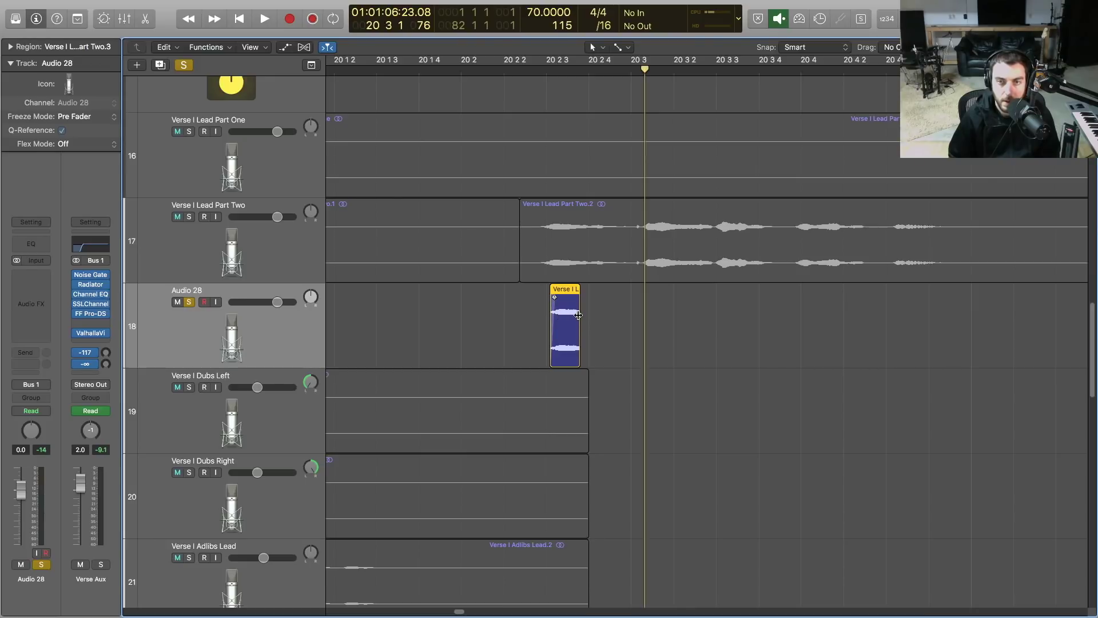
pyautogui.moveTo(630, 313); pyautogui.dragTo(606, 323)
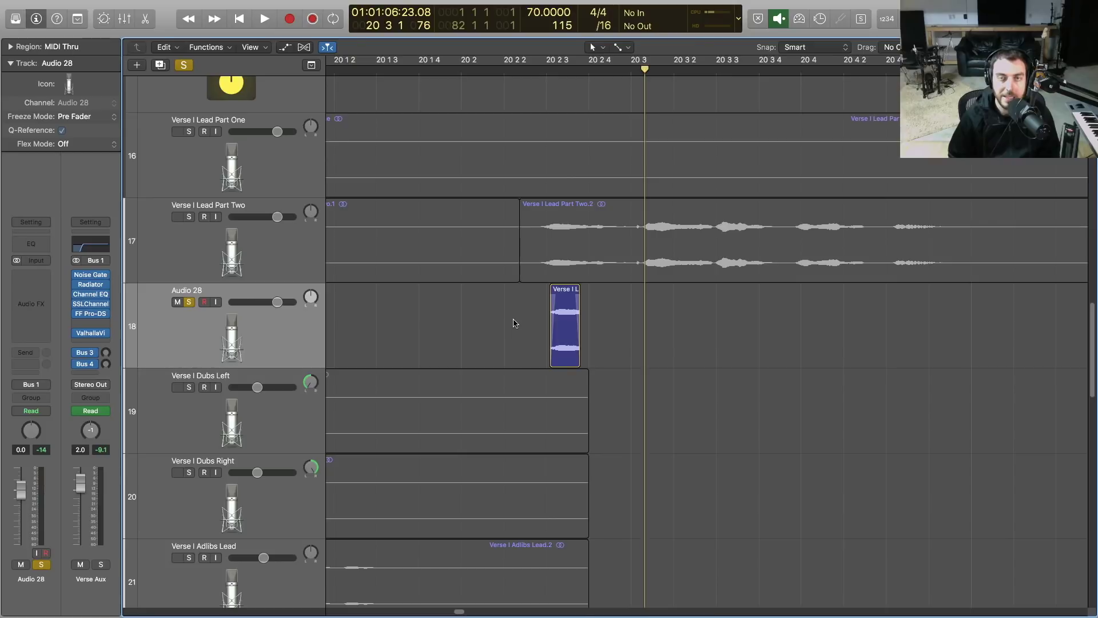
pyautogui.moveTo(513, 323); pyautogui.dragTo(612, 321)
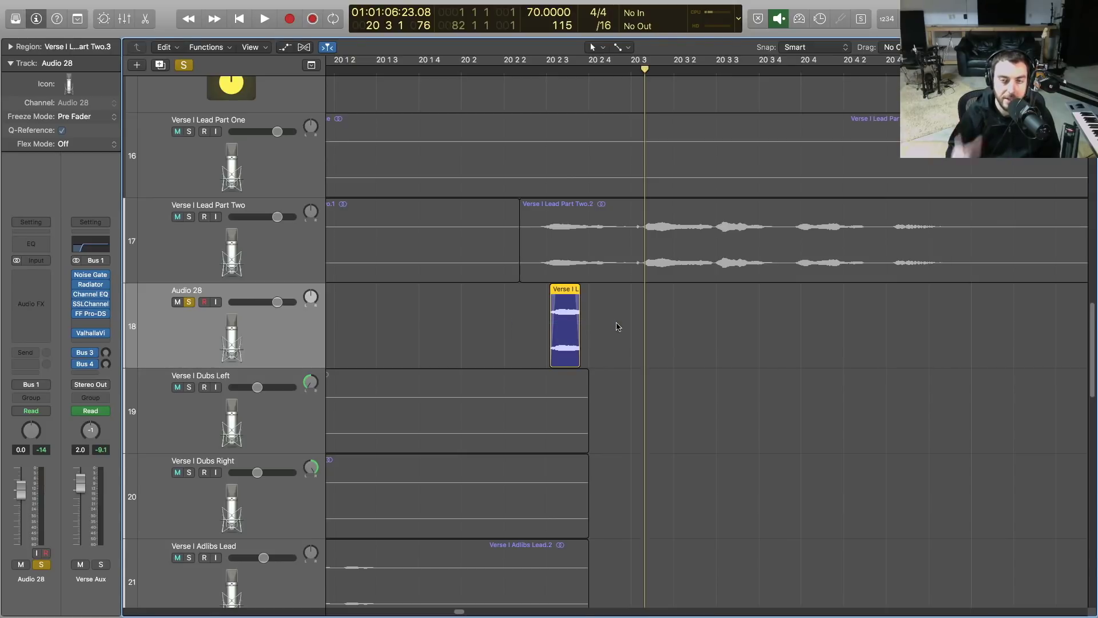
# Step: Audition the faded clip on its own, then turn off solo on the Audio 28 track
pyautogui.press('space')
pyautogui.press('space')
pyautogui.press('space')
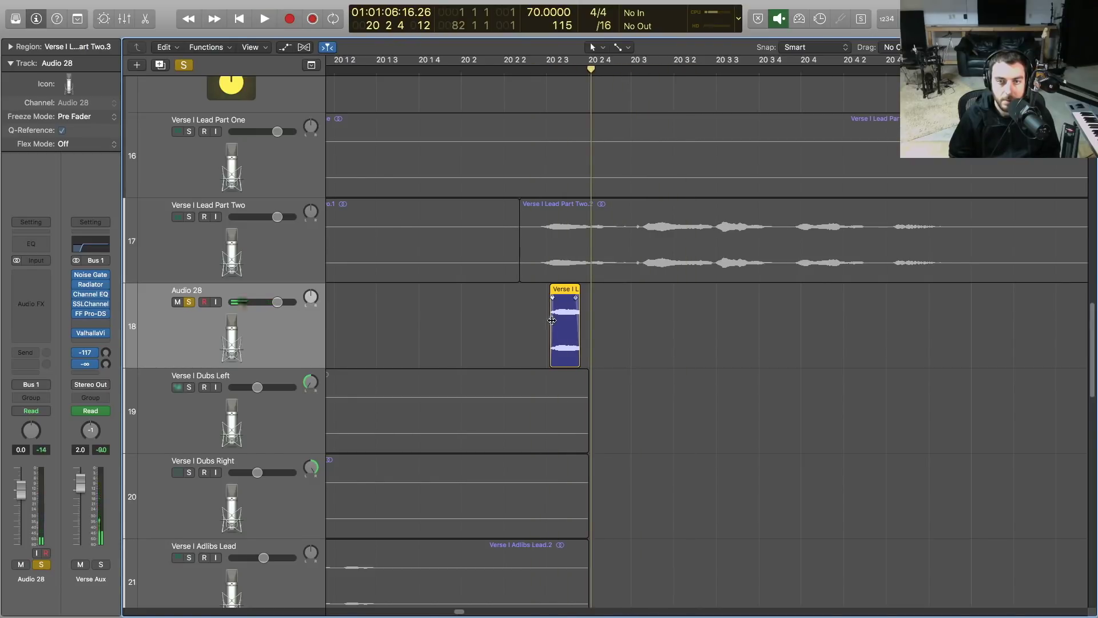
pyautogui.click(601, 326)
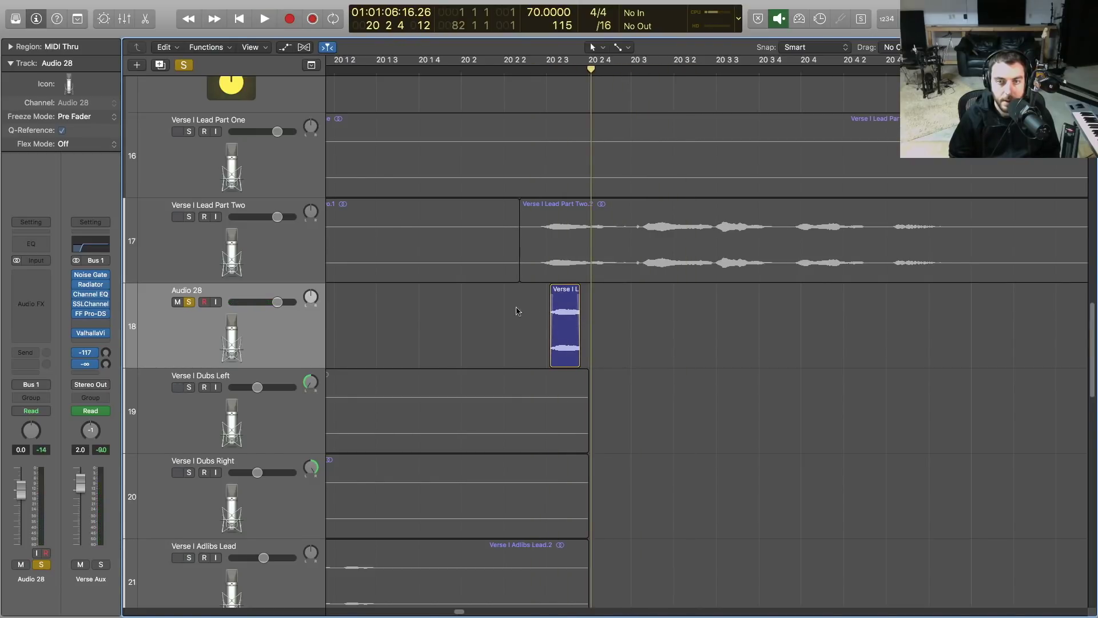
pyautogui.click(185, 303)
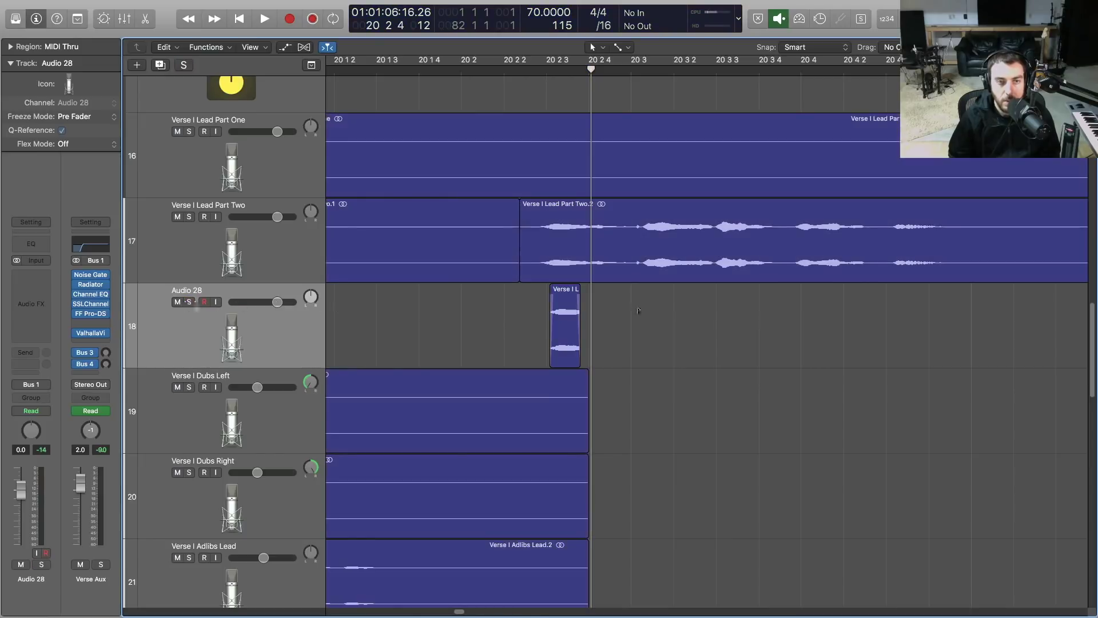
# Step: Mute the Audio 28 track and play the verse from about bar 20 to hear where the last phrase enters
pyautogui.press('super+Left')
pyautogui.press('super+Left')
pyautogui.press('super+Up')
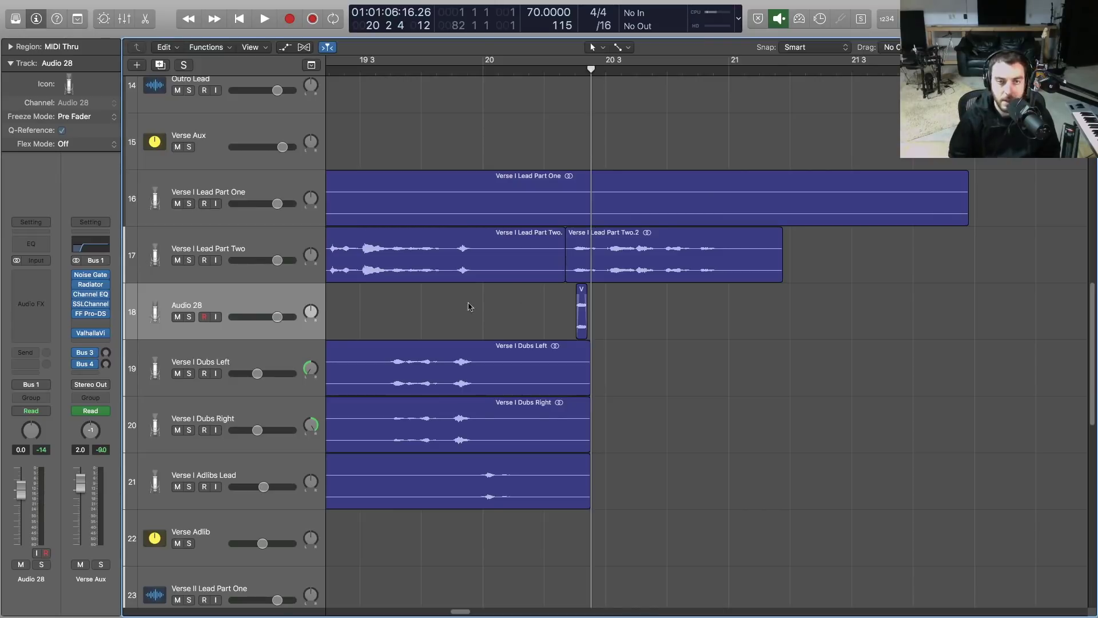
pyautogui.click(178, 316)
pyautogui.click(545, 69)
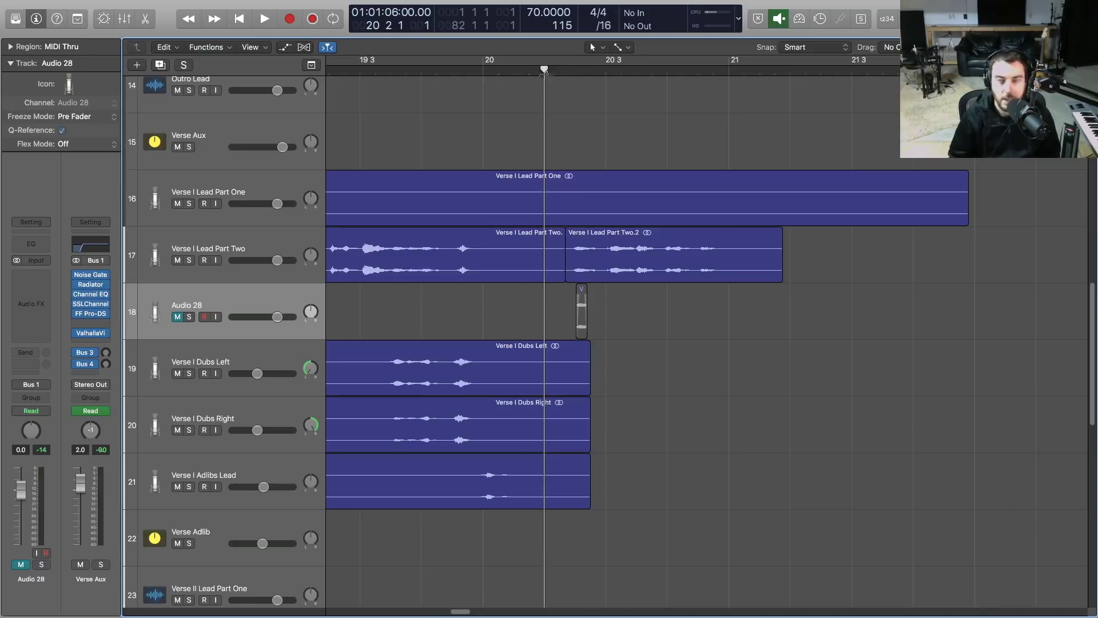
pyautogui.click(482, 68)
pyautogui.press('space')
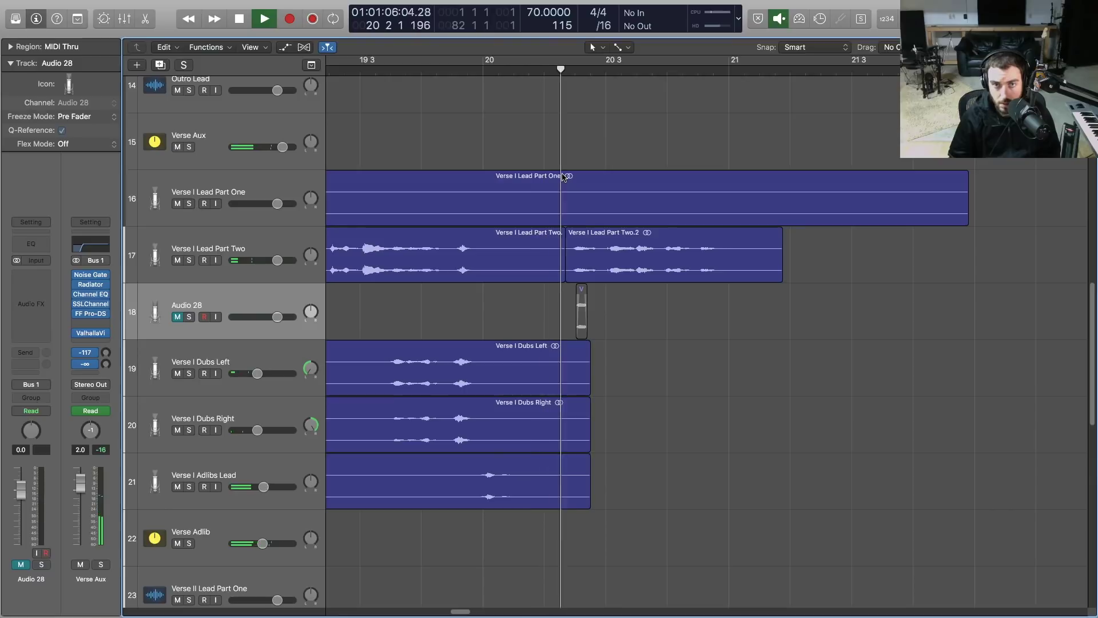
pyautogui.press('space')
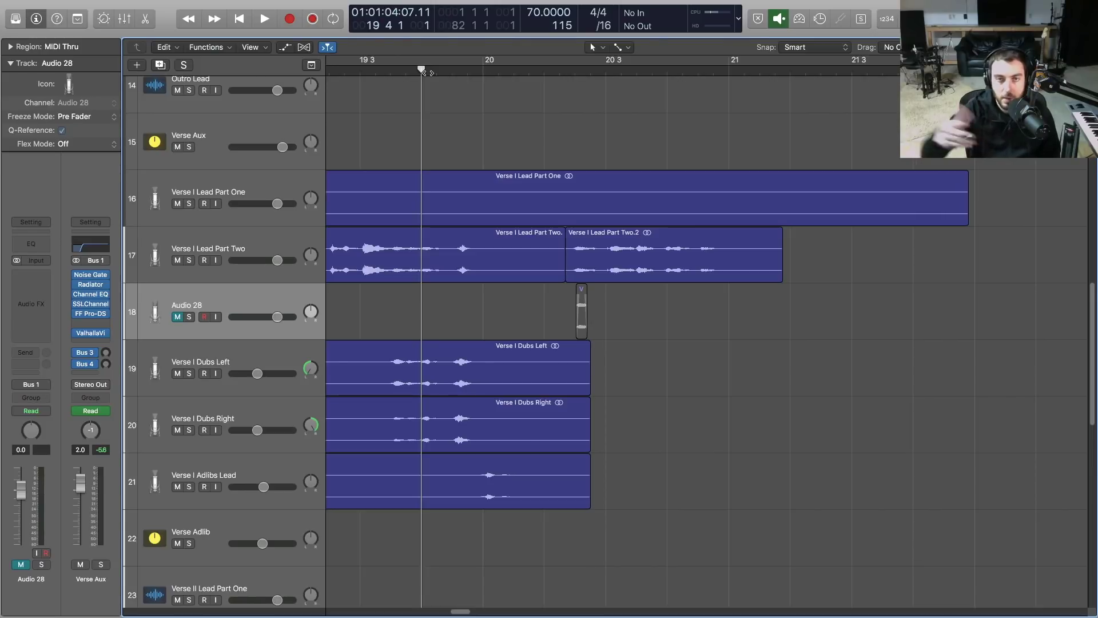
# Step: Set the playhead to 20 2 1 1 and move the Audio 28 clip earlier to just before it
pyautogui.moveTo(482, 71); pyautogui.dragTo(543, 72)
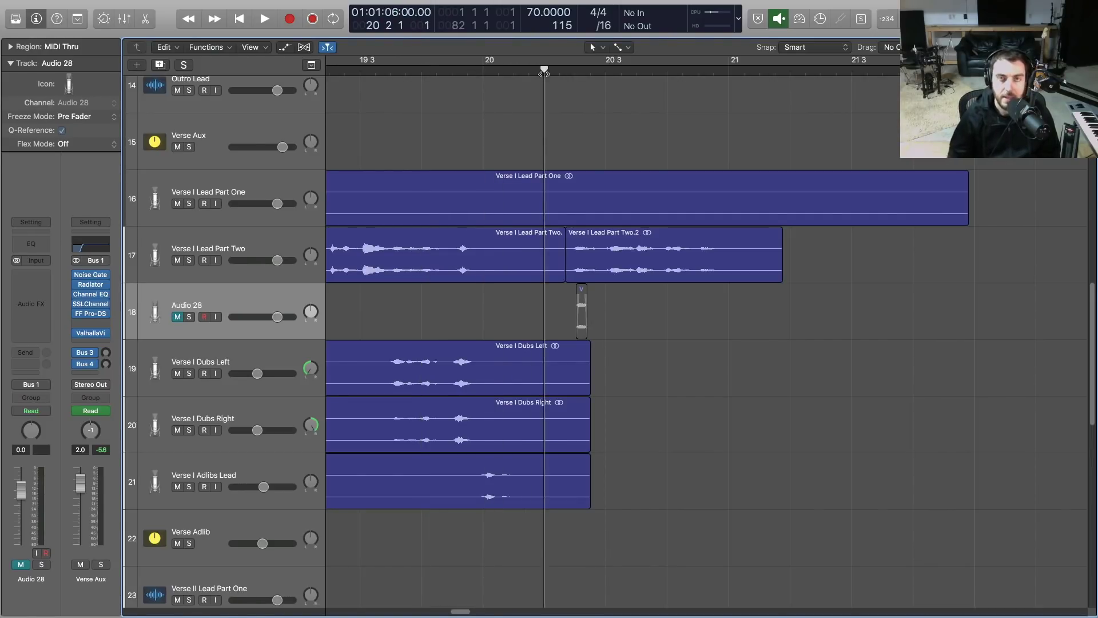
pyautogui.scroll(3, 543, 74)
pyautogui.scroll(2, 544, 73)
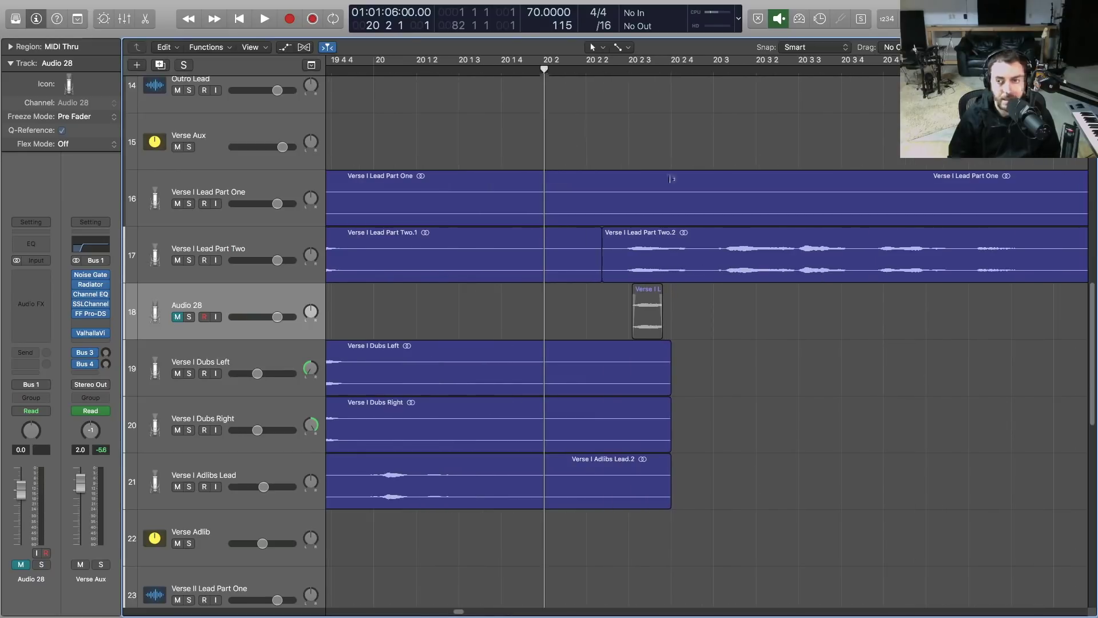
pyautogui.moveTo(635, 312); pyautogui.dragTo(508, 311)
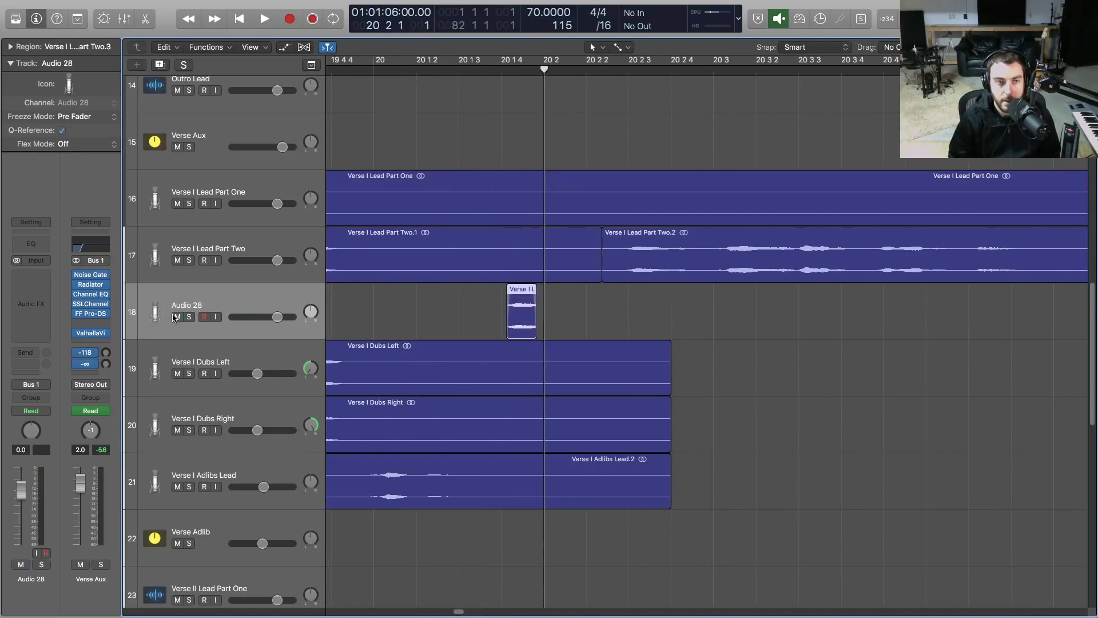
# Step: Play the verse from bar 20 to check where the Audio 28 clip falls against the last phrase
pyautogui.click(543, 305)
pyautogui.click(372, 67)
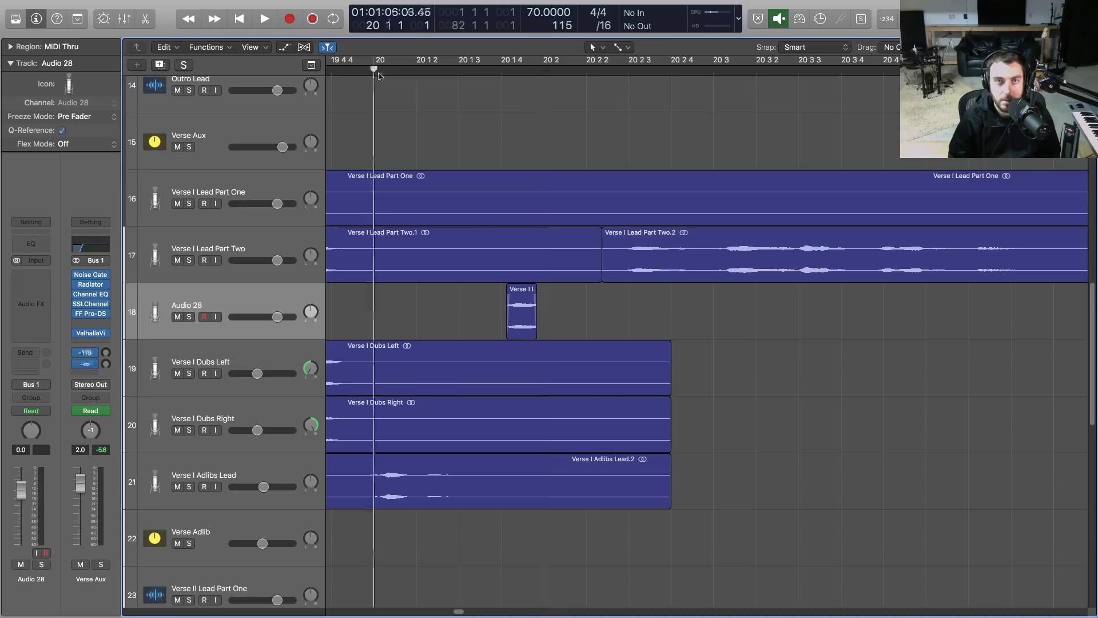
pyautogui.press('space')
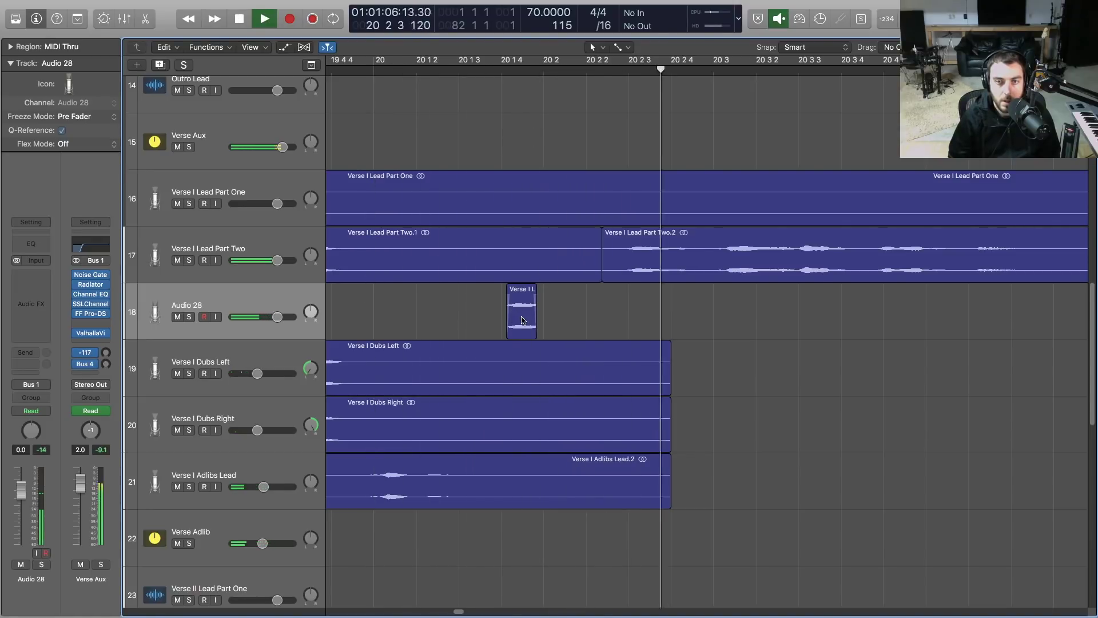
pyautogui.press('space')
# Step: Shorten the Audio 28 clip, place it at 20 2, copy it to 20 2 2, and play the pair
pyautogui.moveTo(521, 321); pyautogui.dragTo(549, 326)
pyautogui.press('space')
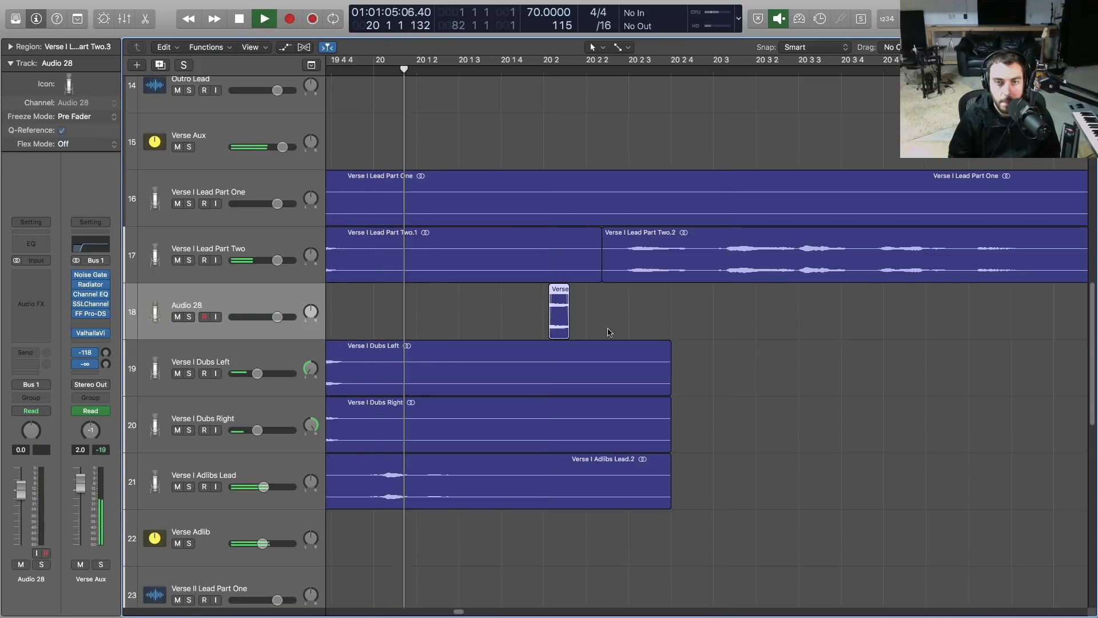
pyautogui.moveTo(560, 319); pyautogui.dragTo(596, 314)
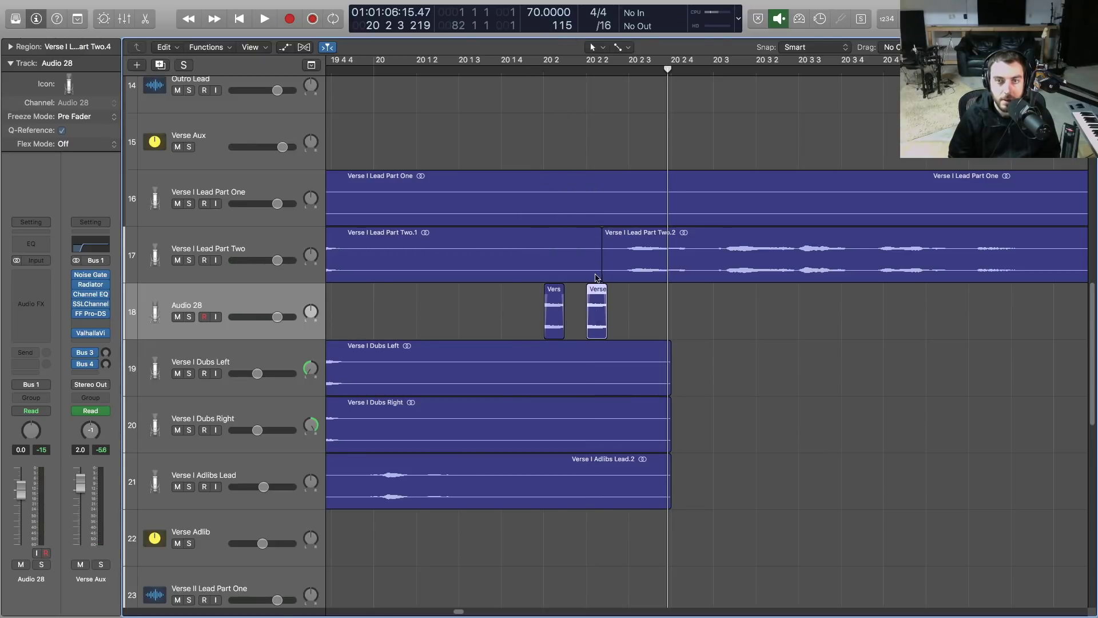
pyautogui.press('space')
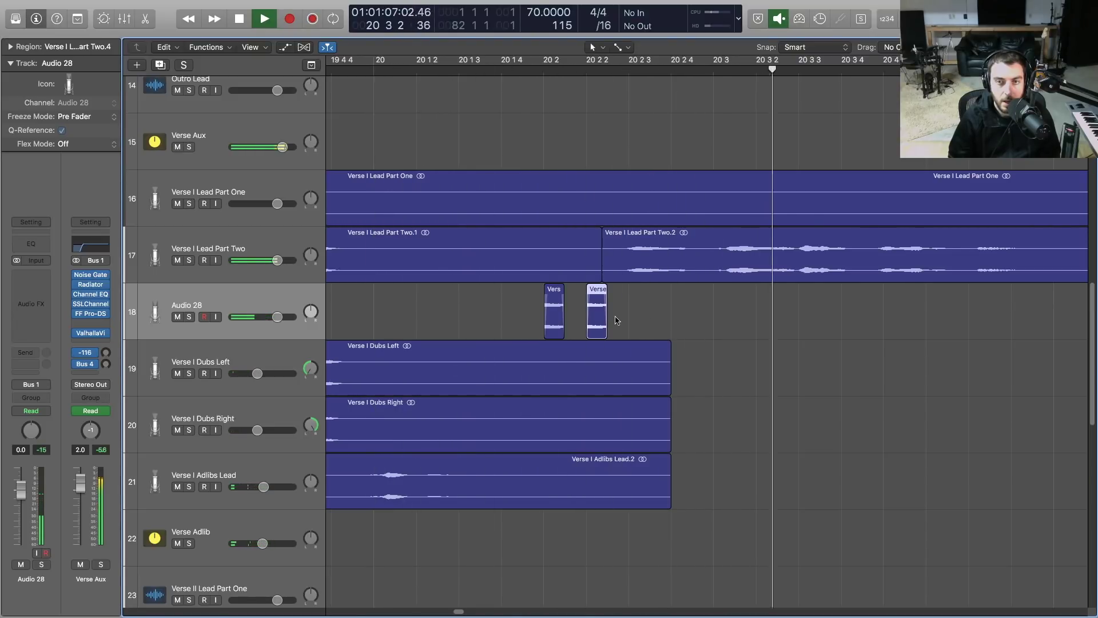
pyautogui.press('space')
# Step: Shorten both Audio 28 clips slightly, audition them with the verse, and undo the last edit to the first clip
pyautogui.press('space')
pyautogui.moveTo(564, 325); pyautogui.dragTo(534, 314)
pyautogui.press('space')
pyautogui.press('space')
pyautogui.press('space')
pyautogui.press('space')
pyautogui.press('space')
pyautogui.click(556, 321)
pyautogui.press('super+z')
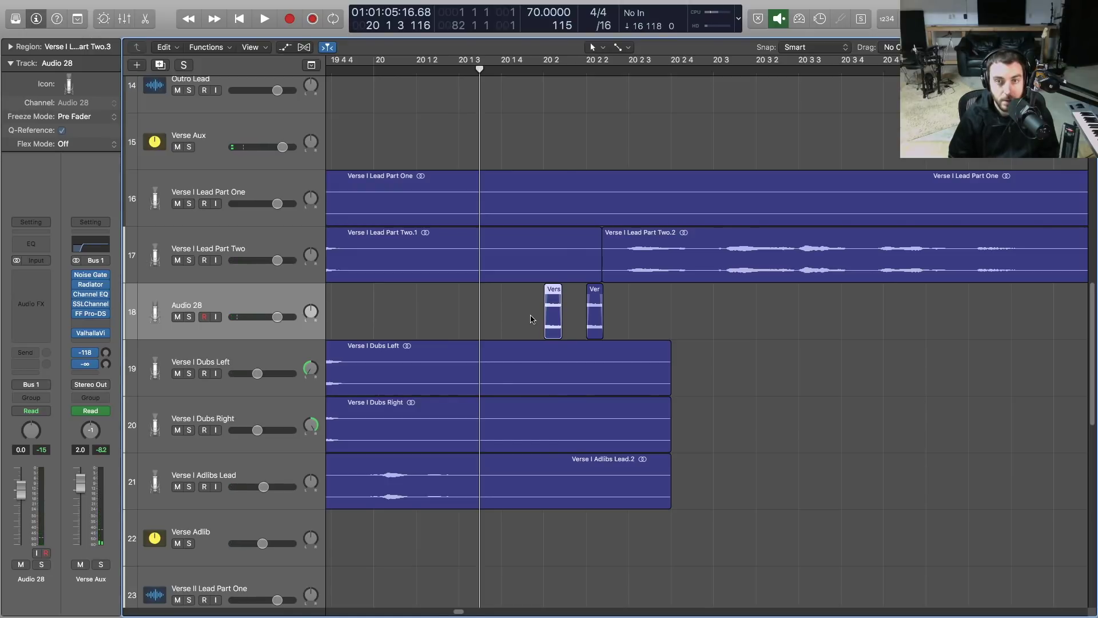
# Step: Duplicate the clips earlier at 20 1 3 and 20 1 4, and play the four-clip stutter from bar 20
pyautogui.moveTo(556, 319); pyautogui.dragTo(510, 318)
pyautogui.click(738, 376)
pyautogui.press('space')
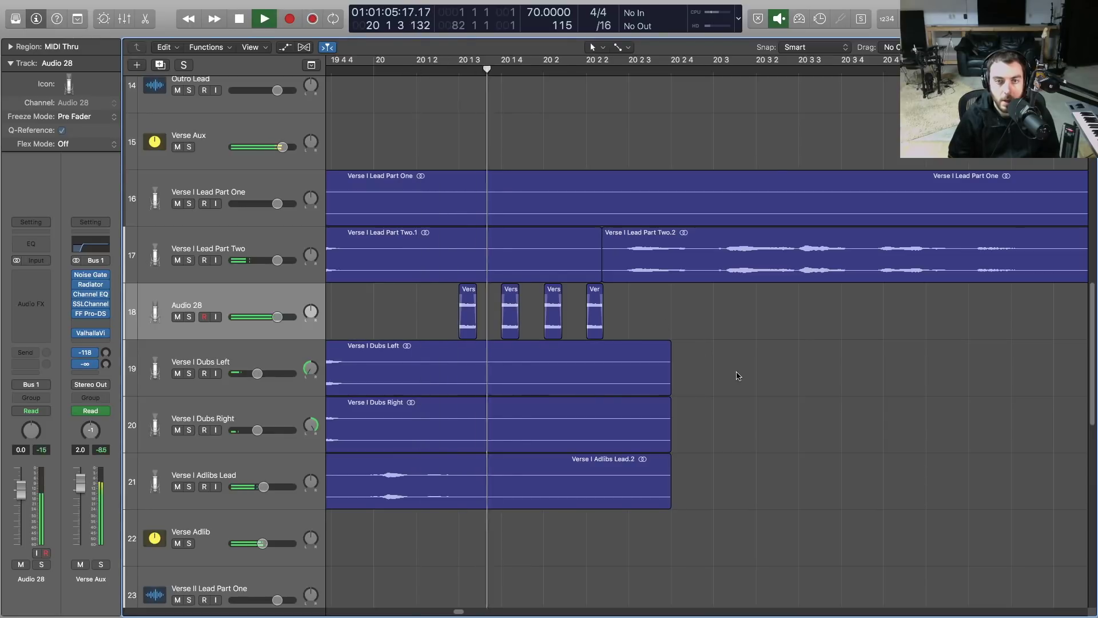
pyautogui.click(366, 67)
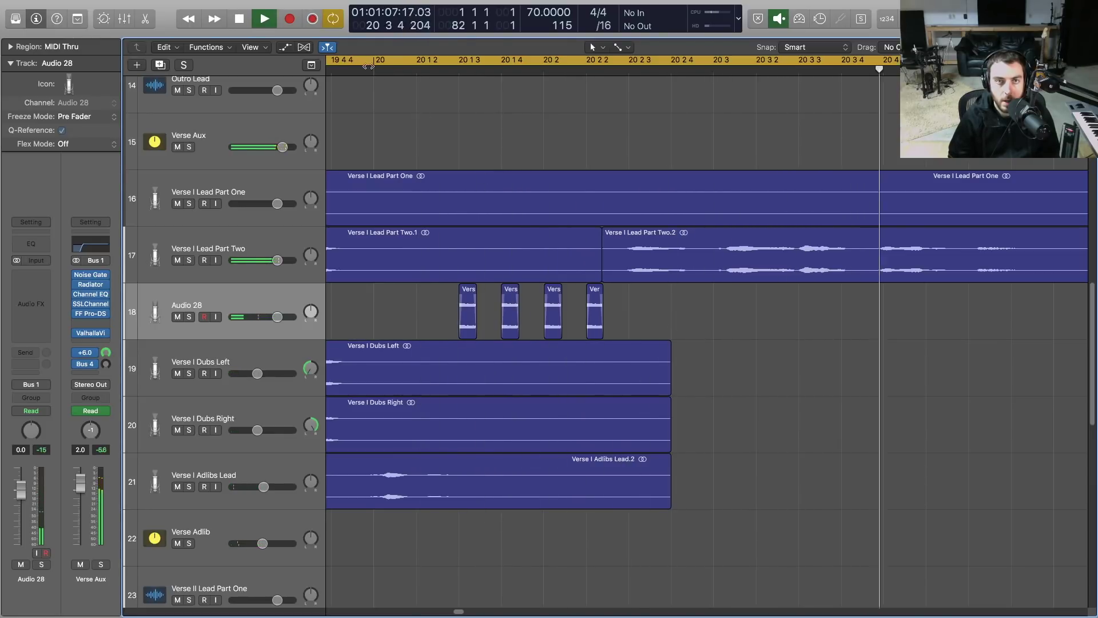
pyautogui.click(366, 67)
pyautogui.click(372, 70)
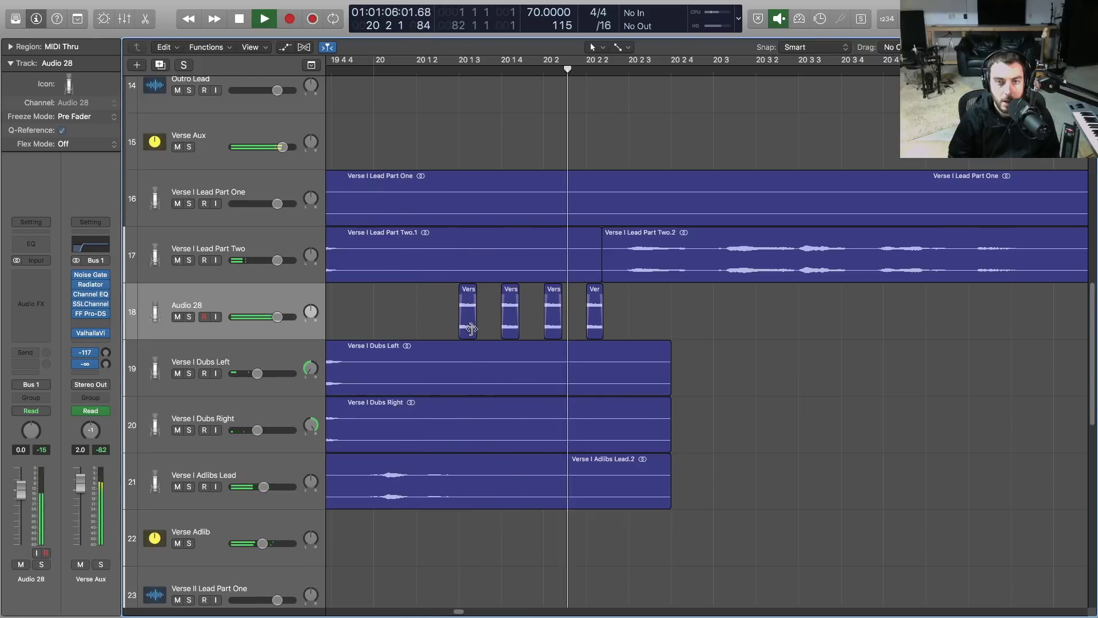
# Step: Trim the ends of the four Audio 28 clips so they get longer toward the last phrase, and play them back
pyautogui.moveTo(476, 329); pyautogui.dragTo(555, 331)
pyautogui.press('space')
pyautogui.press('space')
pyautogui.click(600, 332)
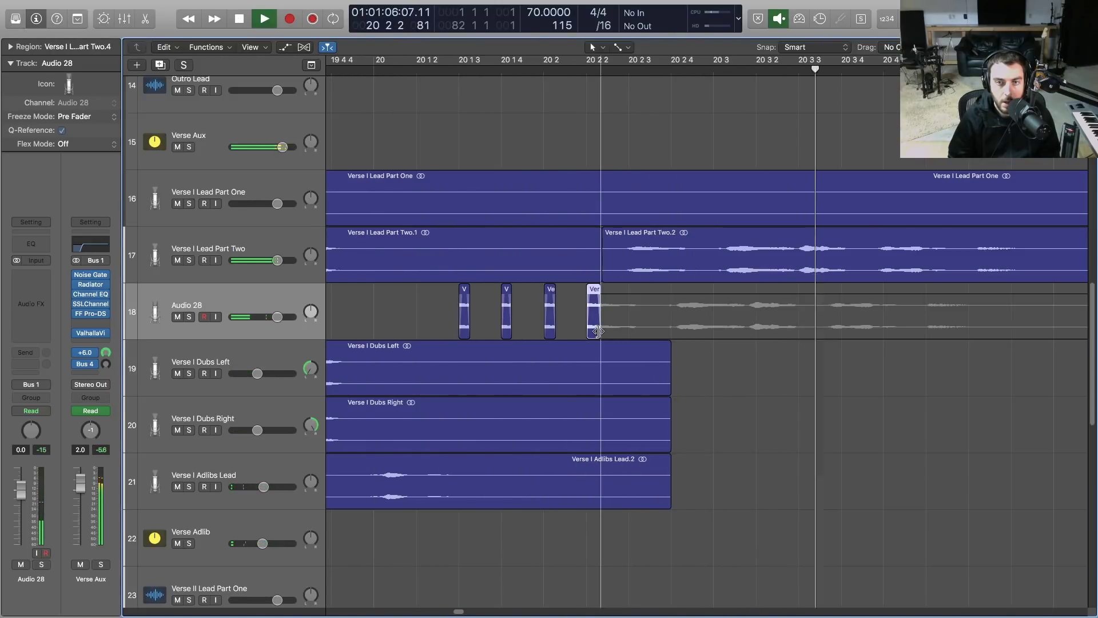
pyautogui.click(627, 329)
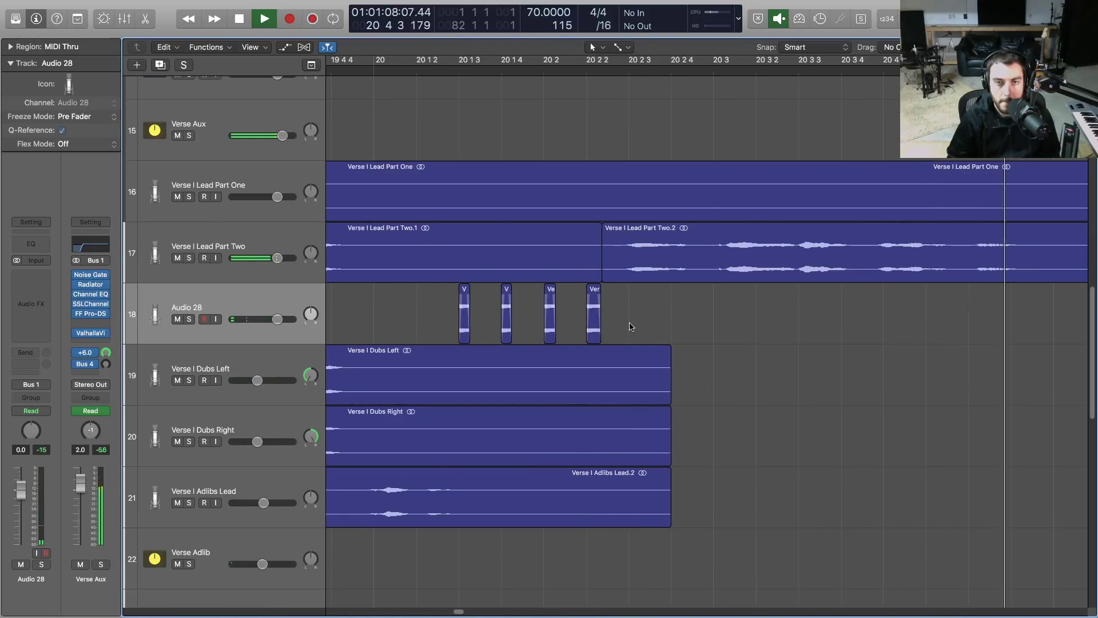
# Step: Copy the clips at 20 2 and 20 2 2 half a division later each, and play the six-clip stutter
pyautogui.press('super+Left')
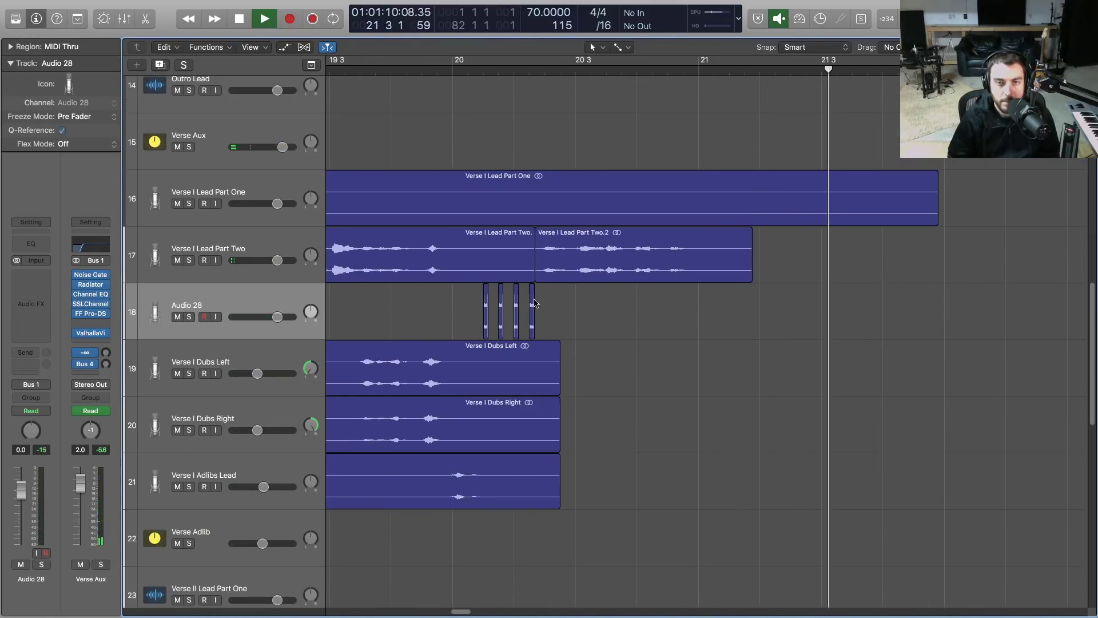
pyautogui.press('space')
pyautogui.press('super+Right')
pyautogui.press('space')
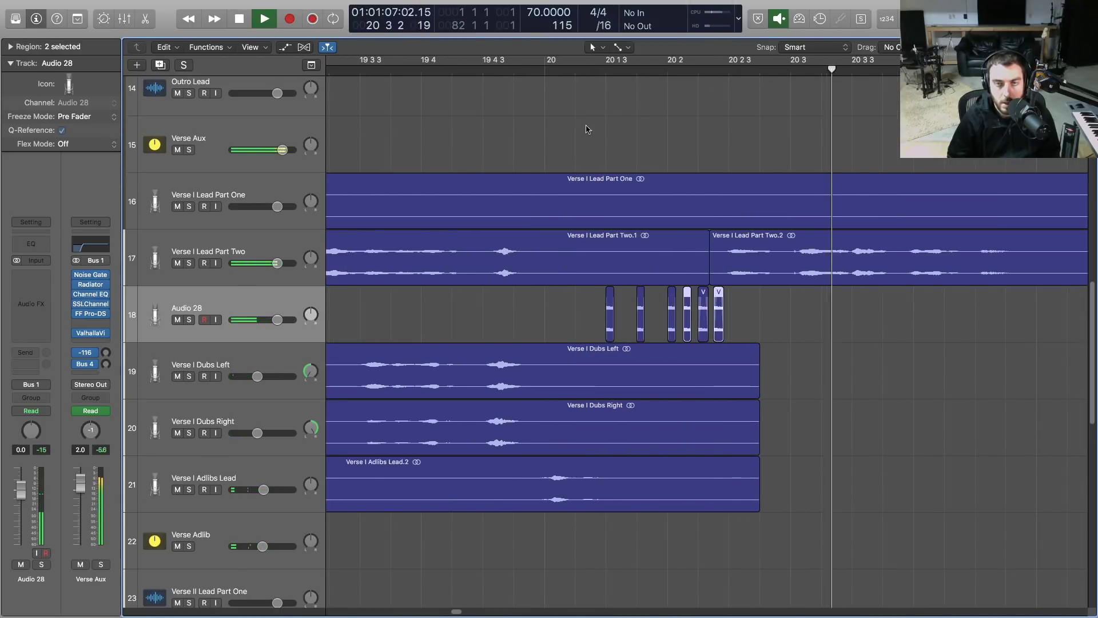
pyautogui.click(563, 81)
pyautogui.press('space')
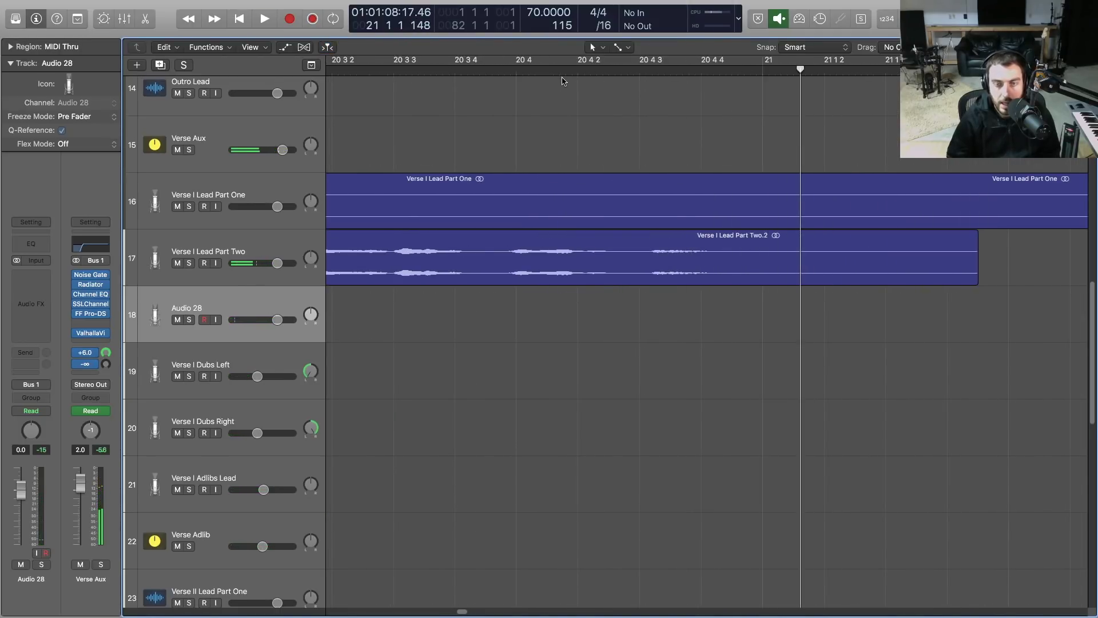
# Step: Try copying the last four Audio 28 clips slightly later, starting at about 20 2 1 61, to fill the gaps
pyautogui.press('super+Left')
pyautogui.hscroll(-1, 495, 213)
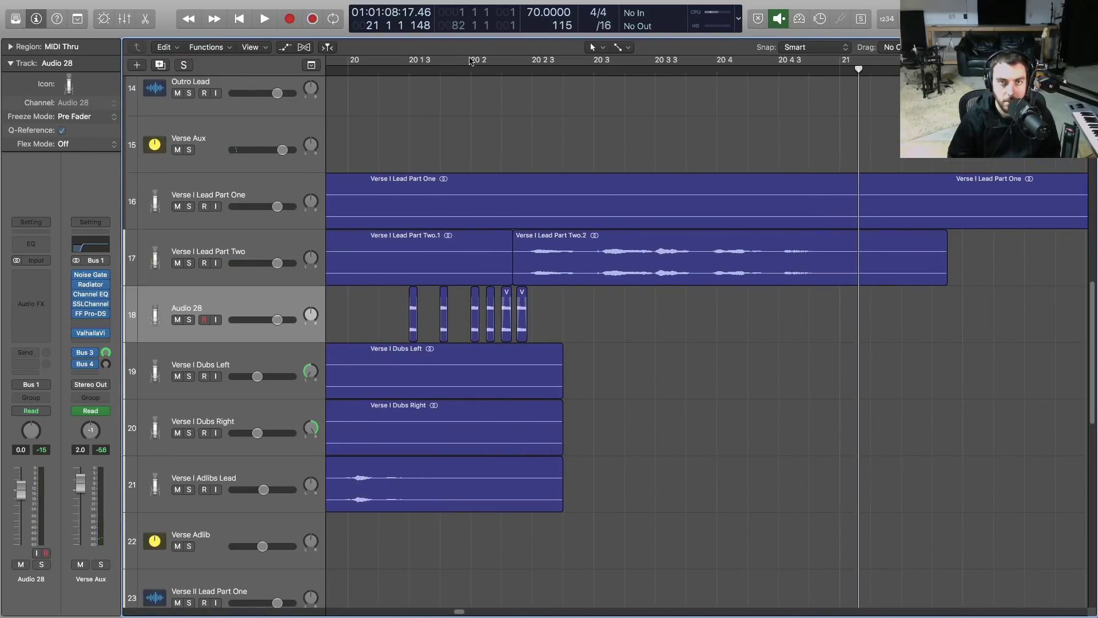
pyautogui.click(470, 72)
pyautogui.press('super+Right')
pyautogui.press('super+Right')
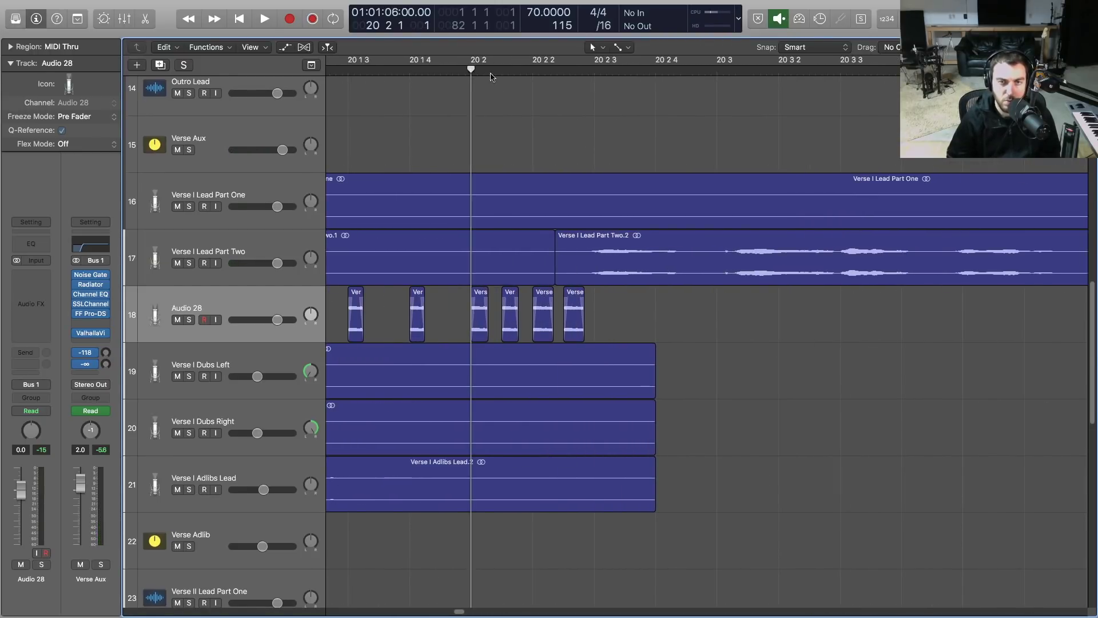
pyautogui.moveTo(464, 332); pyautogui.dragTo(747, 309)
pyautogui.moveTo(485, 323); pyautogui.dragTo(513, 324)
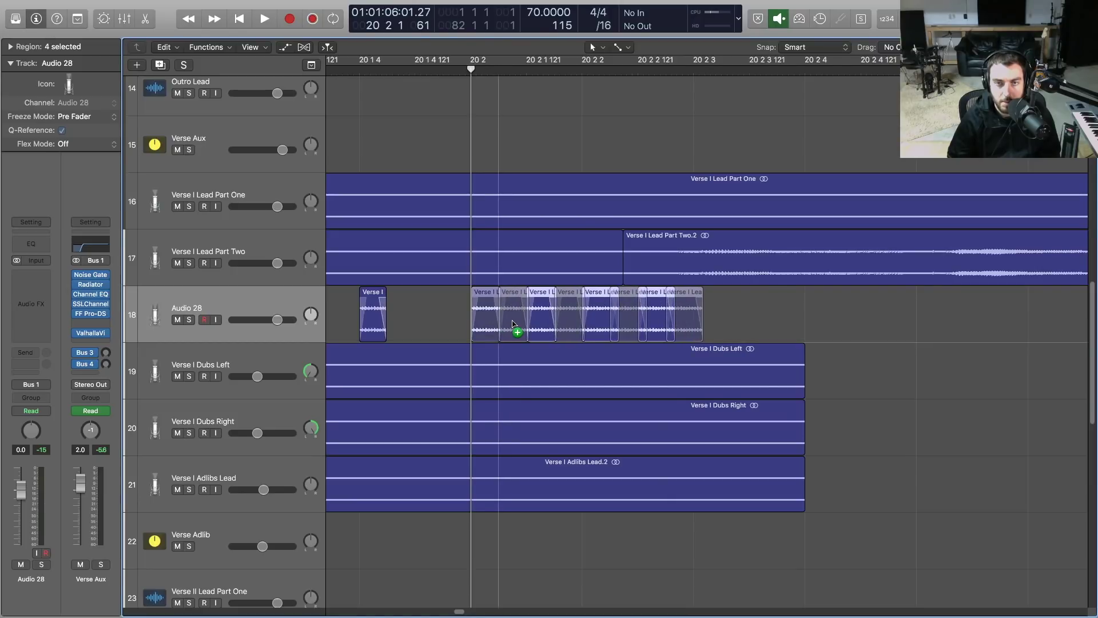
pyautogui.press('super+Left')
pyautogui.press('super+Left')
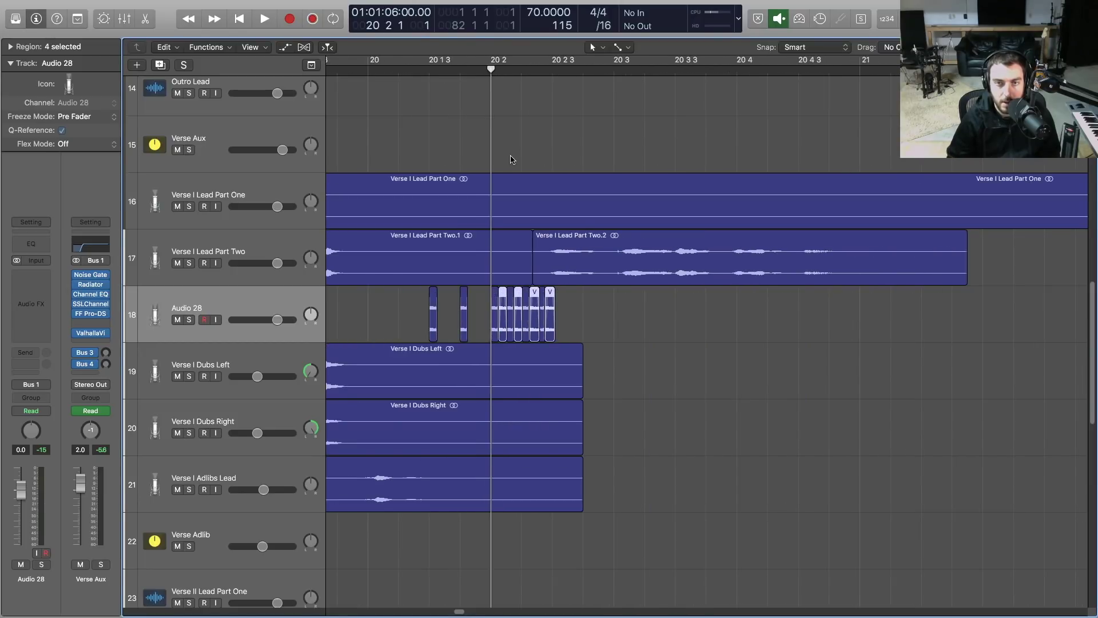
# Step: Play the denser stutter and undo the last copy of the four clips
pyautogui.press('space')
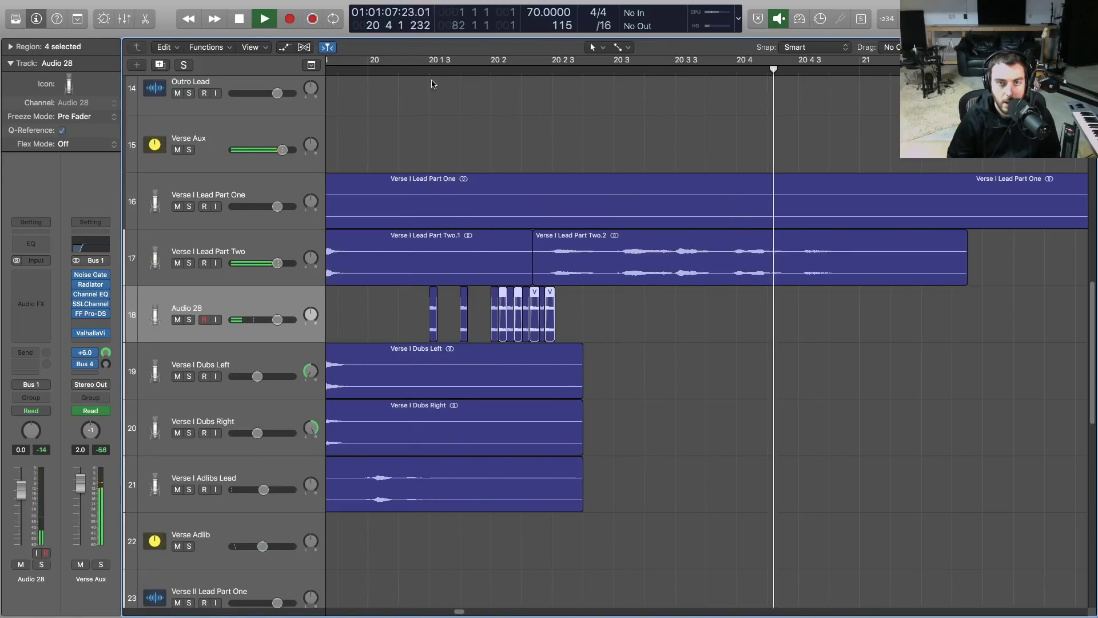
pyautogui.press('space')
pyautogui.hotkey('alt', 'Left')
pyautogui.click(588, 313)
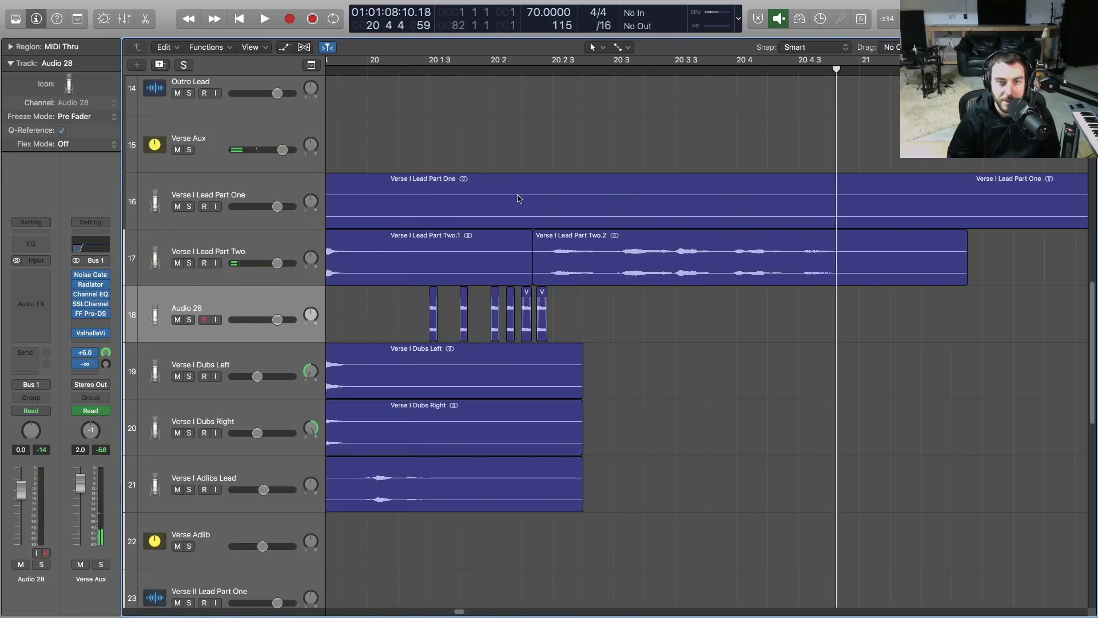
# Step: Try deleting the first two clips at 20 1 3 and 20 1 4, play the shorter stutter, and undo the deletion
pyautogui.moveTo(466, 312); pyautogui.dragTo(404, 321)
pyautogui.press('Delete')
pyautogui.press('space')
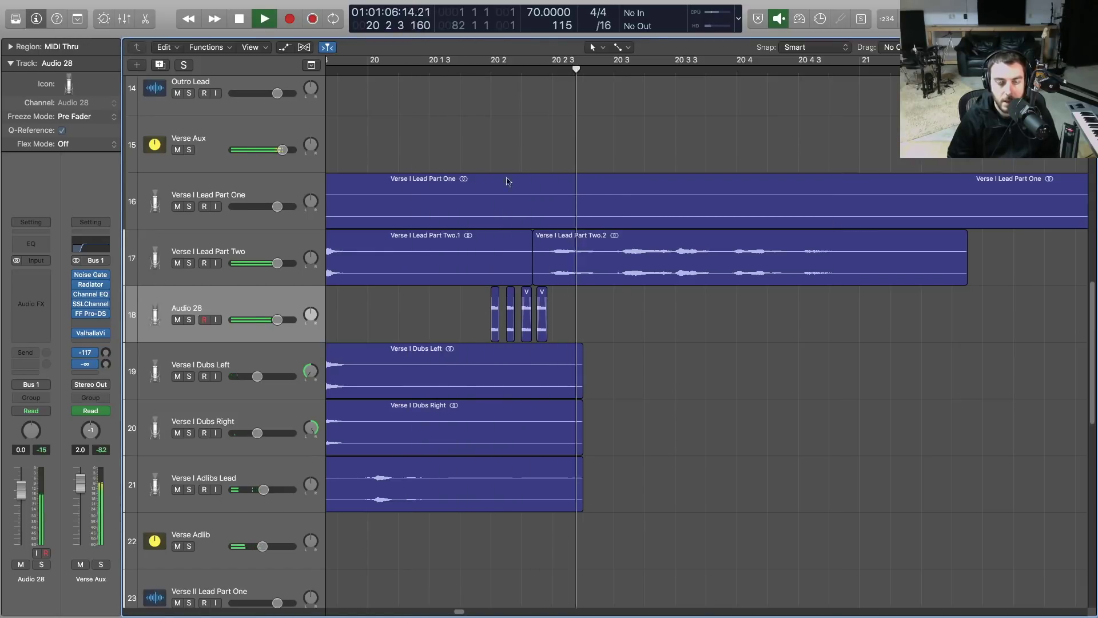
pyautogui.press('space')
pyautogui.press('super+z')
# Step: Play the full six-clip stutter through into the last phrase
pyautogui.press('space')
pyautogui.click(634, 332)
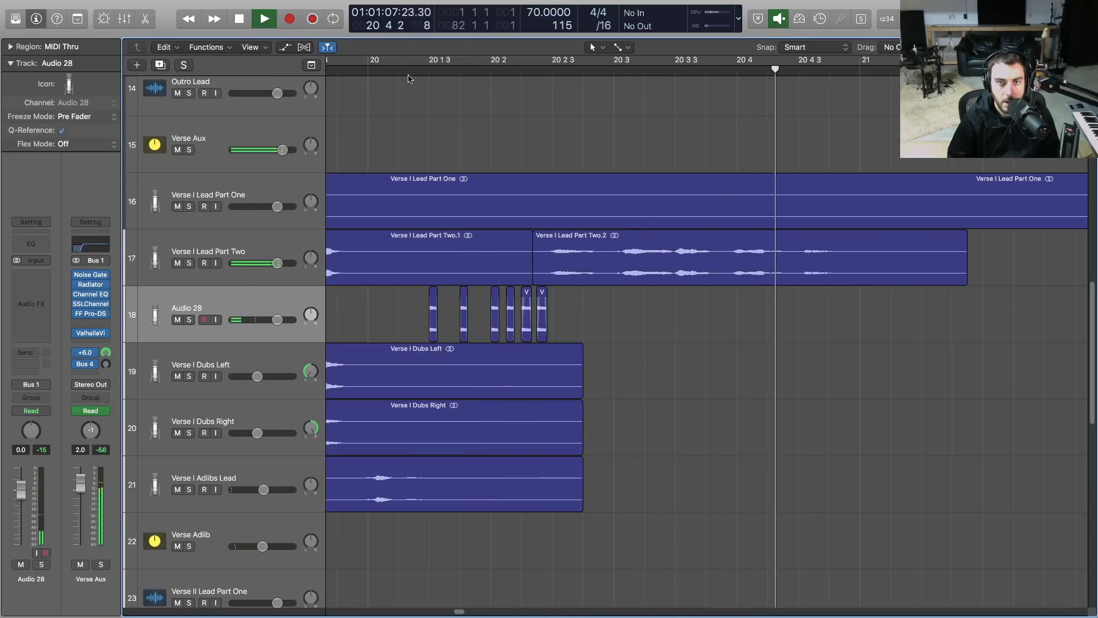
pyautogui.scroll(-5, 519, 198)
pyautogui.press('space')
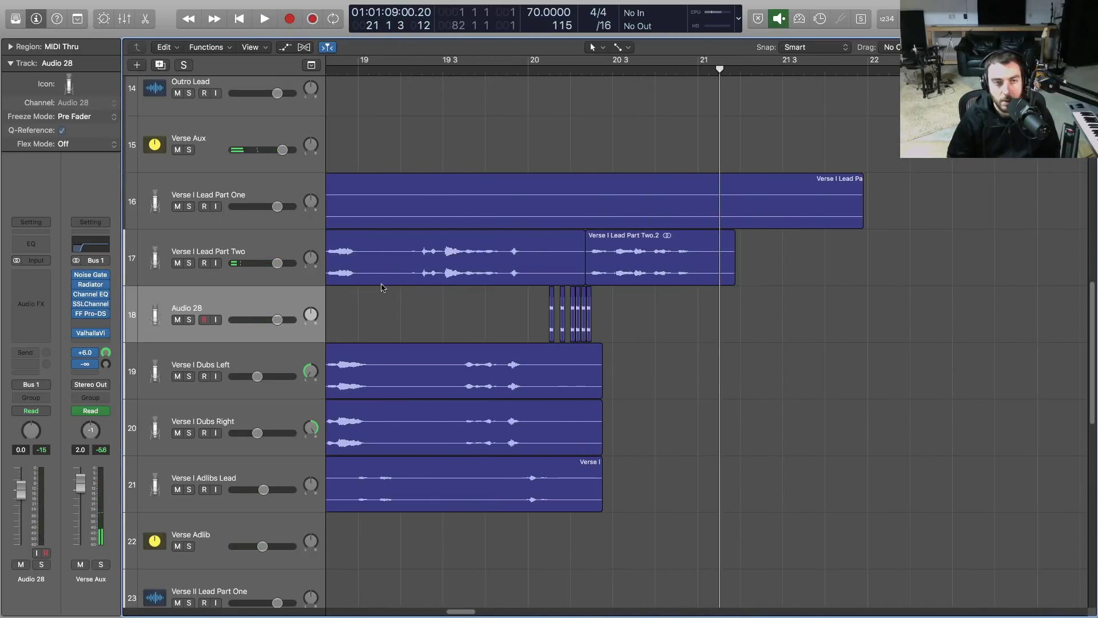
# Step: Move all six stutter clips from Audio 28 onto the Verse I Lead Part Two track at the same positions
pyautogui.moveTo(545, 310); pyautogui.dragTo(625, 311)
pyautogui.scroll(10, 626, 311)
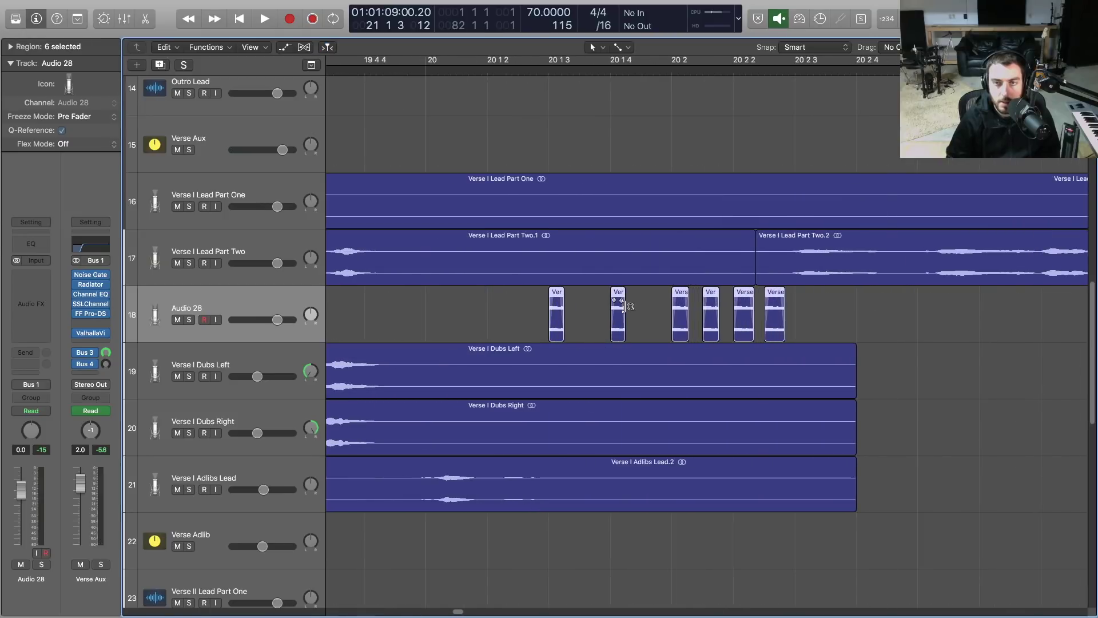
pyautogui.hscroll(3, 631, 310)
pyautogui.moveTo(467, 311); pyautogui.dragTo(467, 281)
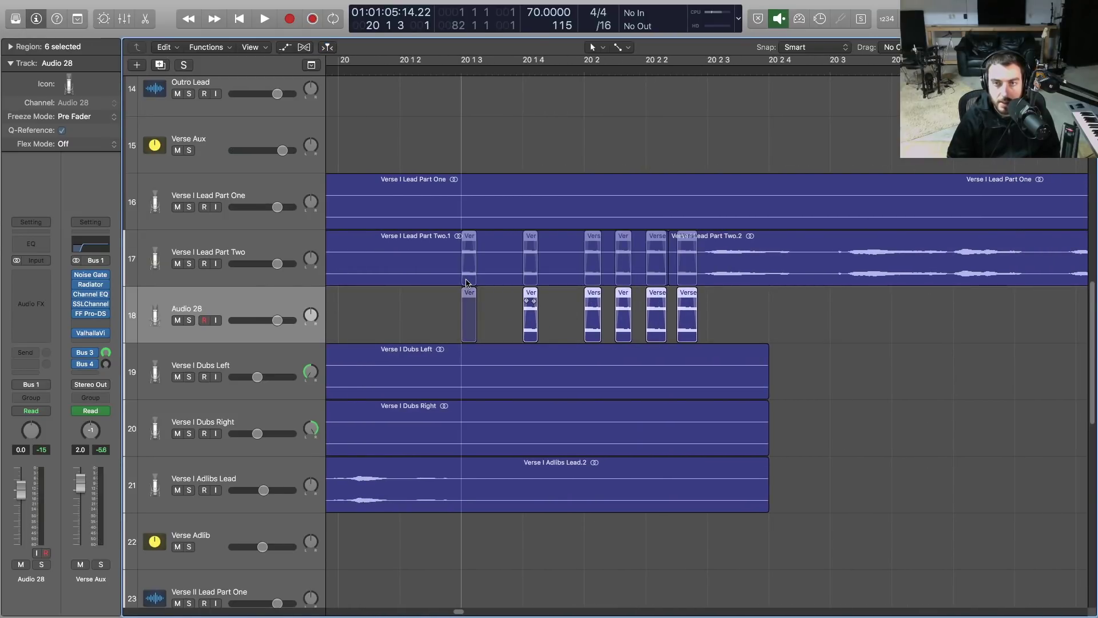
pyautogui.moveTo(467, 281); pyautogui.dragTo(469, 286)
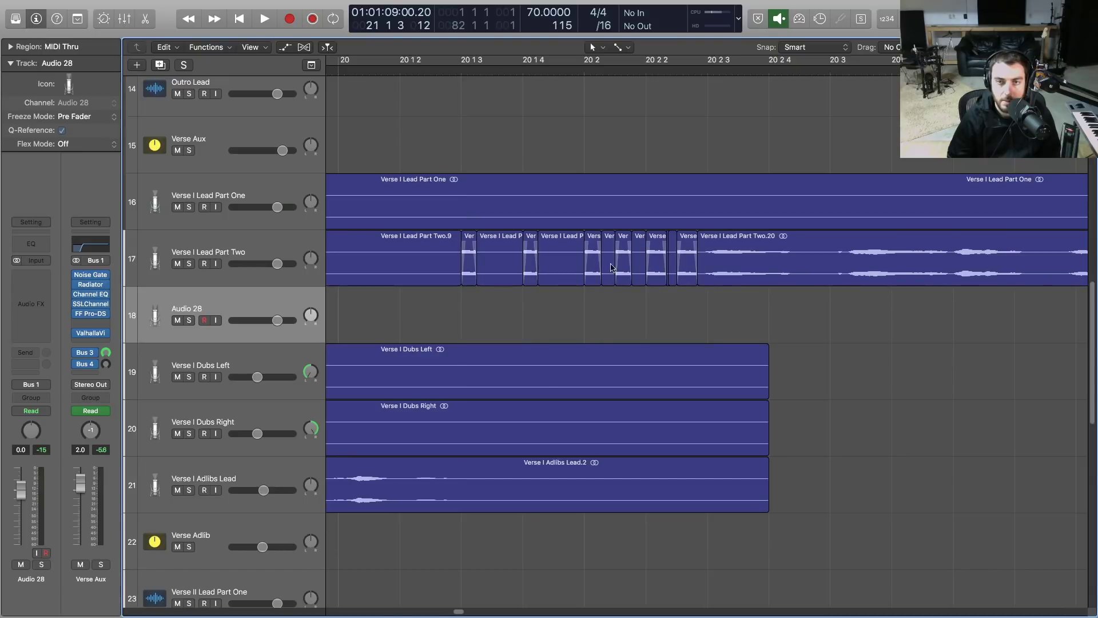
pyautogui.press('super+Left')
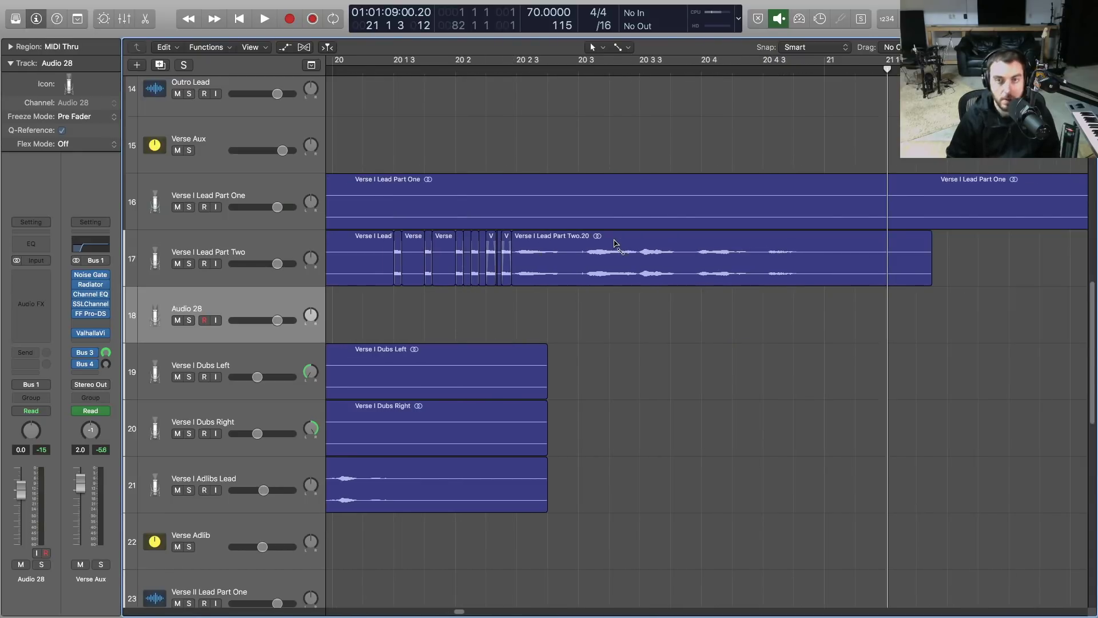
pyautogui.hscroll(-3, 615, 243)
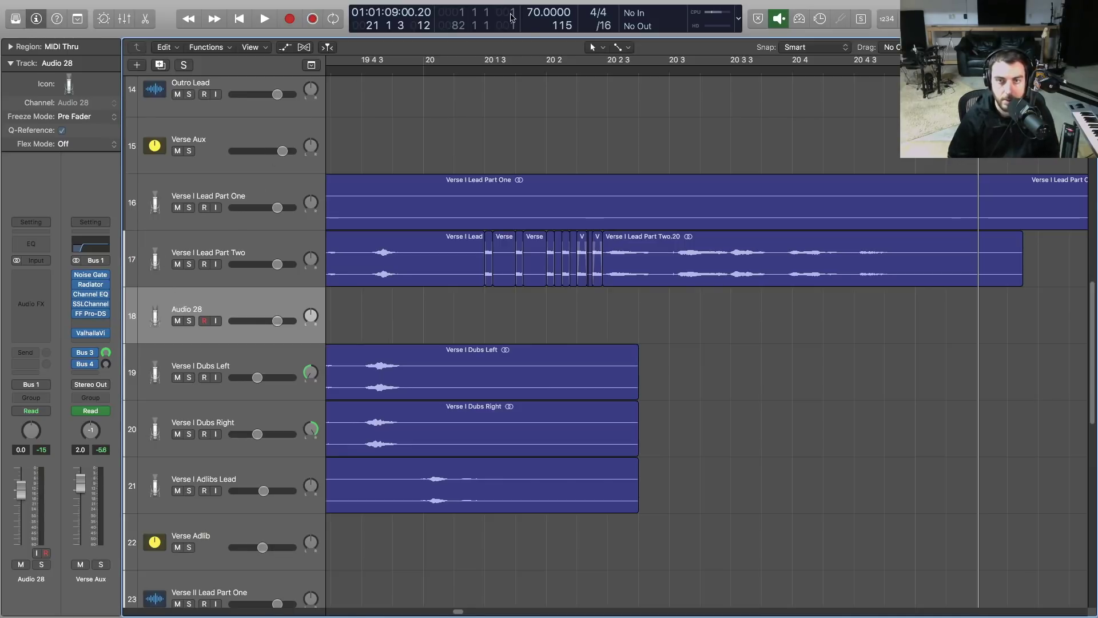
# Step: Delete the empty Audio 28 track and place the playhead just before the first stutter clip
pyautogui.click(470, 74)
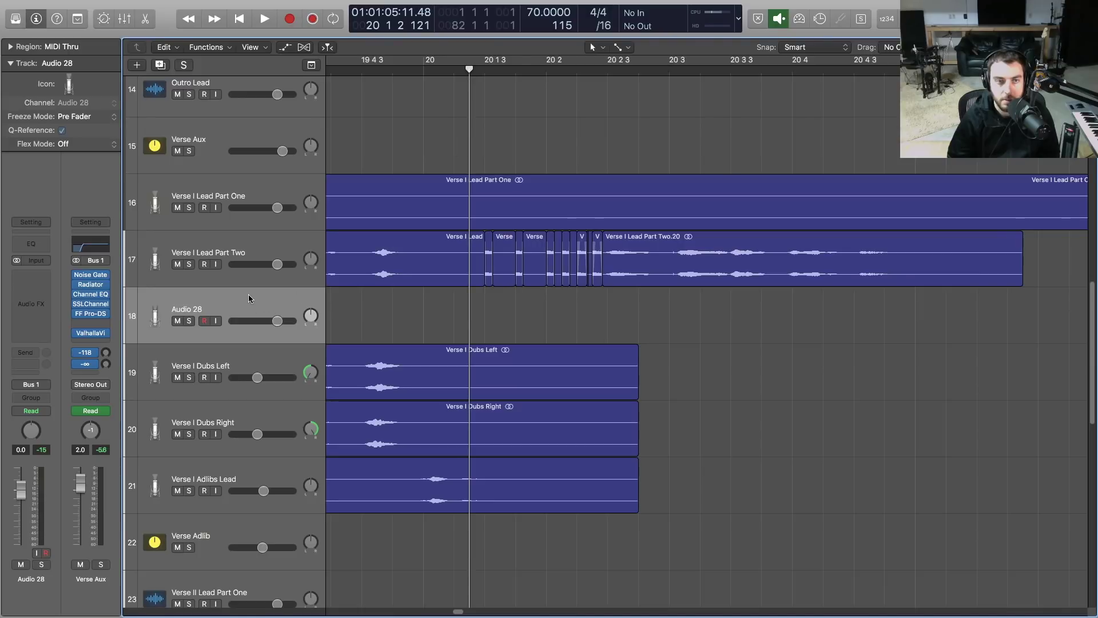
pyautogui.press('super+BackSpace')
pyautogui.click(734, 353)
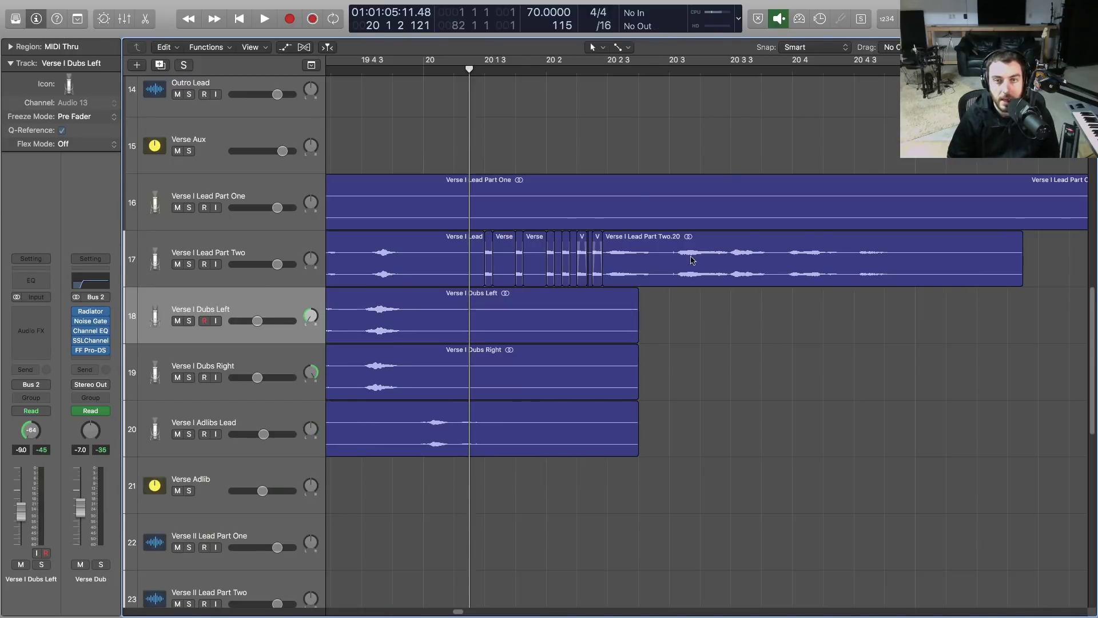
pyautogui.click(464, 73)
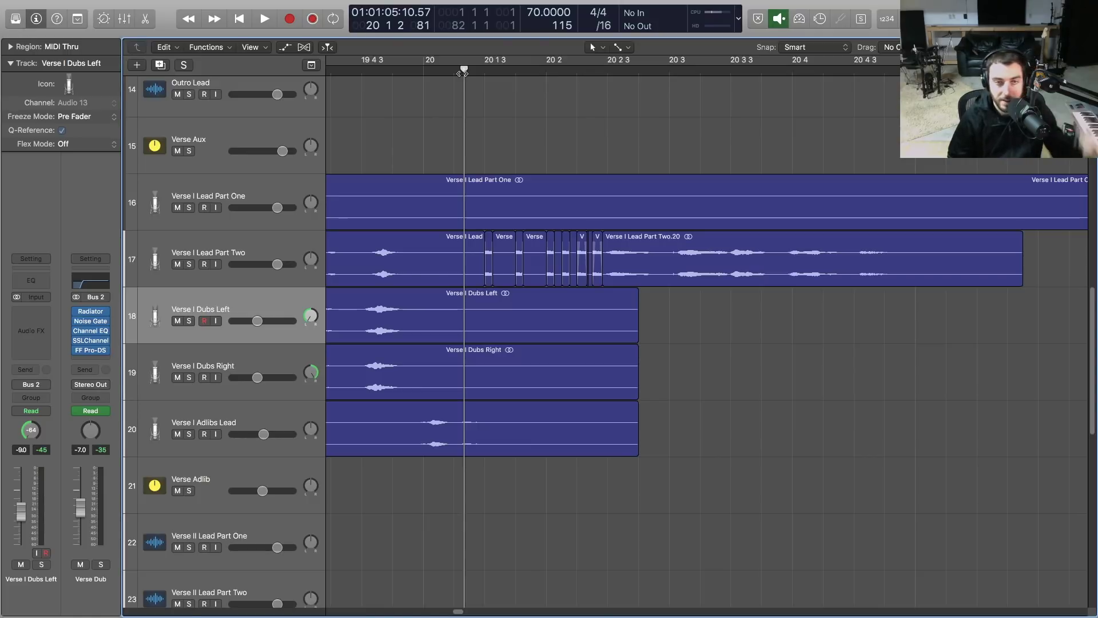
# Step: Insert the Pitch Shifter on the Verse Aux channel between FF Pro-DS and ValhallaVintageVerb, with the Verse I Lead Part Two track selected
pyautogui.click(216, 253)
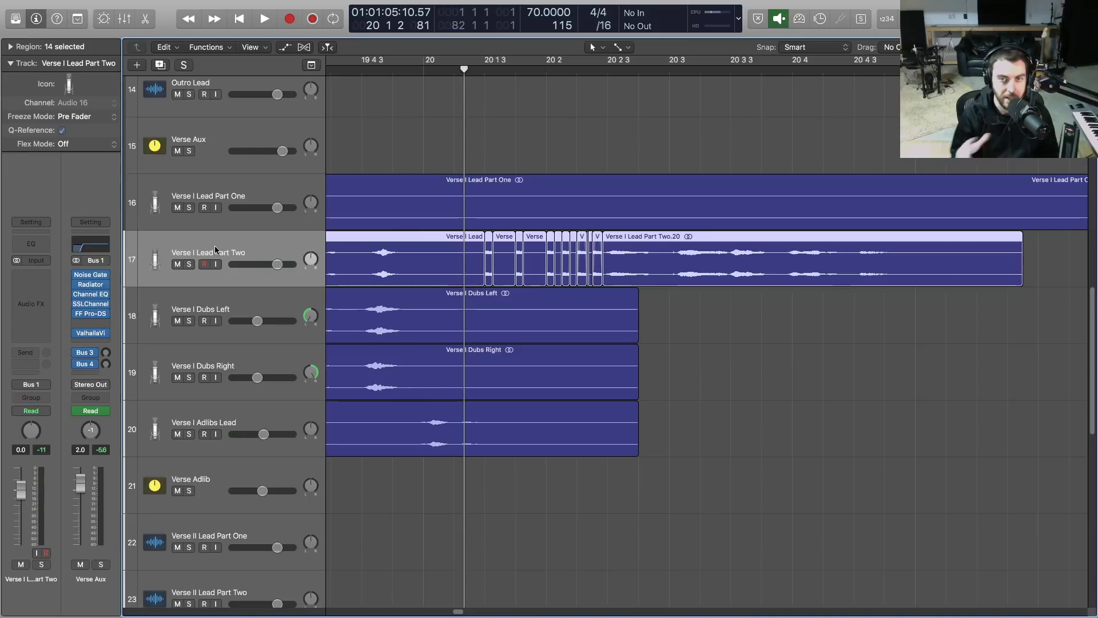
pyautogui.click(733, 379)
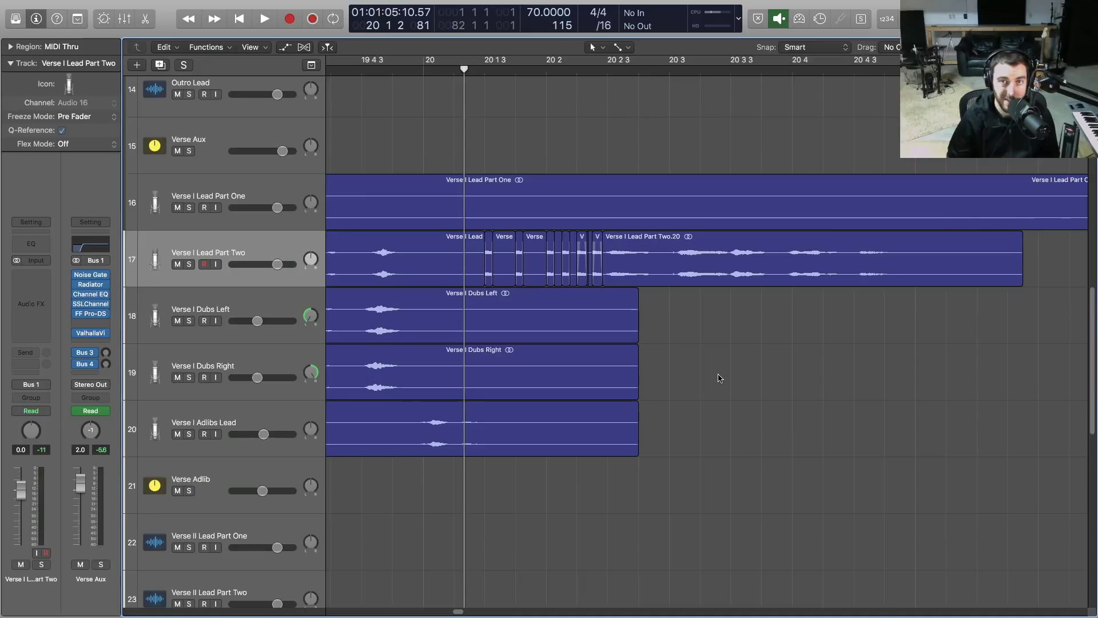
pyautogui.click(104, 323)
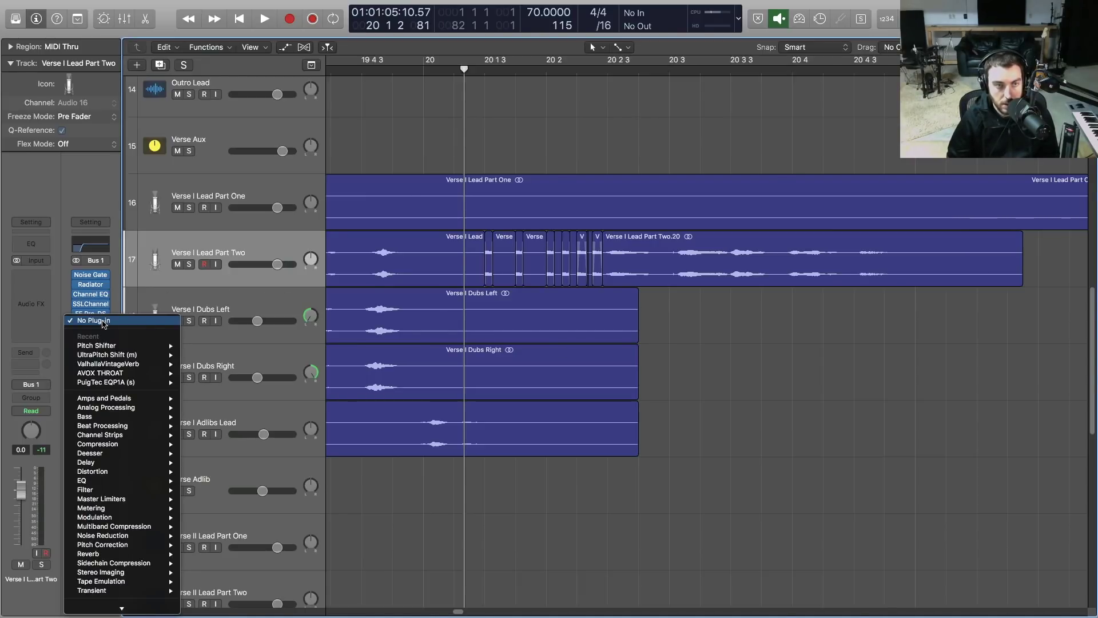
pyautogui.moveTo(114, 357)
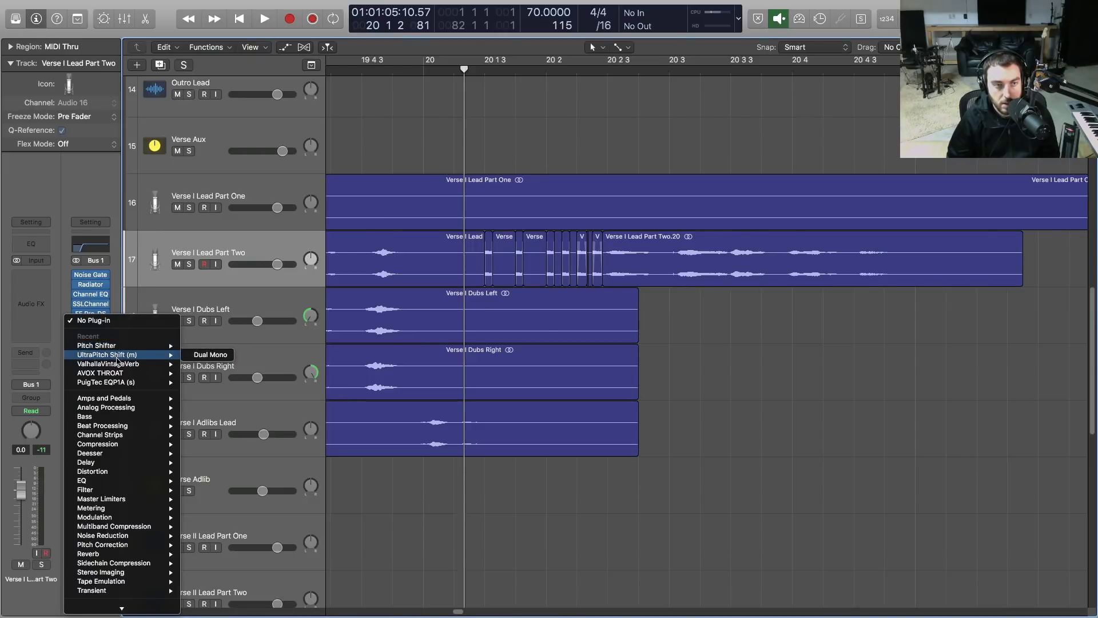
pyautogui.click(189, 346)
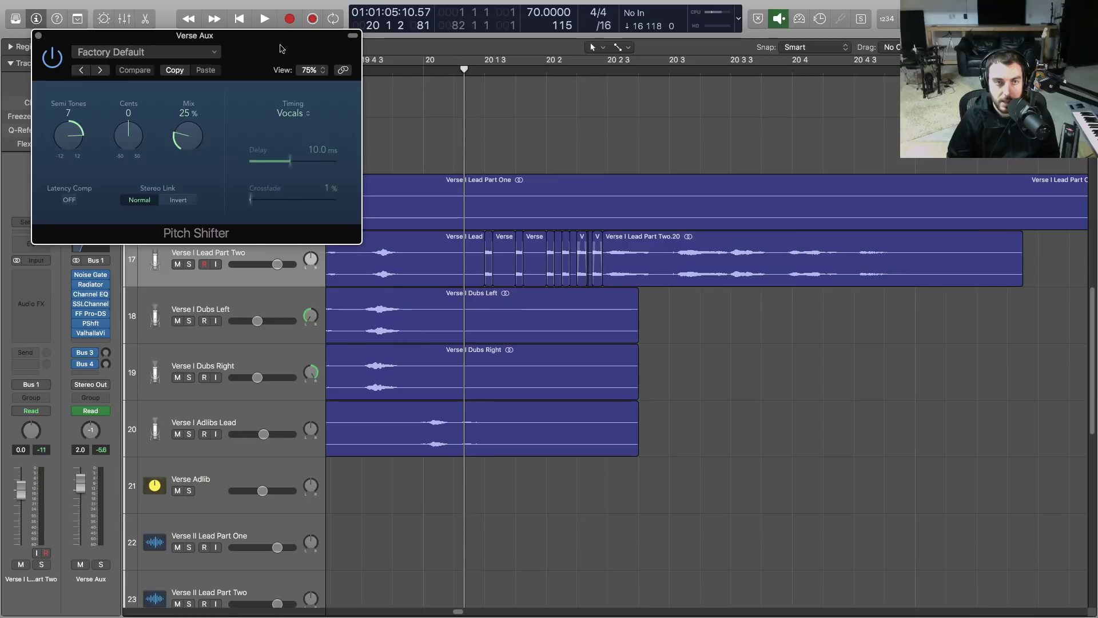
pyautogui.moveTo(166, 38); pyautogui.dragTo(658, 280)
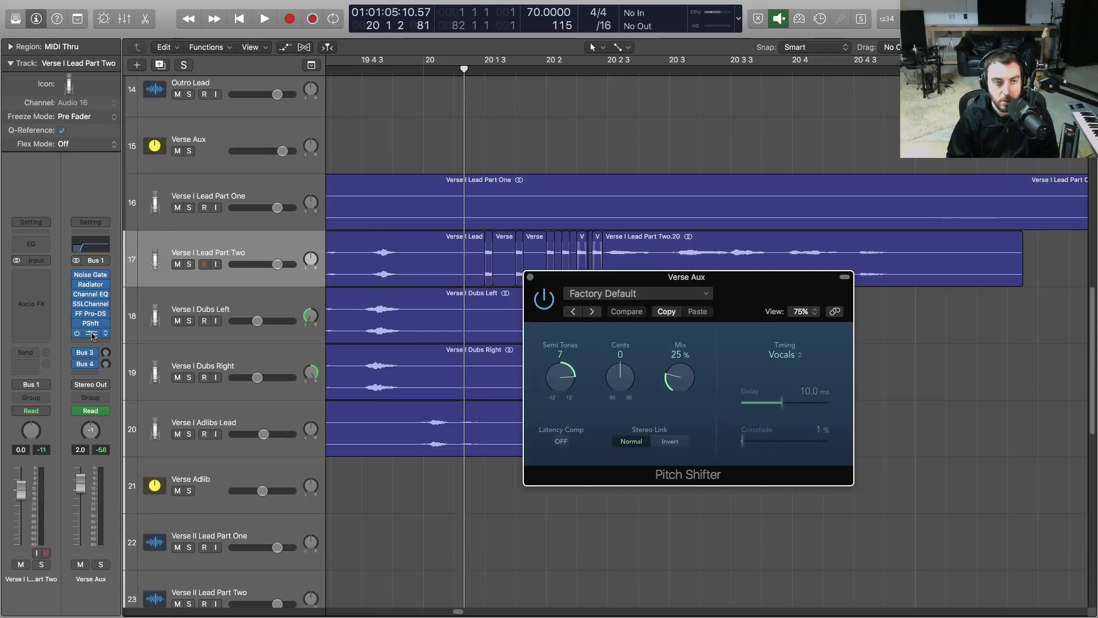
# Step: Enlarge the Pitch Shifter window to 123% and review its Timing options, keeping Vocals
pyautogui.click(92, 334)
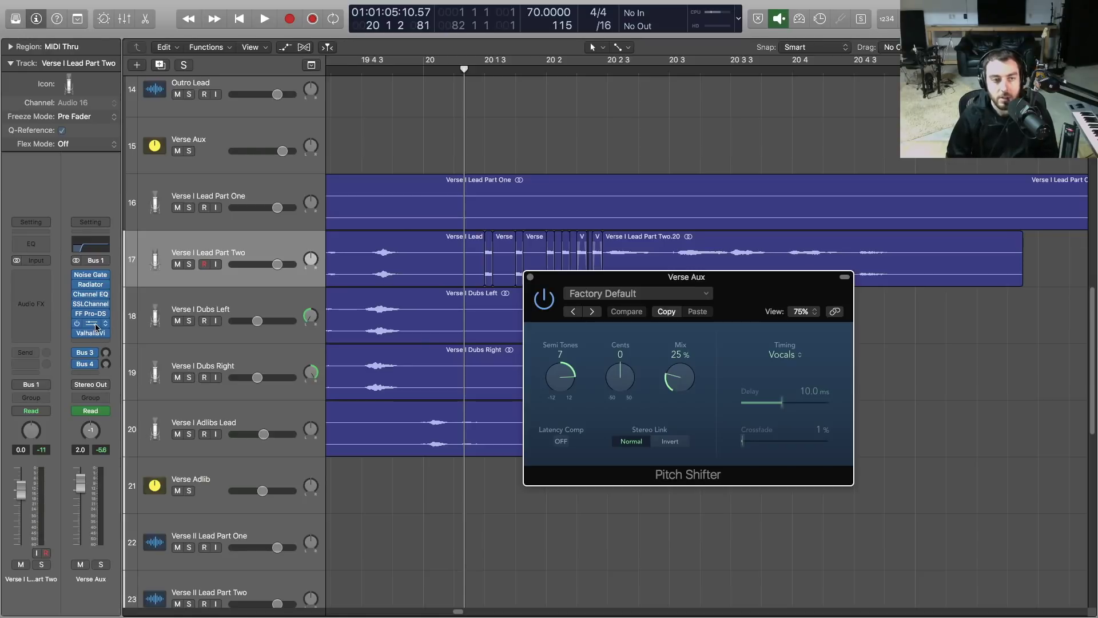
pyautogui.moveTo(570, 280); pyautogui.dragTo(378, 114)
pyautogui.moveTo(617, 323); pyautogui.dragTo(721, 354)
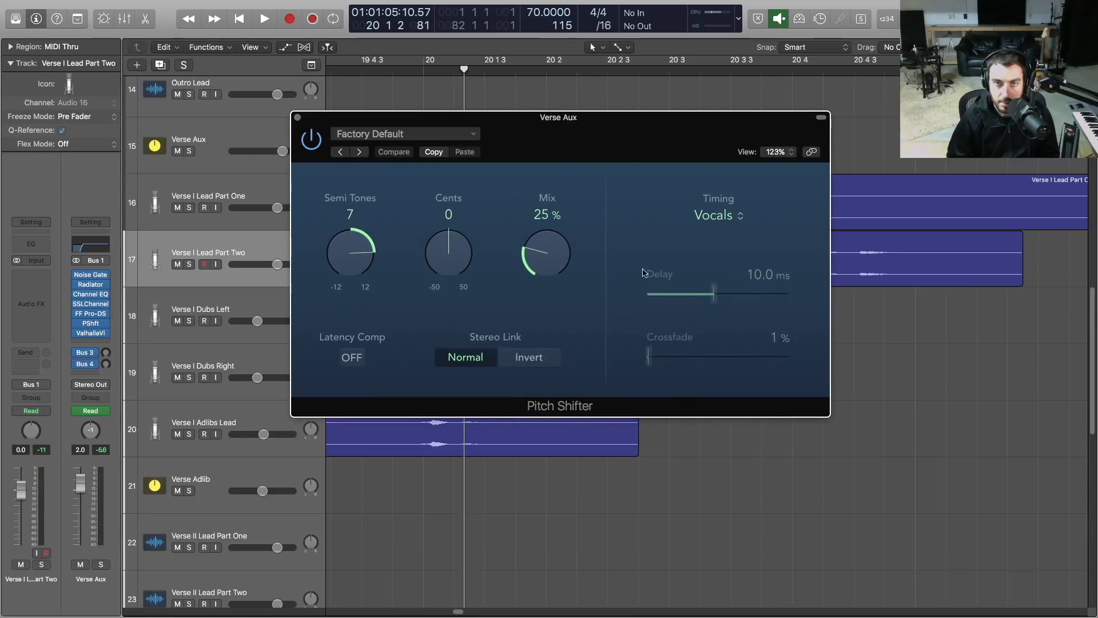
pyautogui.moveTo(532, 118); pyautogui.dragTo(553, 203)
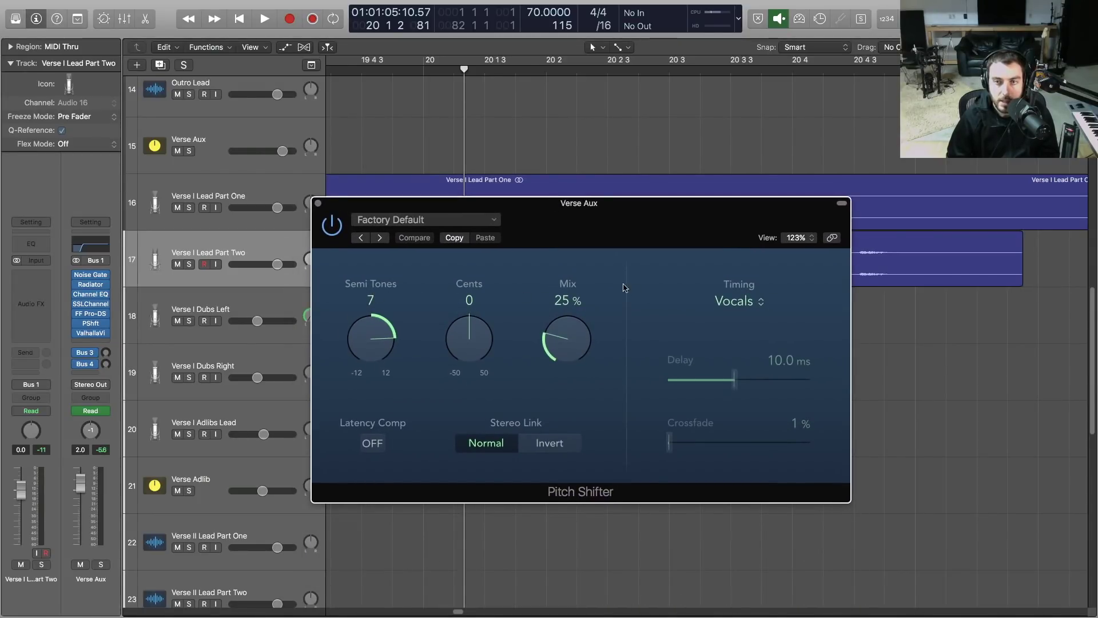
pyautogui.click(726, 303)
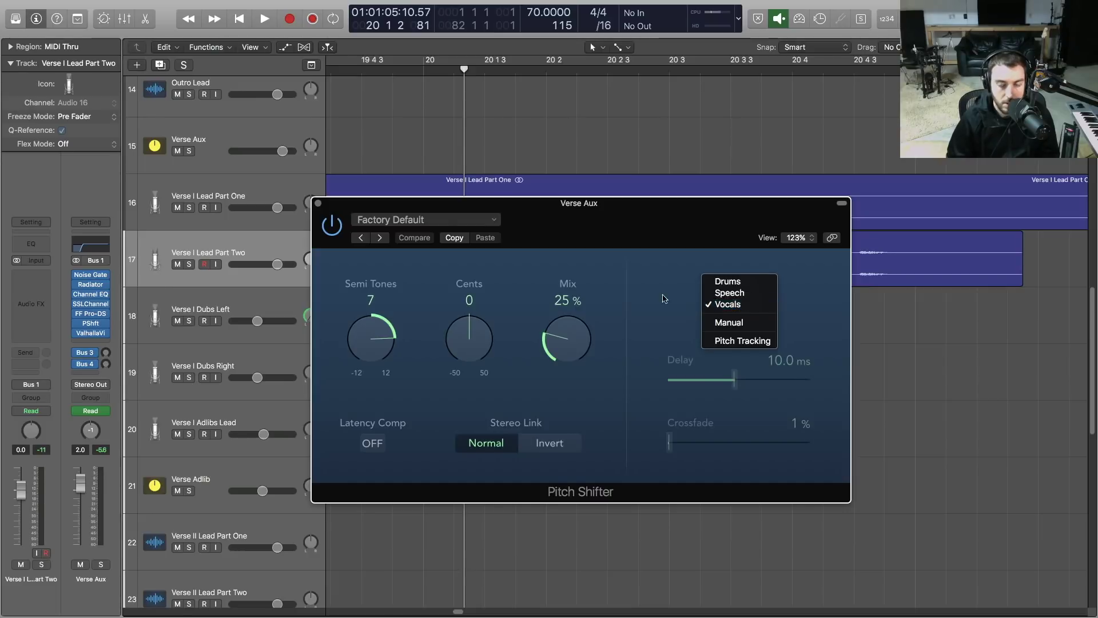
pyautogui.click(644, 292)
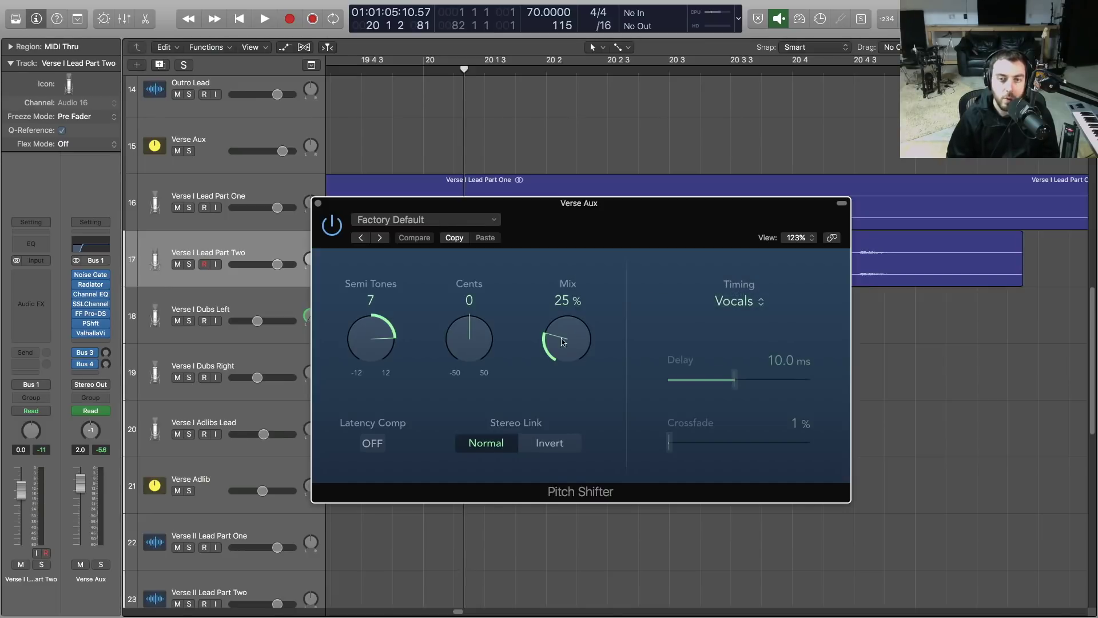
# Step: Set the Pitch Shifter's Mix to 100% and Semi Tones to -2, and play the last phrase
pyautogui.moveTo(563, 340); pyautogui.dragTo(574, 163)
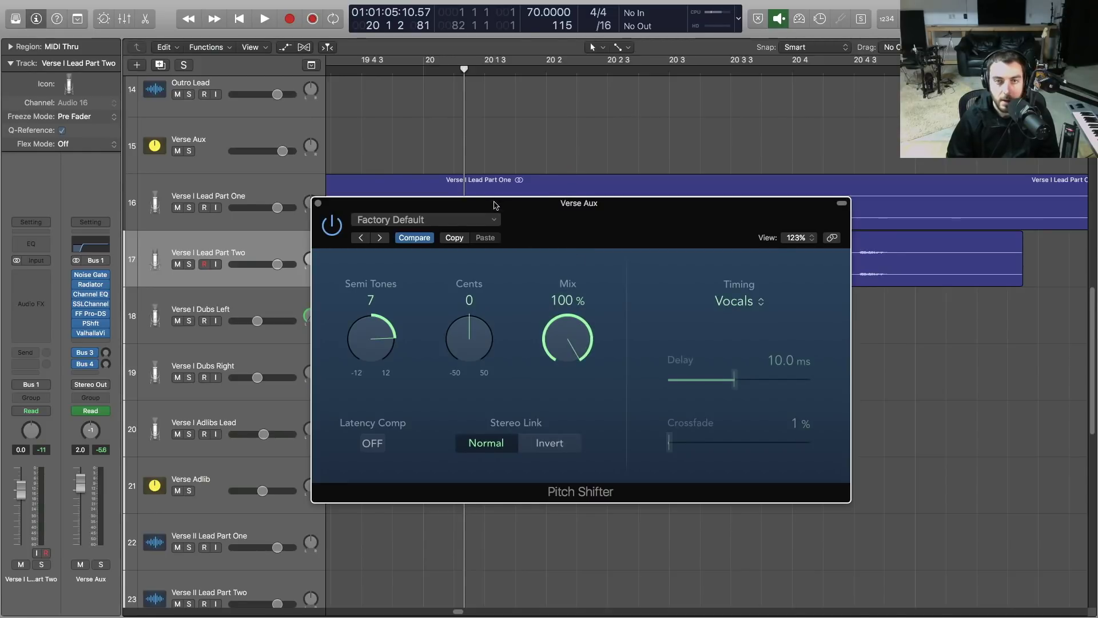
pyautogui.moveTo(495, 205); pyautogui.dragTo(534, 262)
pyautogui.moveTo(417, 419); pyautogui.dragTo(415, 460)
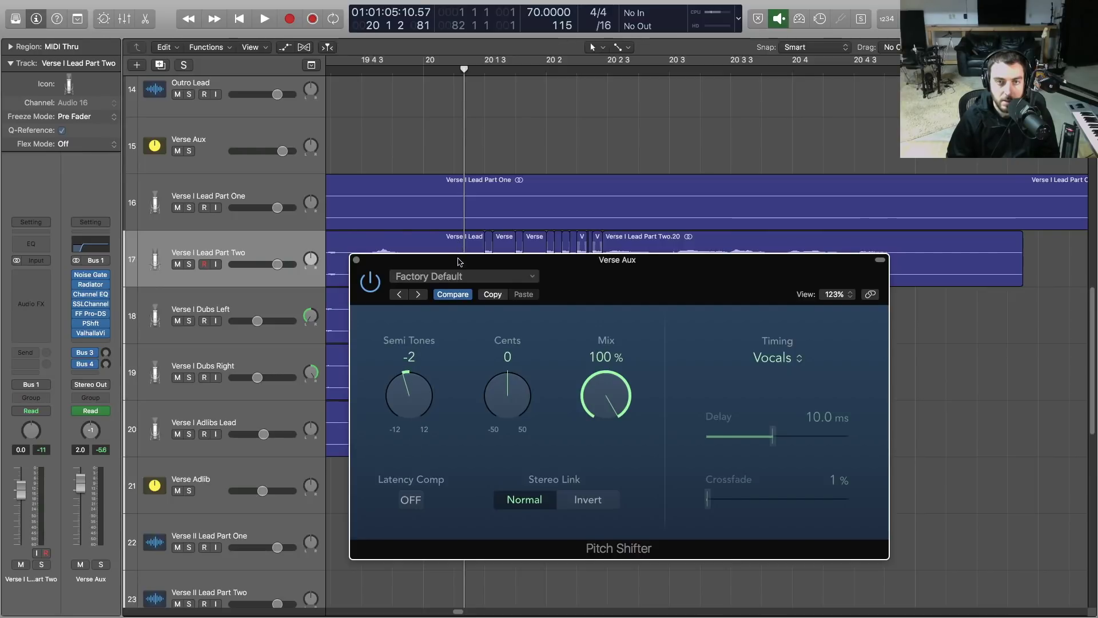
pyautogui.moveTo(459, 262); pyautogui.dragTo(459, 274)
pyautogui.press('space')
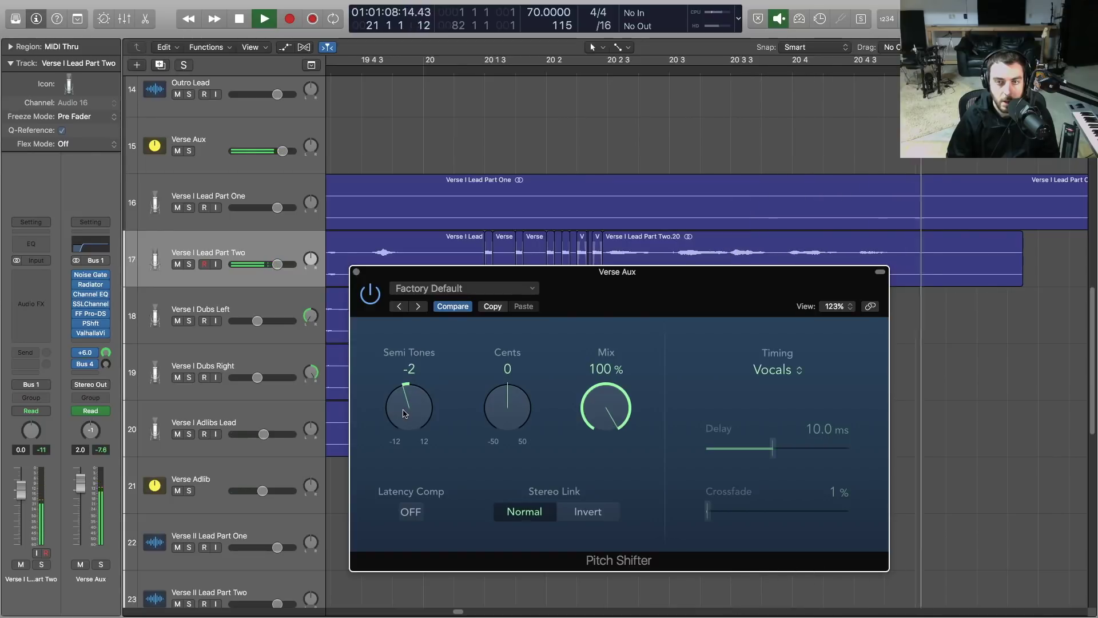
pyautogui.press('space')
# Step: Lower the Pitch Shifter's Semi Tones to -7 and audition the phrase
pyautogui.moveTo(403, 413); pyautogui.dragTo(403, 434)
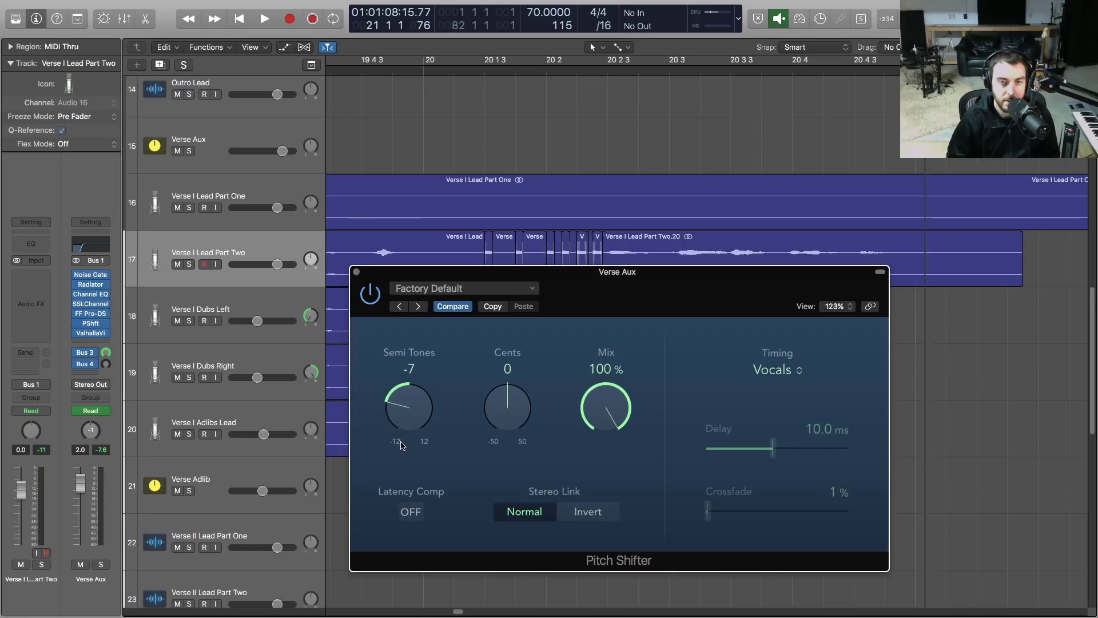
pyautogui.moveTo(446, 272); pyautogui.dragTo(428, 141)
pyautogui.press('space')
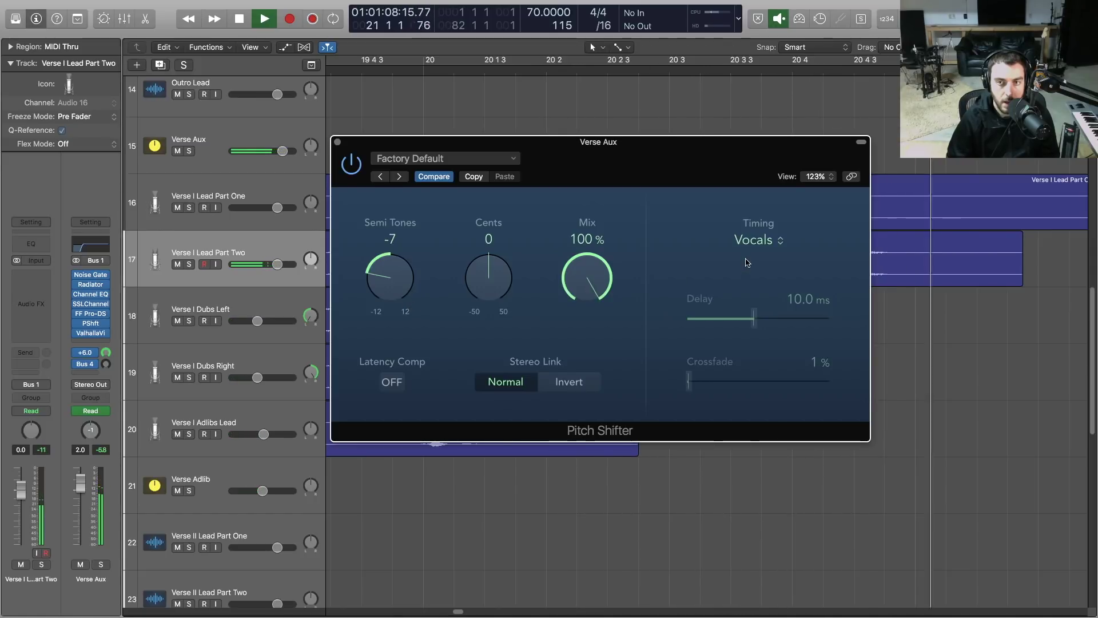
pyautogui.press('space')
pyautogui.press('space')
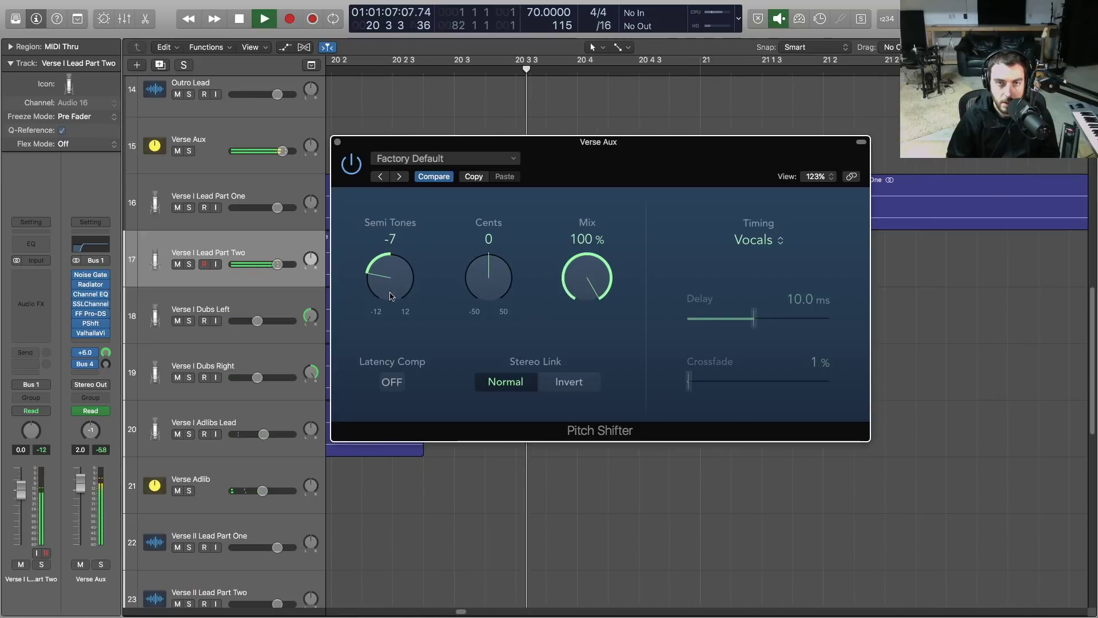
pyautogui.press('space')
# Step: Play from just before the first stutter clip with Semi Tones at -1, and reset Semi Tones to 0
pyautogui.moveTo(401, 142); pyautogui.dragTo(586, 238)
pyautogui.hscroll(-3, 387, 122)
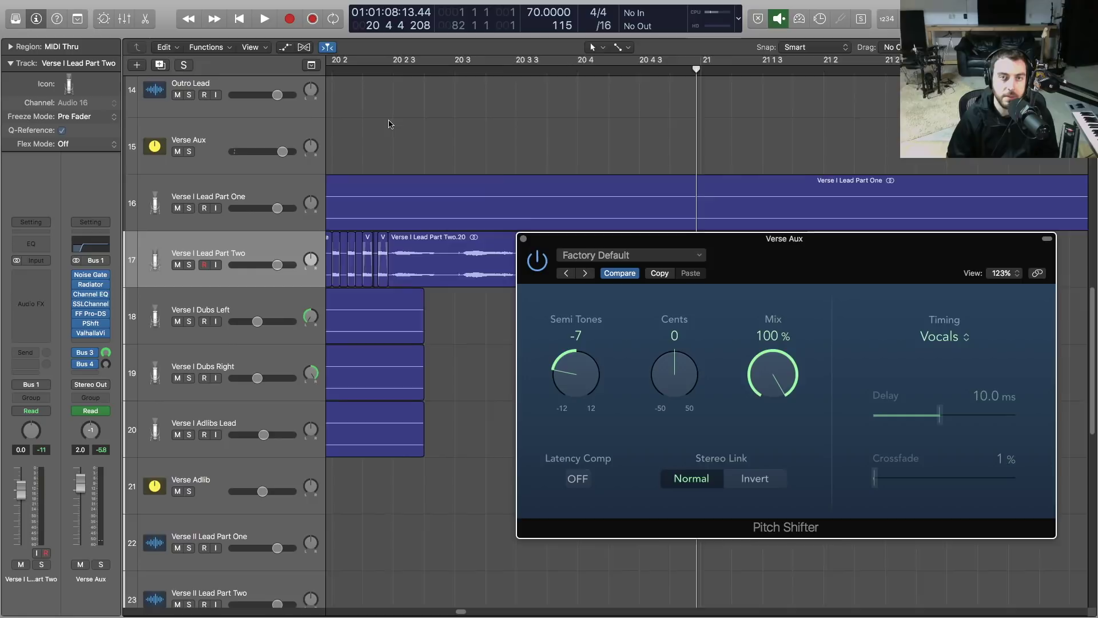
pyautogui.hscroll(-1, 372, 98)
pyautogui.click(386, 101)
pyautogui.moveTo(592, 372); pyautogui.dragTo(555, 353)
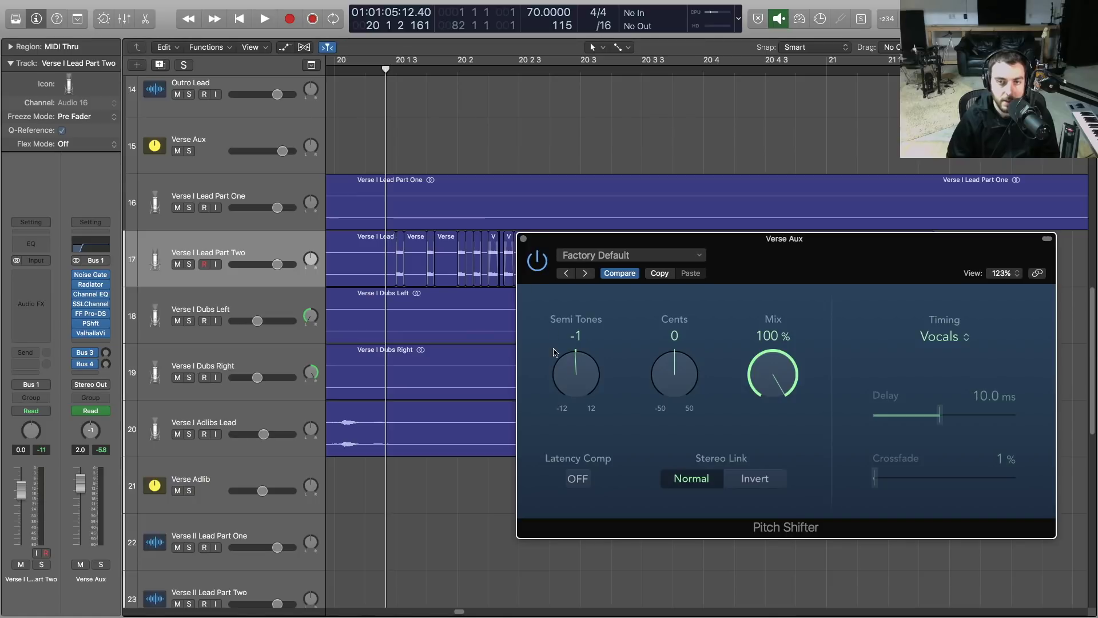
pyautogui.press('space')
pyautogui.moveTo(576, 373); pyautogui.dragTo(587, 342)
pyautogui.press('space')
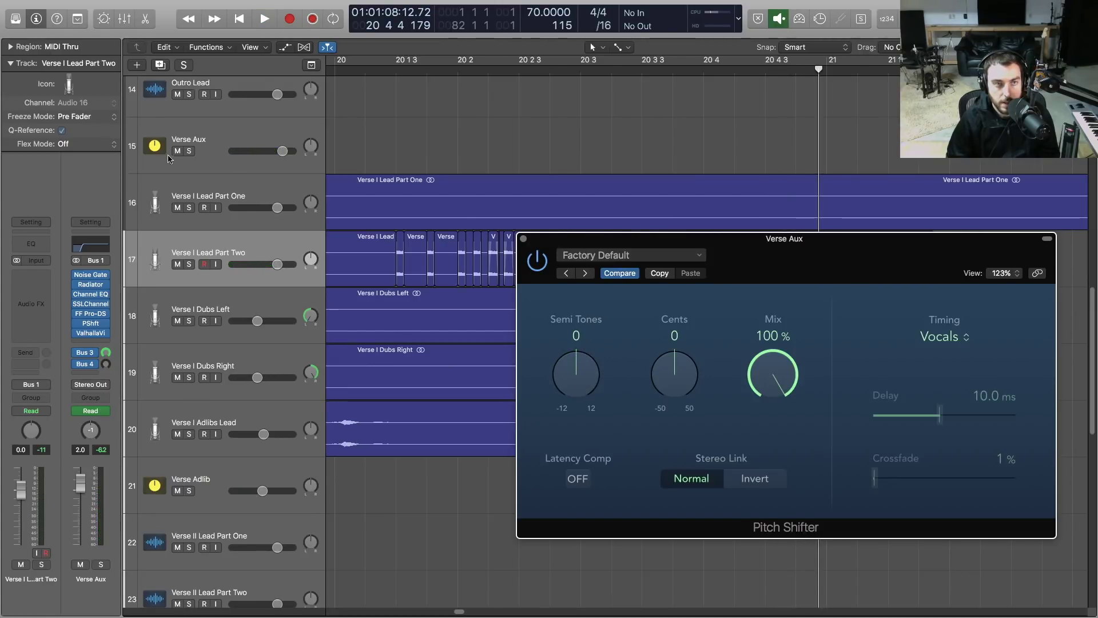
# Step: Switch the Verse Aux channel's automation mode to Touch and place the playhead at 20 1 1
pyautogui.moveTo(105, 290)
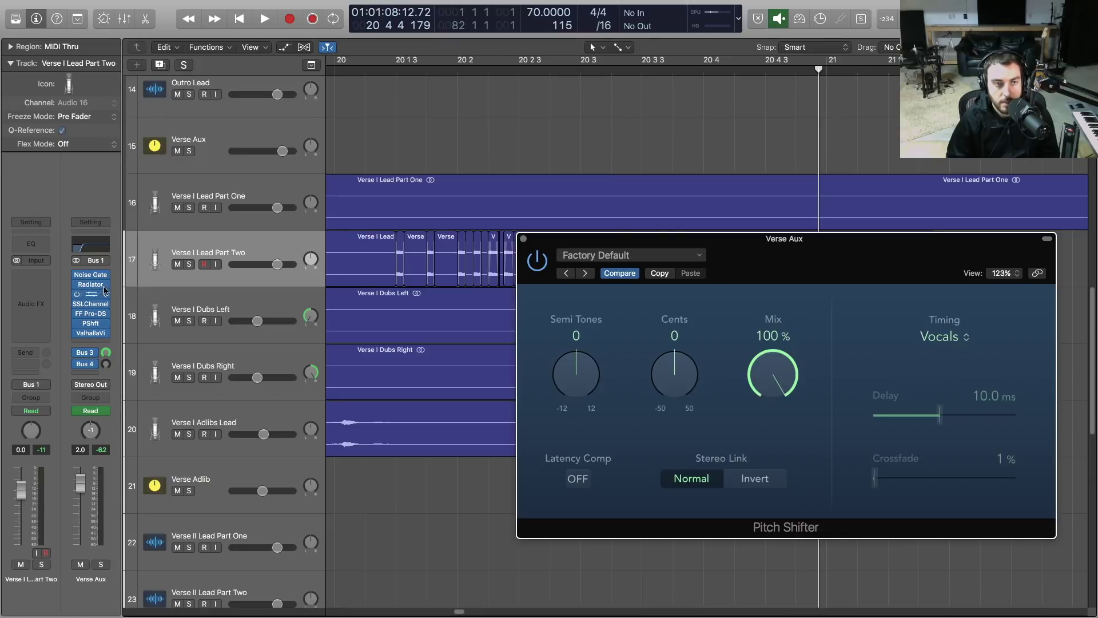
pyautogui.click(104, 412)
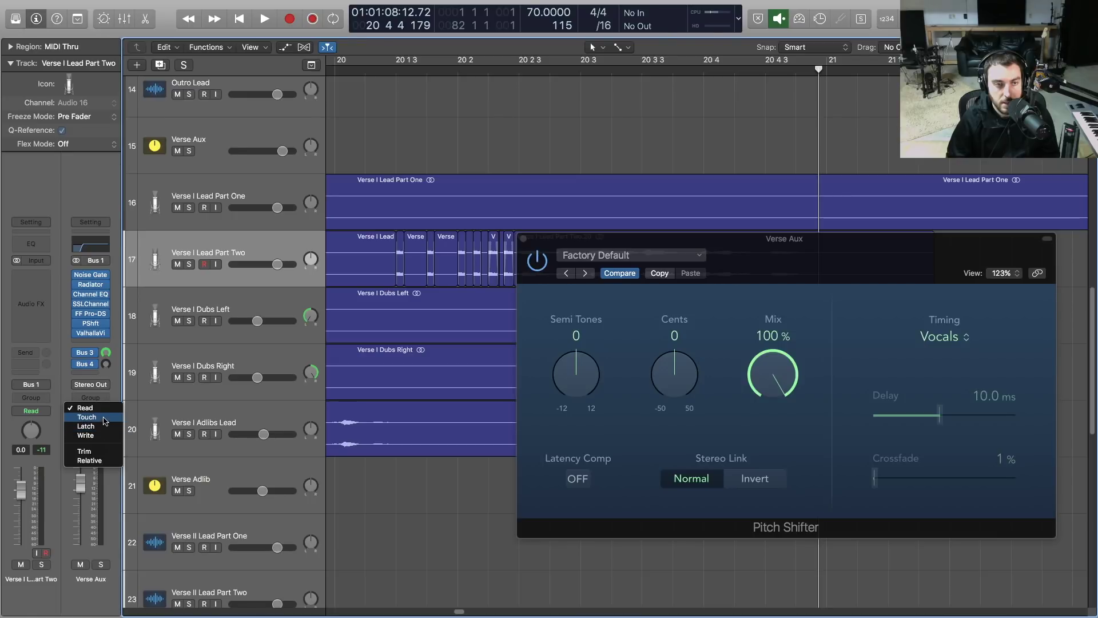
pyautogui.click(105, 419)
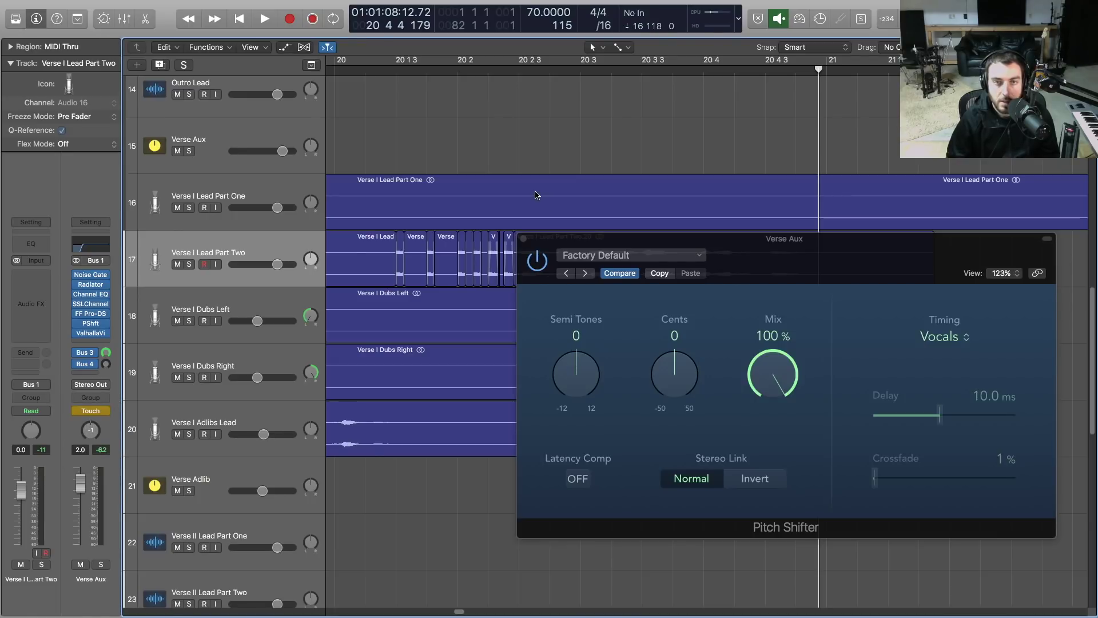
pyautogui.click(375, 63)
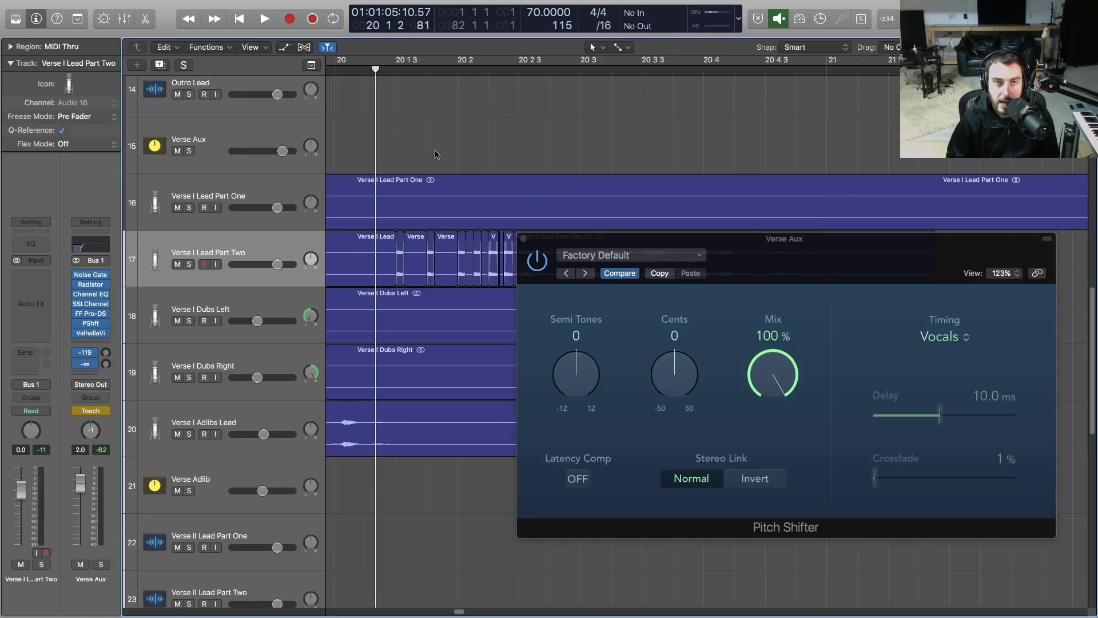
pyautogui.hscroll(-1, 400, 114)
pyautogui.click(347, 69)
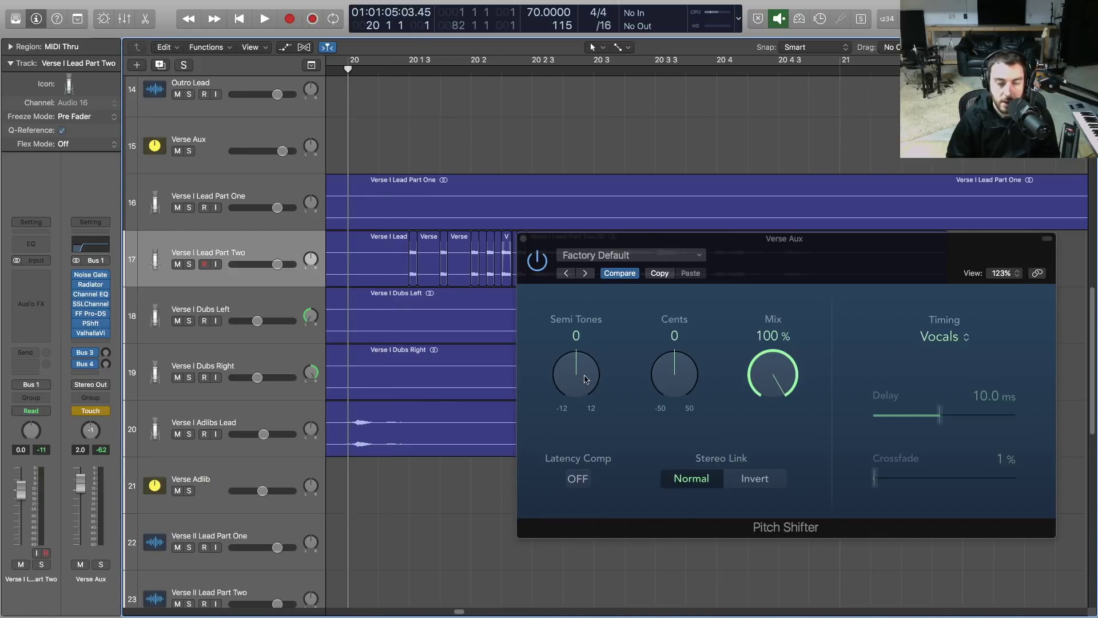
# Step: Record Semi Tones automation starting from 19 4 2 at 0, lowering it to -7 for the last phrase and returning it to 0
pyautogui.scroll(2, 586, 379)
pyautogui.hscroll(-7, 345, 74)
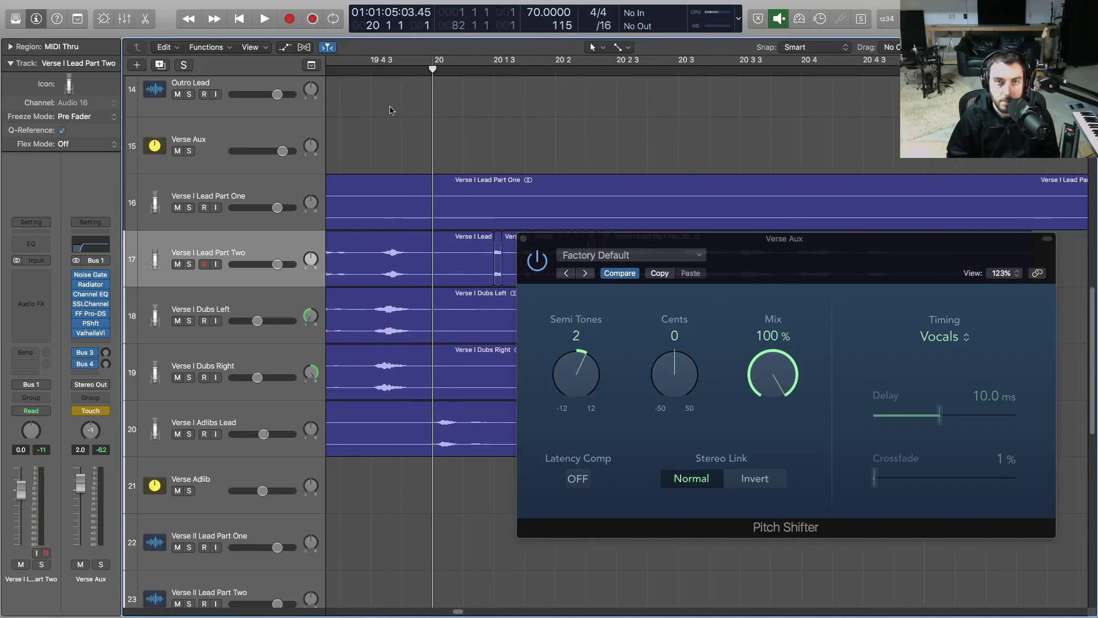
pyautogui.click(345, 74)
pyautogui.moveTo(576, 380); pyautogui.dragTo(577, 388)
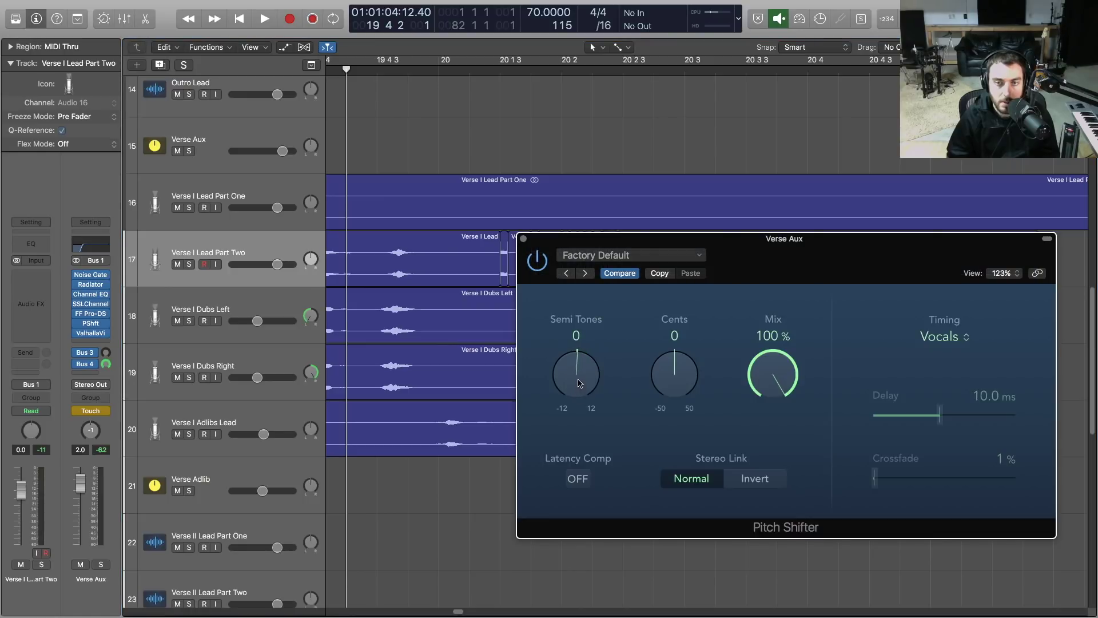
pyautogui.press('space')
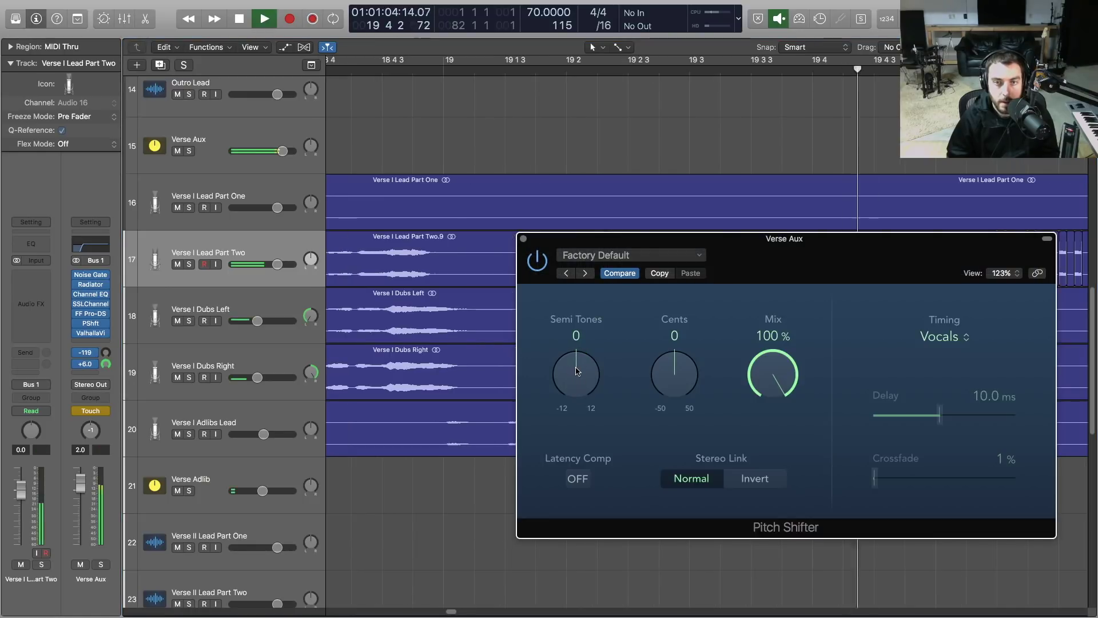
pyautogui.moveTo(579, 381); pyautogui.dragTo(572, 416)
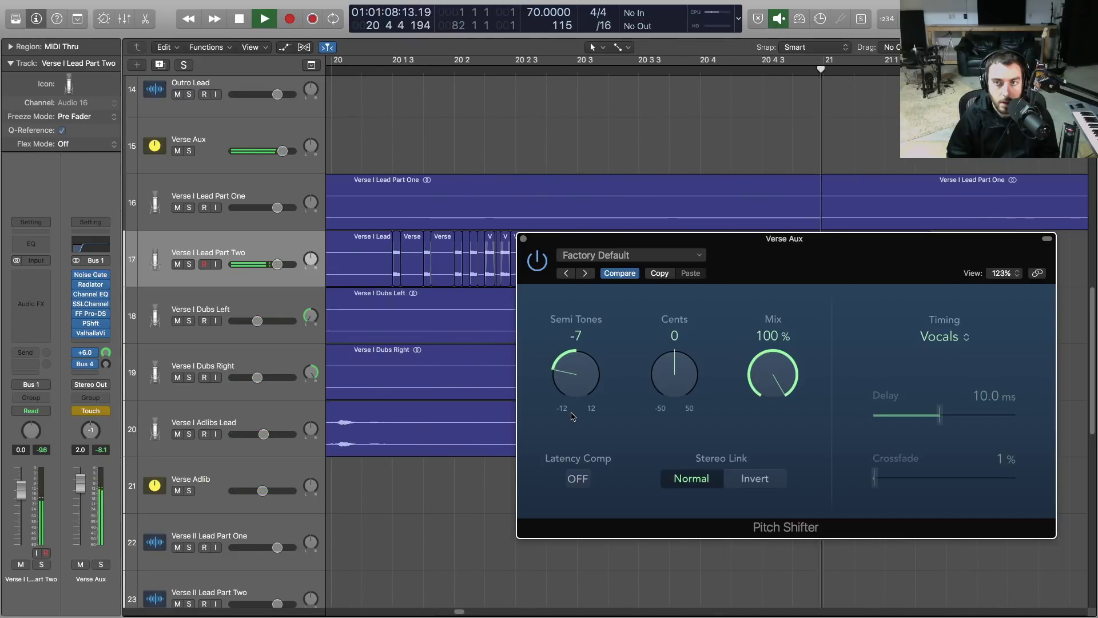
pyautogui.moveTo(572, 415); pyautogui.dragTo(534, 362)
pyautogui.press('space')
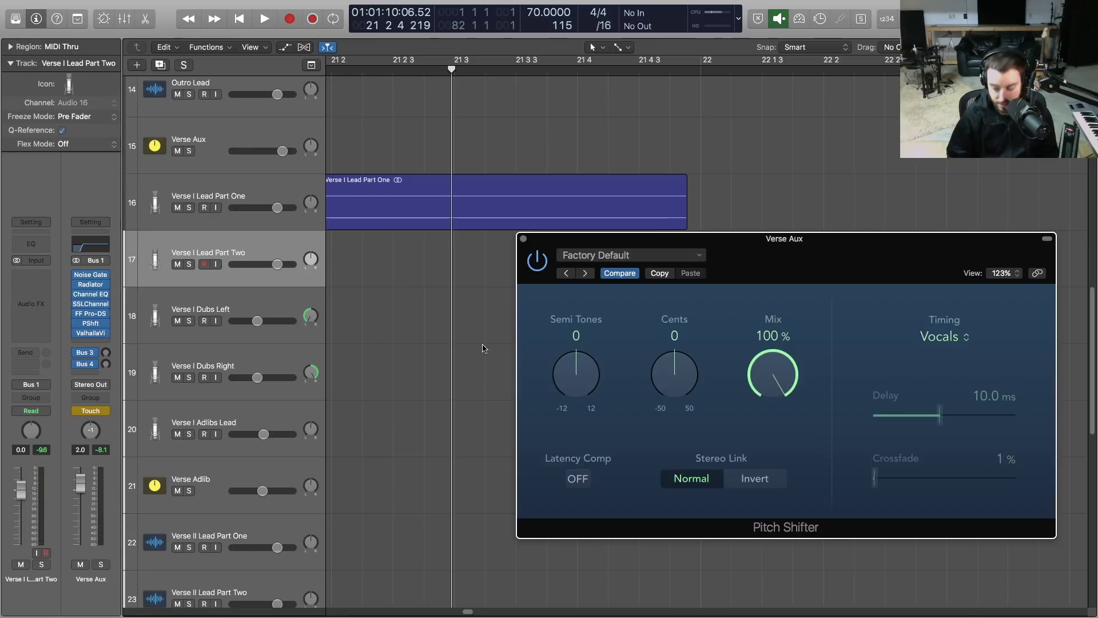
# Step: Return the playhead to 20 1 1 and switch the Verse Aux channel's automation mode to Read
pyautogui.press(',')
pyautogui.press(',')
pyautogui.press('super+Left')
pyautogui.click(90, 410)
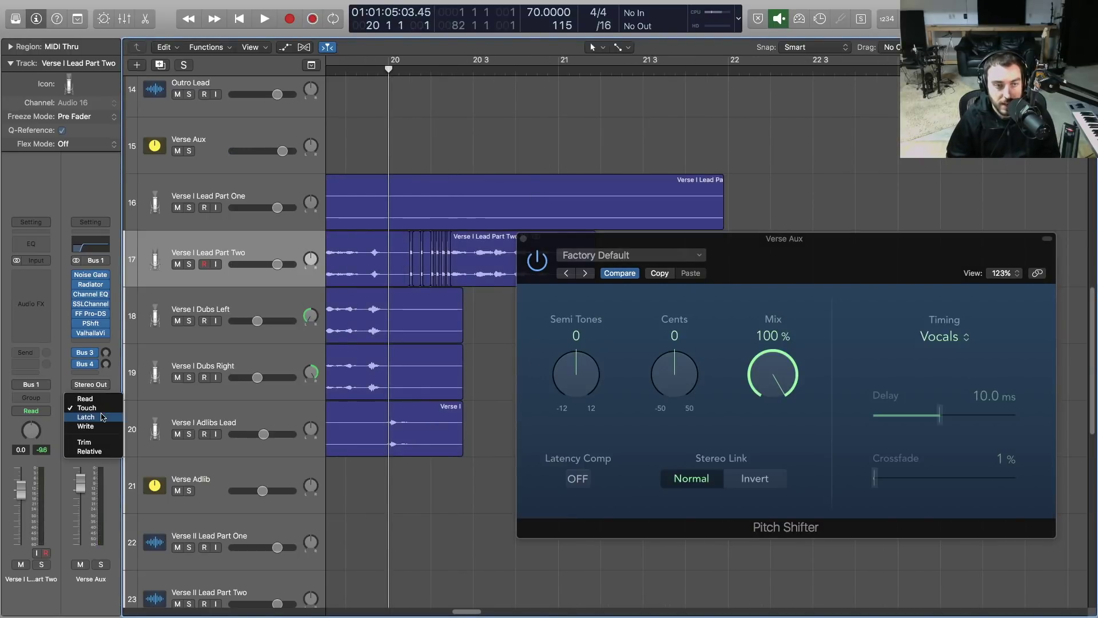
pyautogui.click(85, 398)
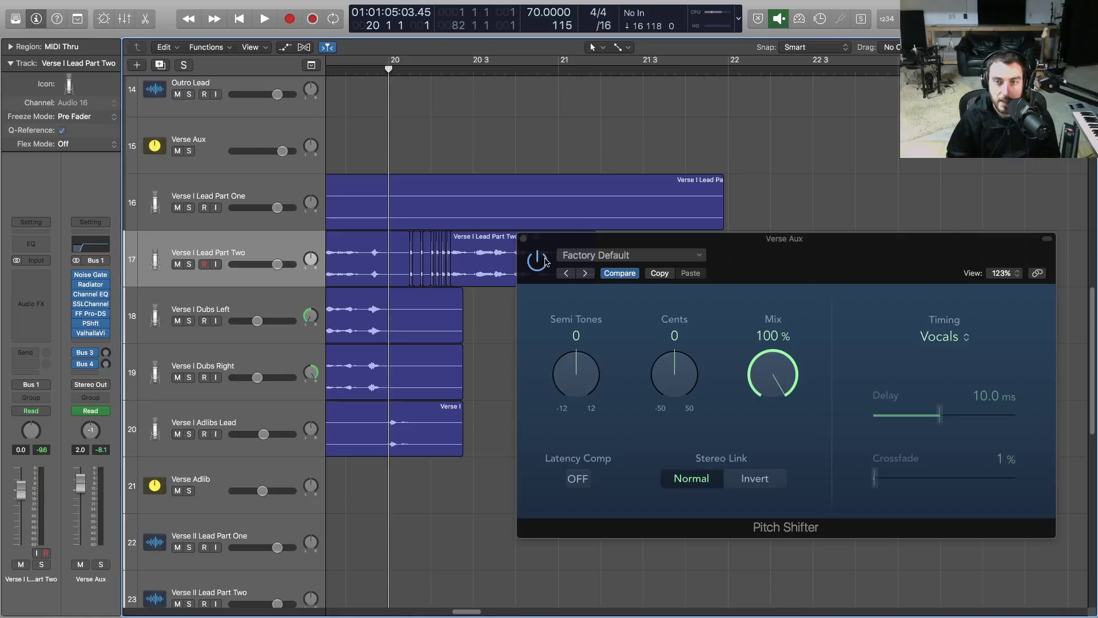
# Step: Move the Pitch Shifter window over the tracks and examine its Timing options, keeping Vocals
pyautogui.moveTo(592, 245); pyautogui.dragTo(454, 203)
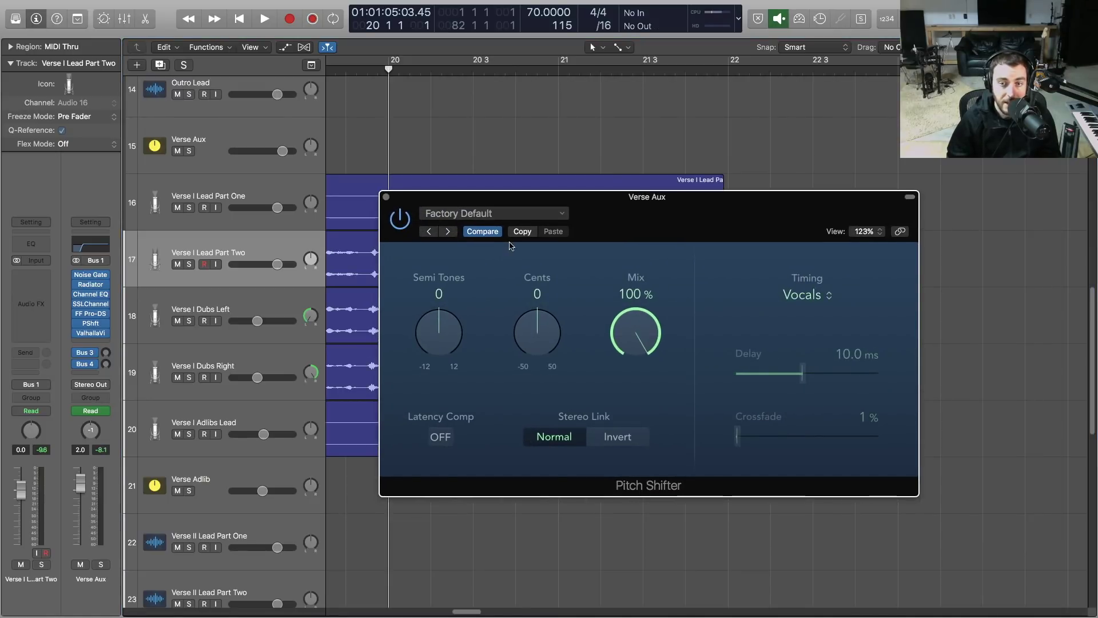
pyautogui.click(803, 294)
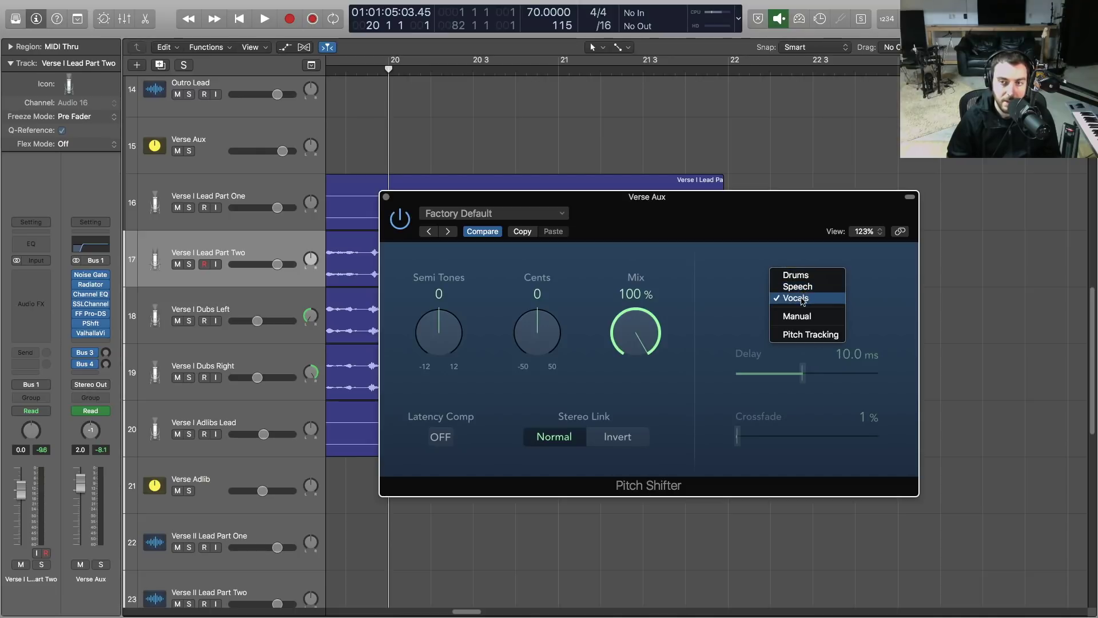
pyautogui.click(755, 295)
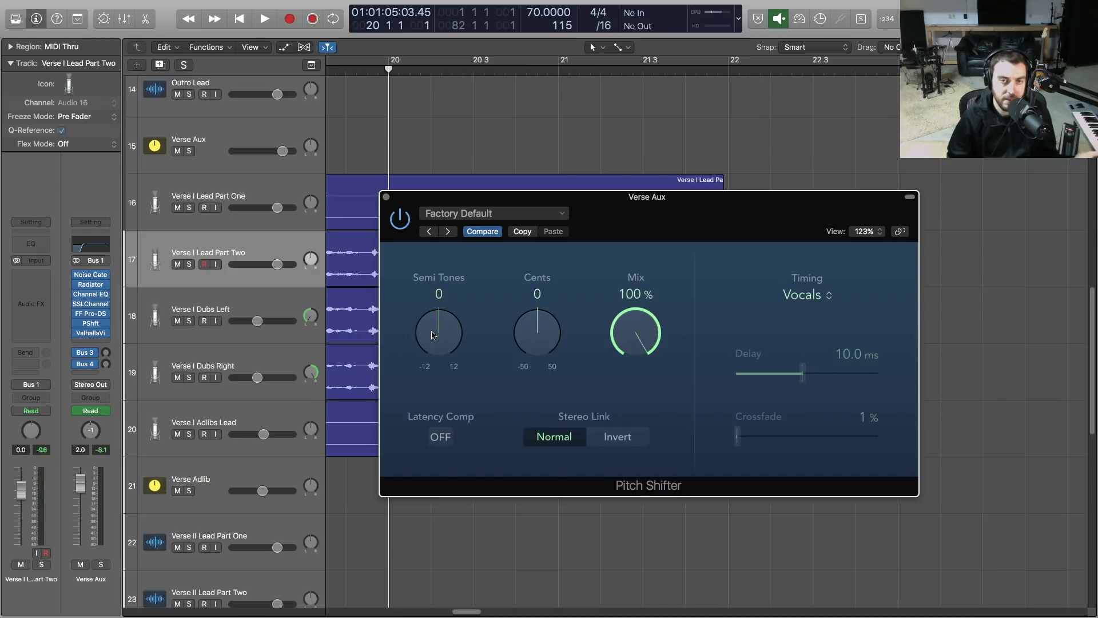
# Step: Replace Pitch Shifter on the Verse Aux channel with UltraPitch Shift (m) in Dual Mono and move its window over the tracks
pyautogui.click(386, 198)
pyautogui.click(106, 323)
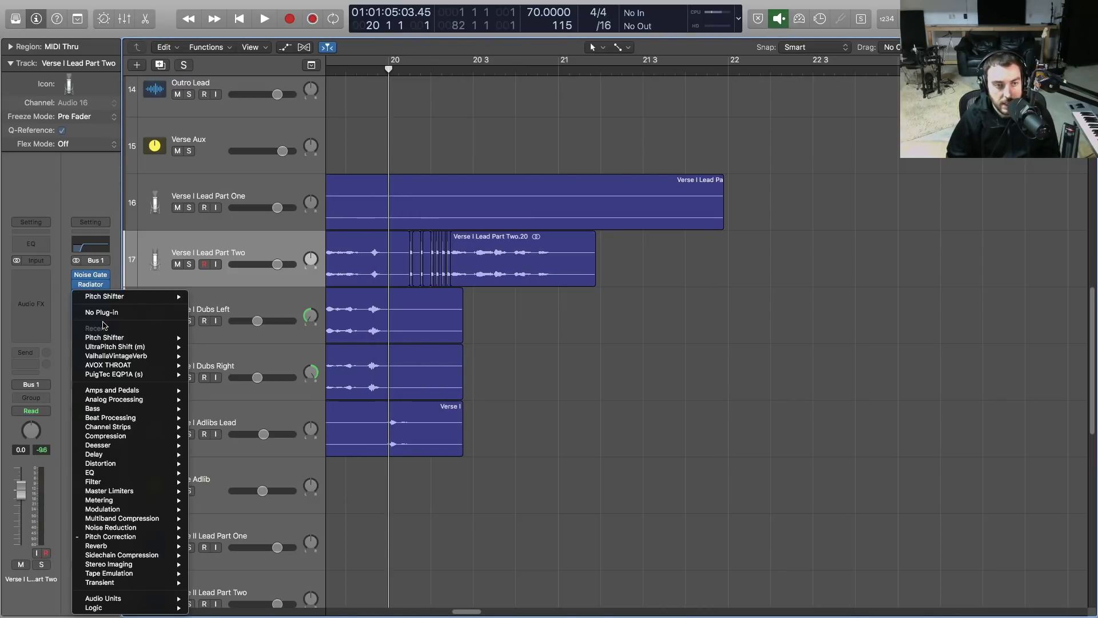
pyautogui.moveTo(134, 349)
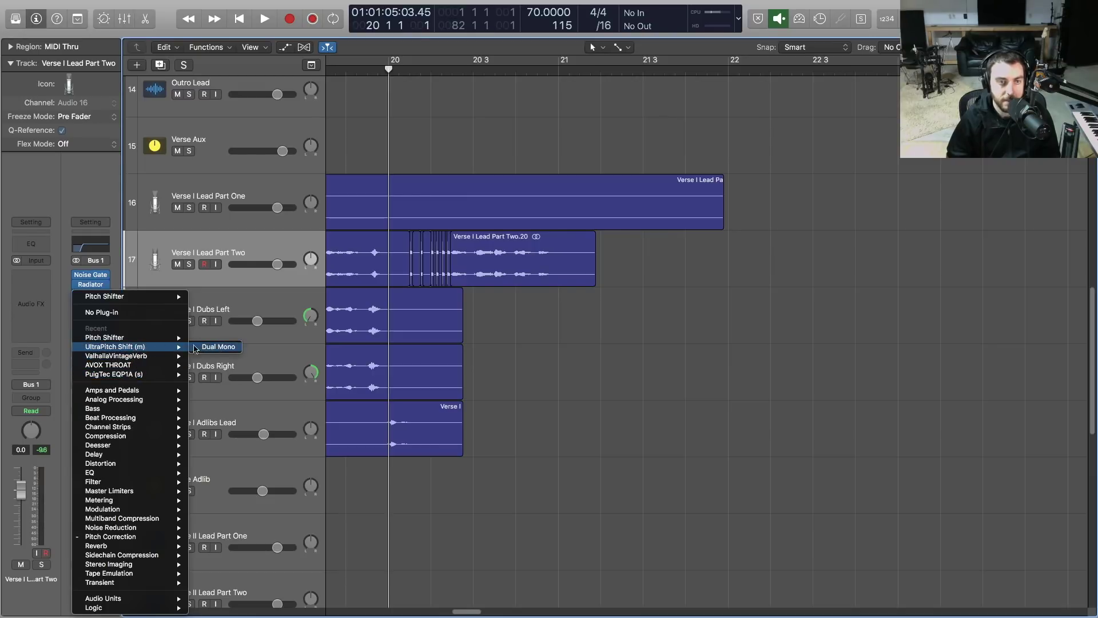
pyautogui.click(196, 347)
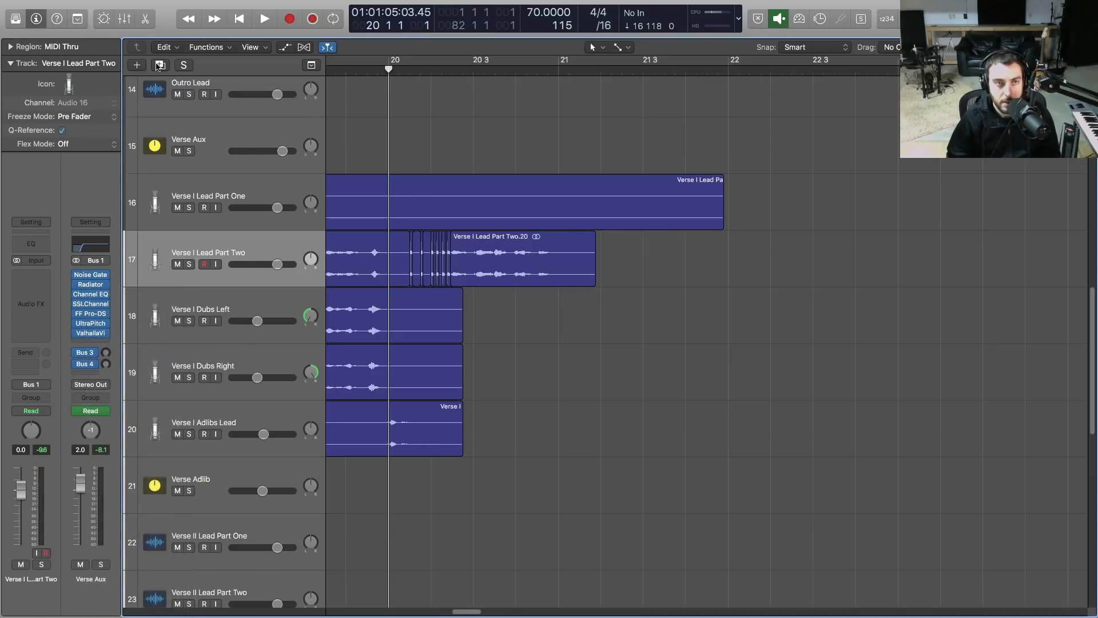
pyautogui.click(98, 323)
pyautogui.moveTo(177, 44); pyautogui.dragTo(668, 159)
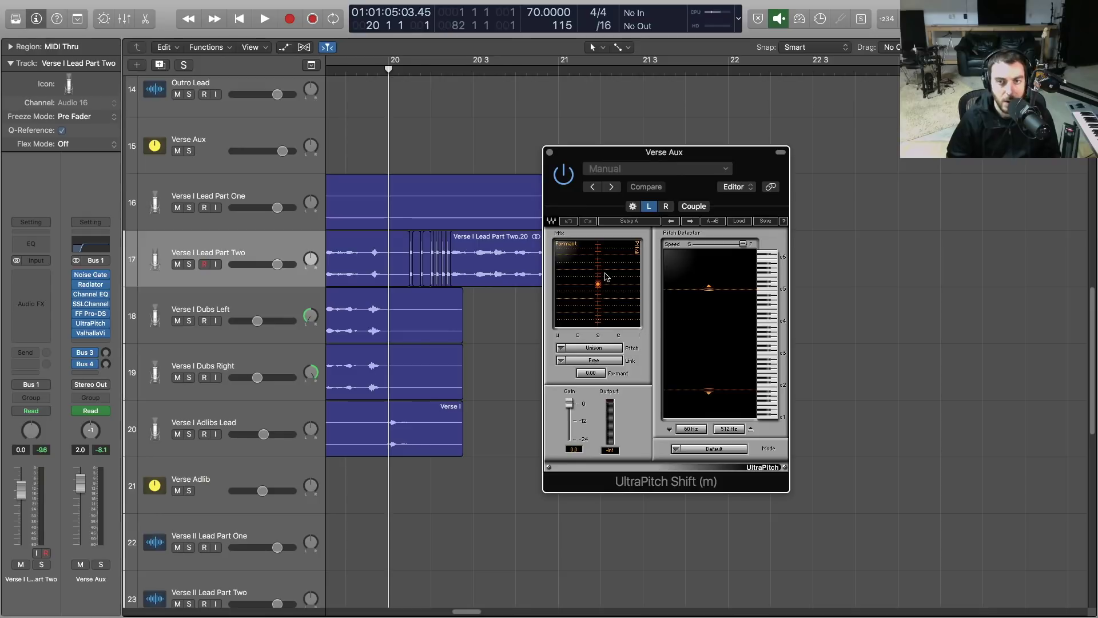
# Step: Lower UltraPitch Shift's left-channel pitch to -Tritone, -35 with formant 0.10 and audition the last phrase
pyautogui.moveTo(598, 284); pyautogui.dragTo(596, 300)
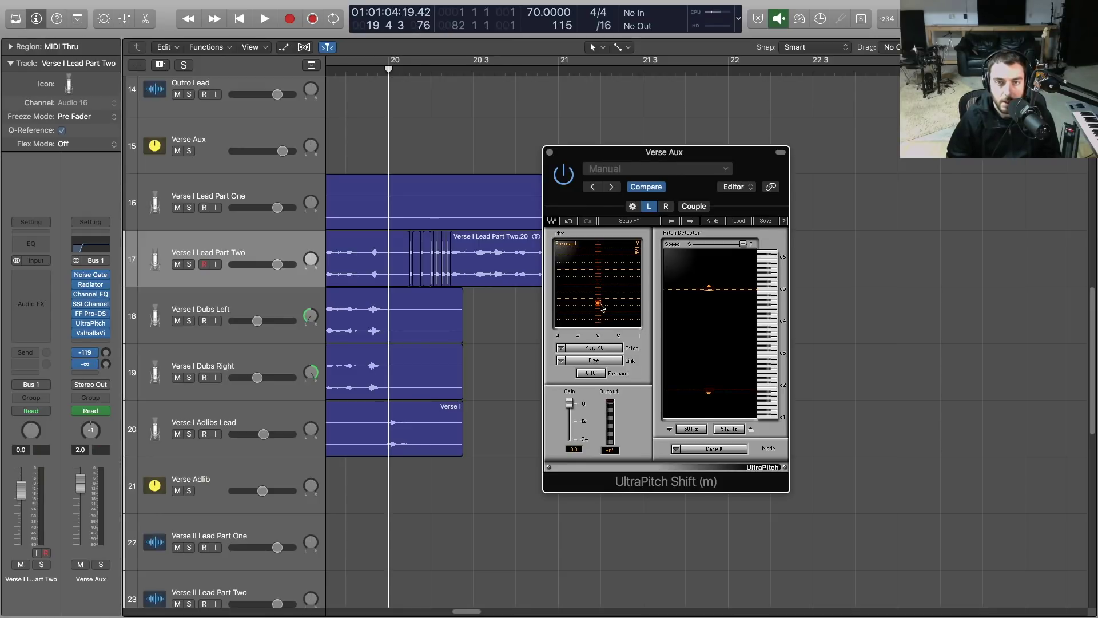
pyautogui.press('space')
pyautogui.moveTo(600, 305); pyautogui.dragTo(601, 306)
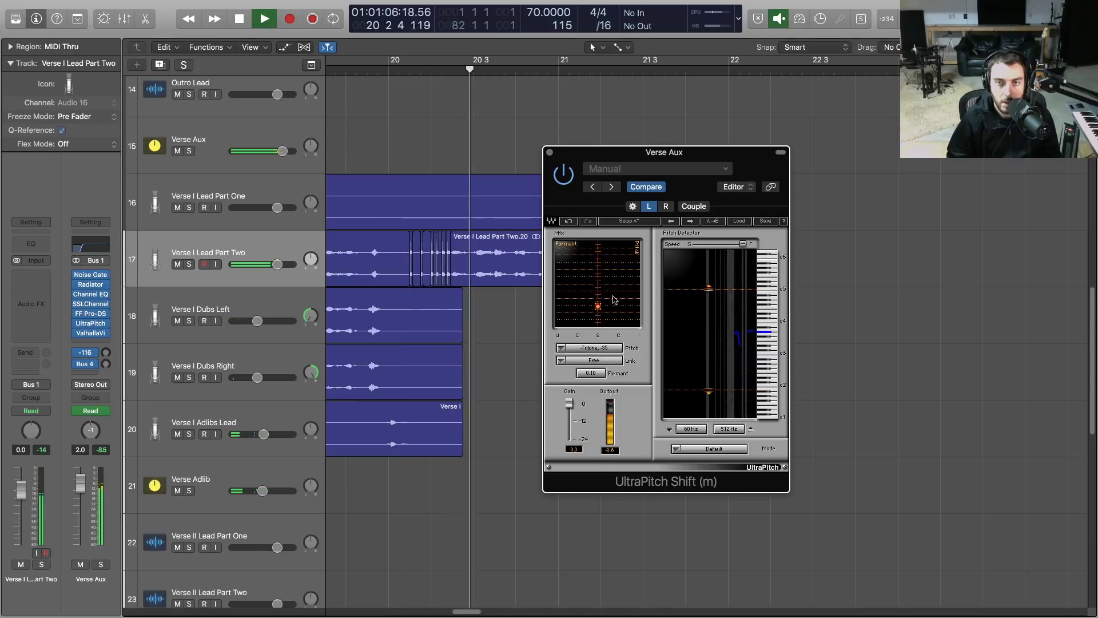
pyautogui.press('space')
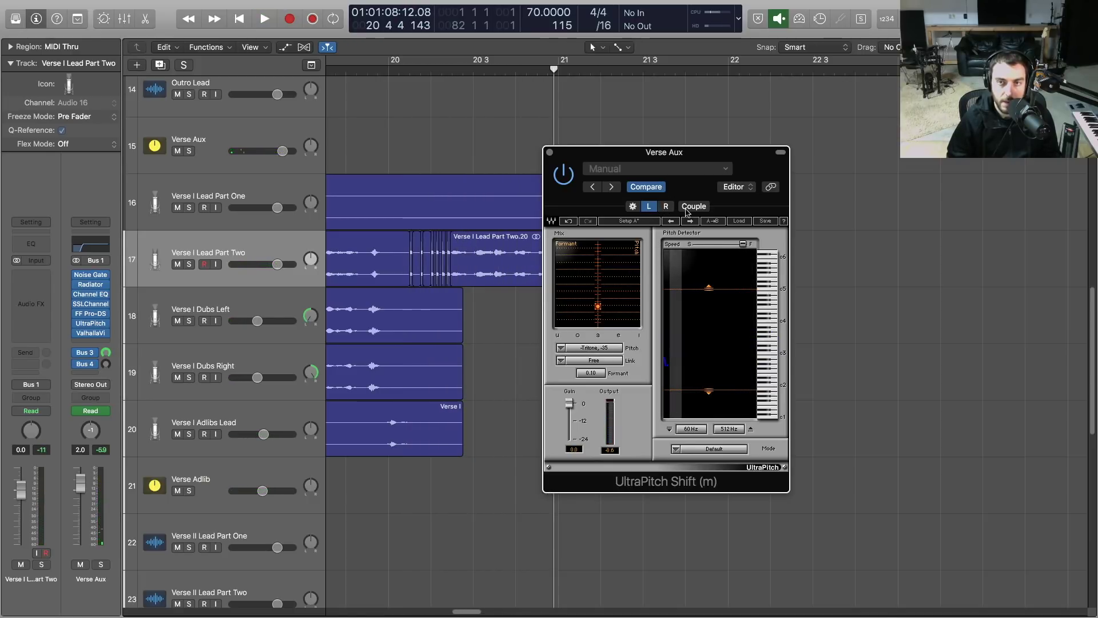
# Step: Couple UltraPitch Shift's left and right channels and return to the left channel's controls
pyautogui.click(633, 208)
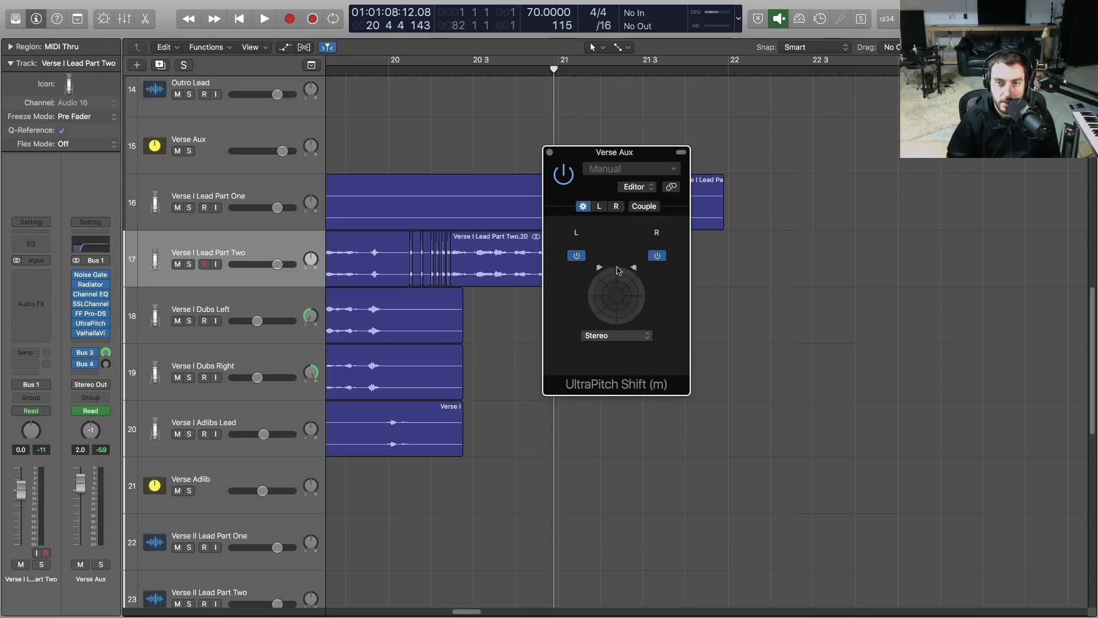
pyautogui.click(638, 208)
pyautogui.click(595, 207)
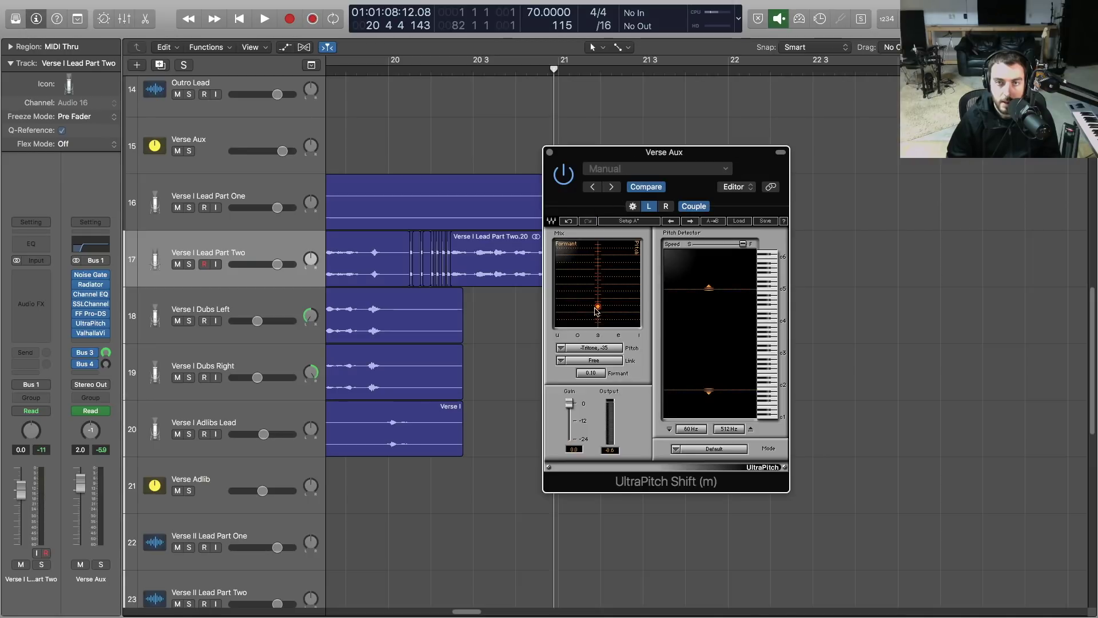
# Step: Audition the phrase with a deeper pitch, and set UltraPitch Shift's pitch near -4th with the formant at about -6.74
pyautogui.press('space')
pyautogui.moveTo(596, 314); pyautogui.dragTo(598, 316)
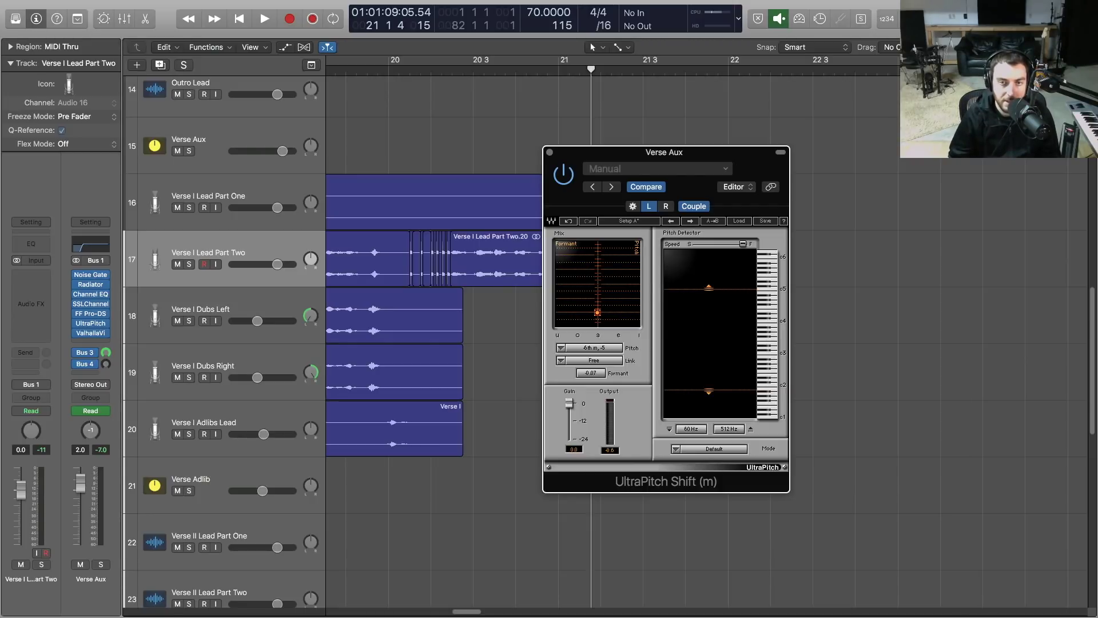
pyautogui.moveTo(592, 309); pyautogui.dragTo(587, 306)
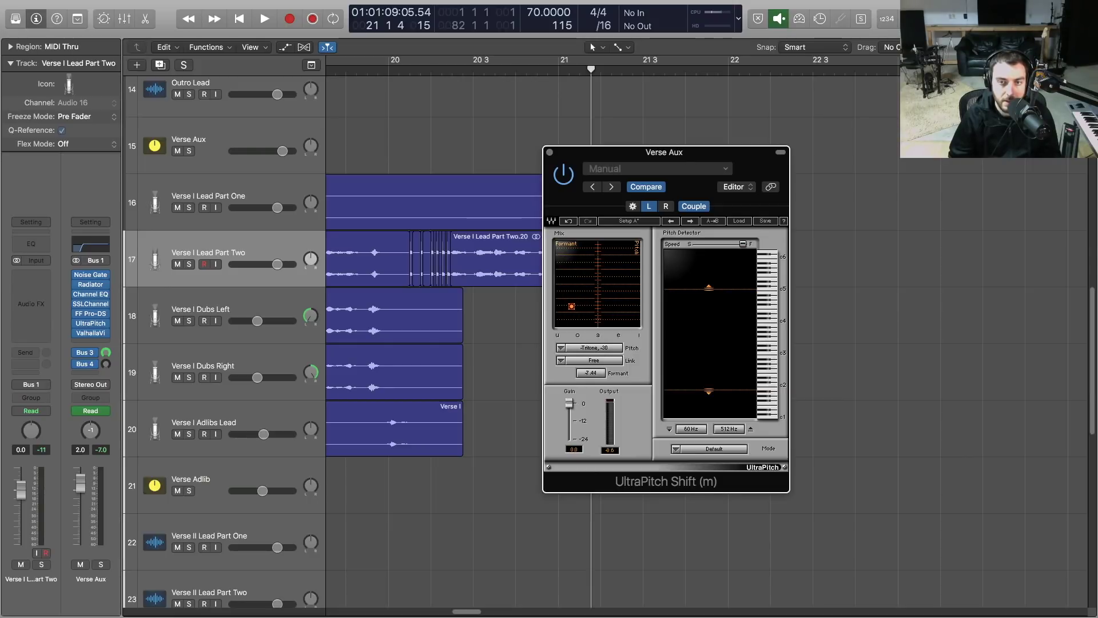
pyautogui.moveTo(569, 310); pyautogui.dragTo(572, 307)
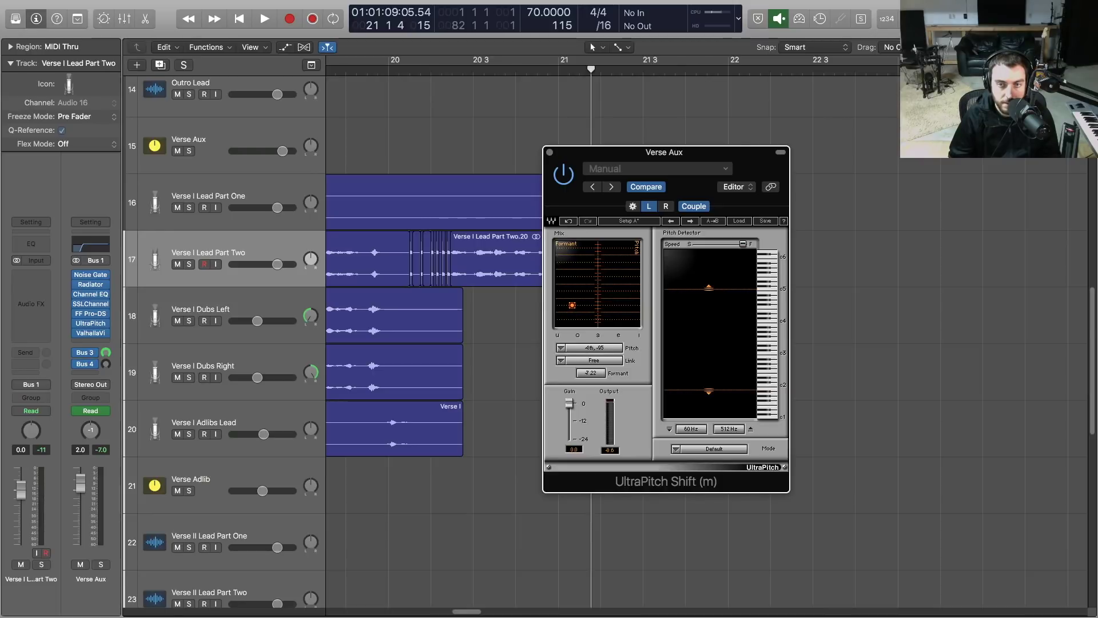
pyautogui.moveTo(574, 304); pyautogui.dragTo(574, 306)
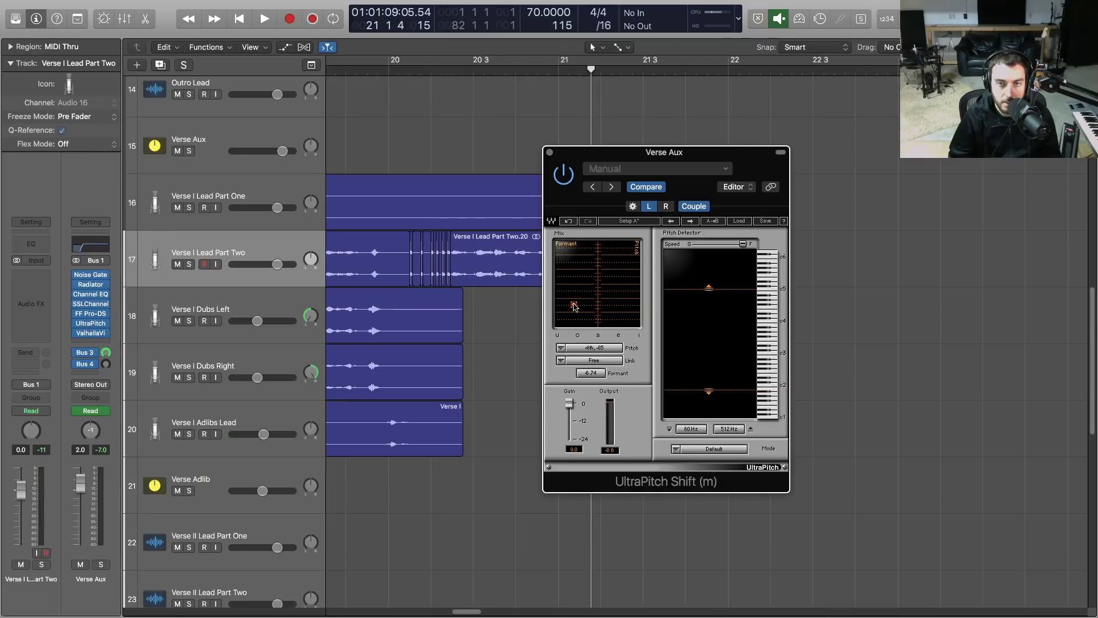
# Step: Narrow UltraPitch Shift's Pitch Detector range to 95–262 Hz while auditioning the phrase
pyautogui.press('space')
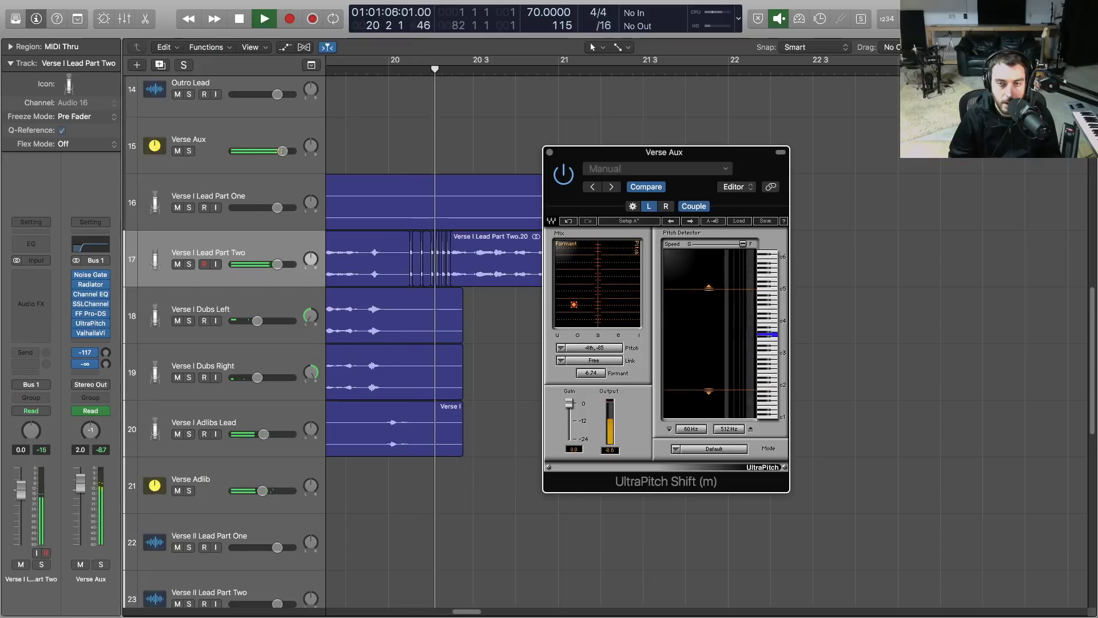
pyautogui.moveTo(574, 304); pyautogui.dragTo(576, 306)
pyautogui.moveTo(709, 287); pyautogui.dragTo(710, 320)
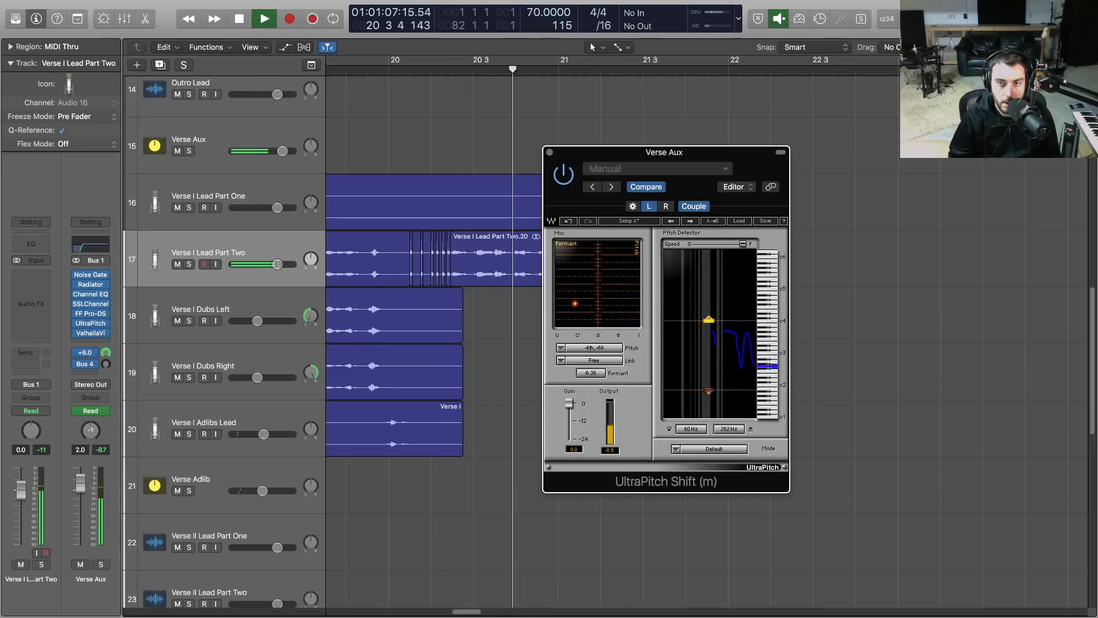
pyautogui.press('space')
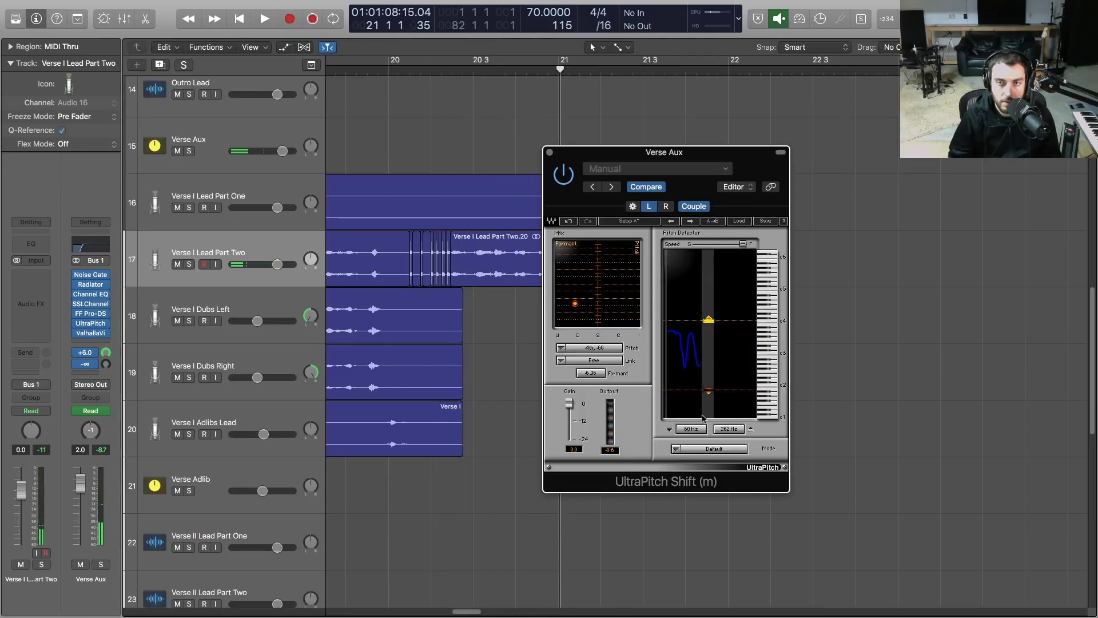
pyautogui.moveTo(708, 370); pyautogui.dragTo(709, 369)
# Step: Solo the Verse I Lead Part Two track and audition its pitched last phrase
pyautogui.press('space')
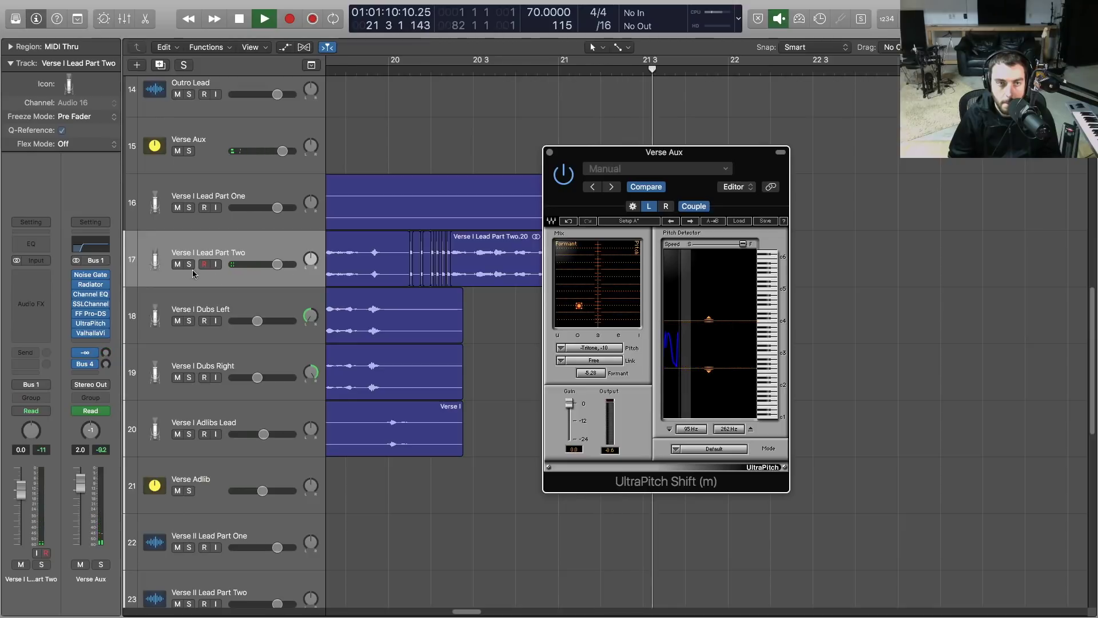
pyautogui.press('s')
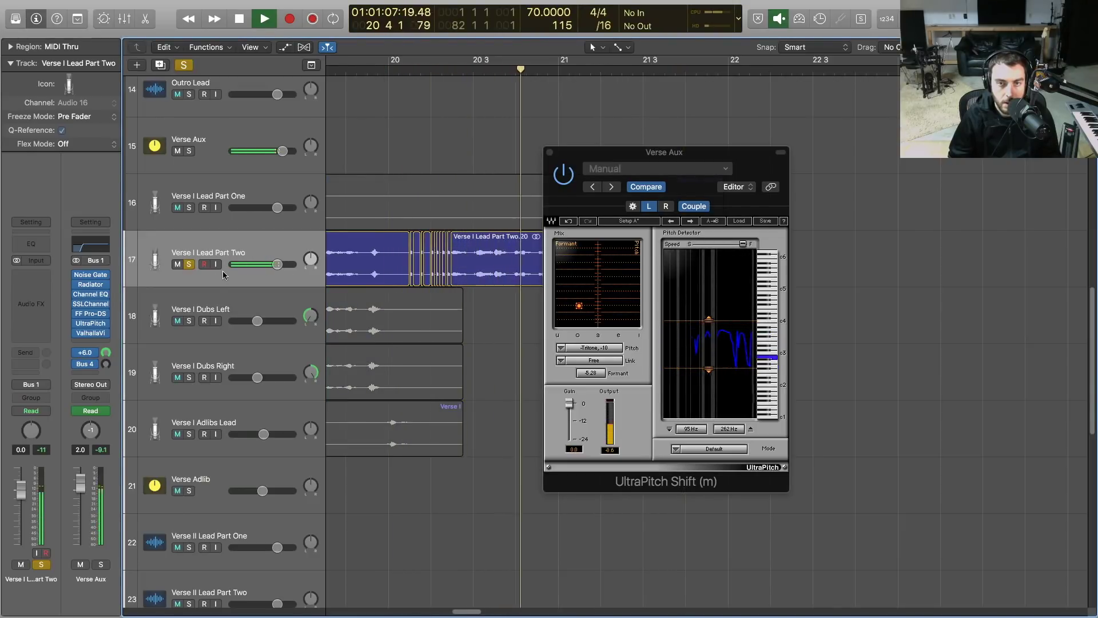
pyautogui.press('space')
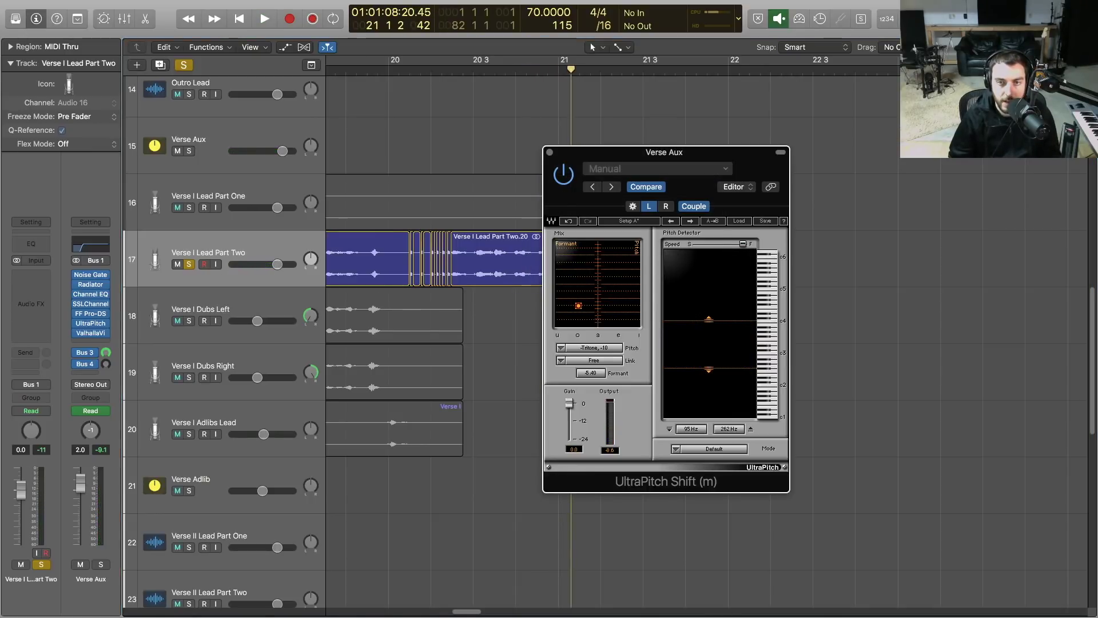
# Step: Set UltraPitch Shift's formant to -12.00 with pitch at -Tritone, -50, audition the phrase, and unsolo Verse I Lead Part Two
pyautogui.moveTo(561, 306); pyautogui.dragTo(558, 310)
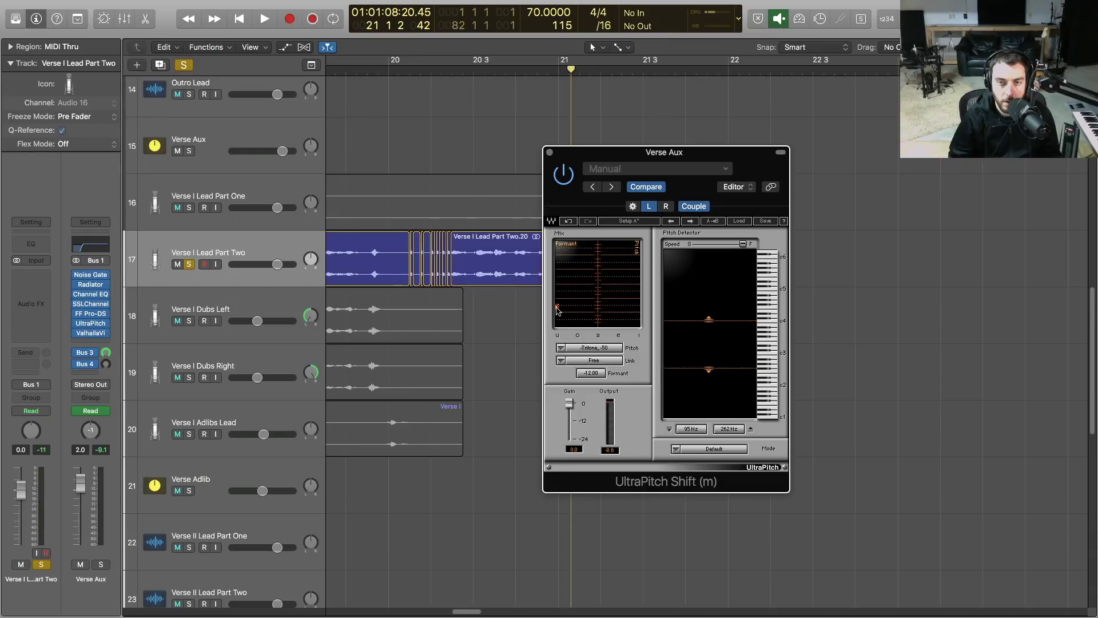
pyautogui.press('space')
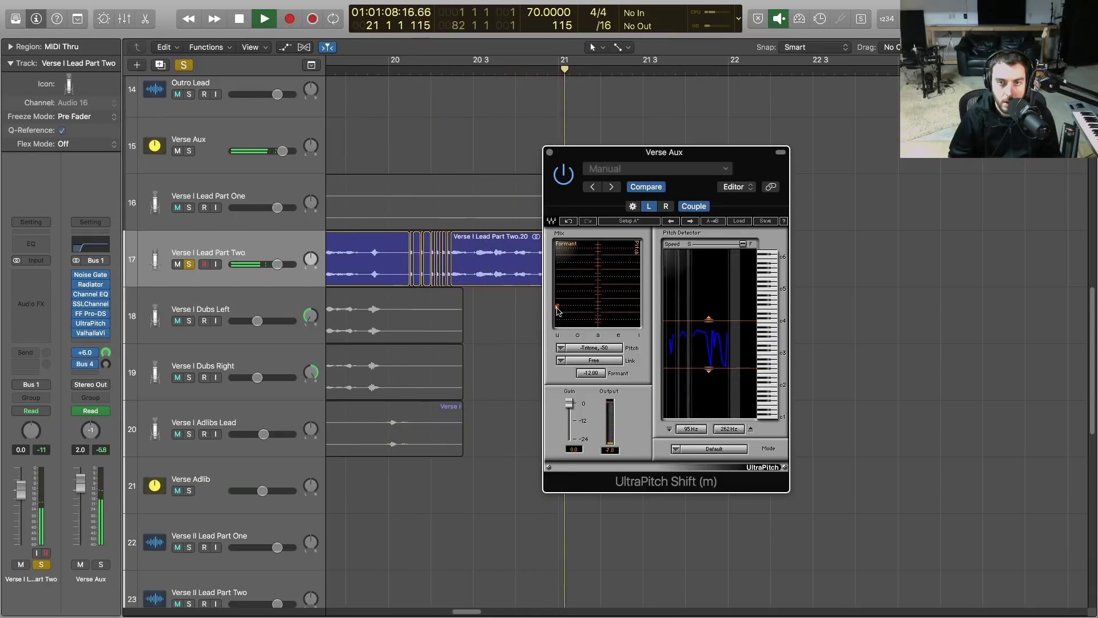
pyautogui.press('space')
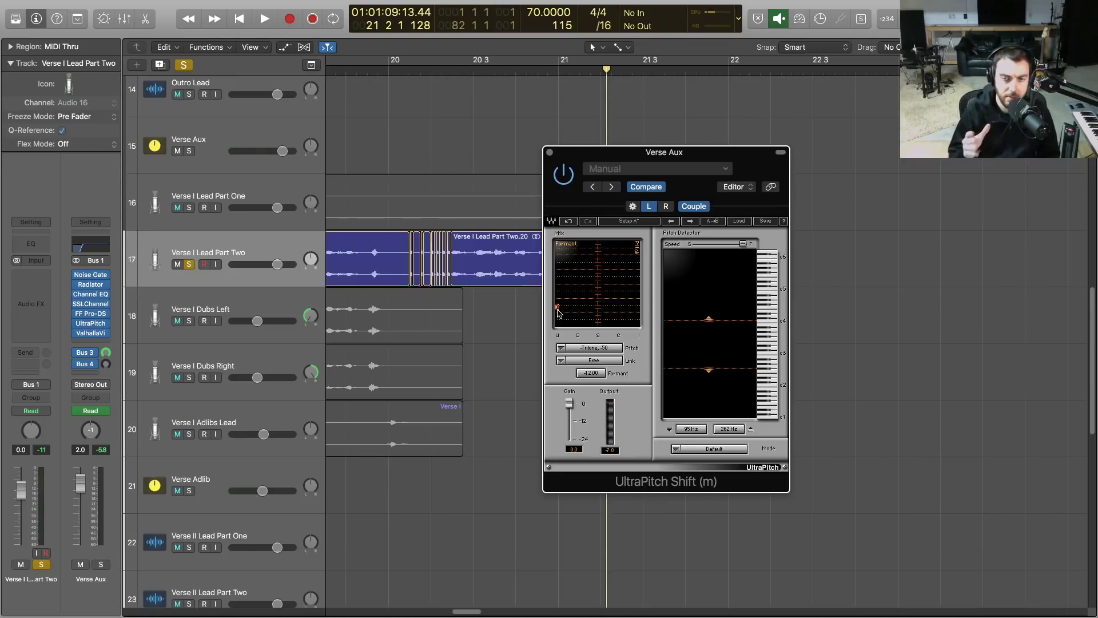
pyautogui.click(189, 269)
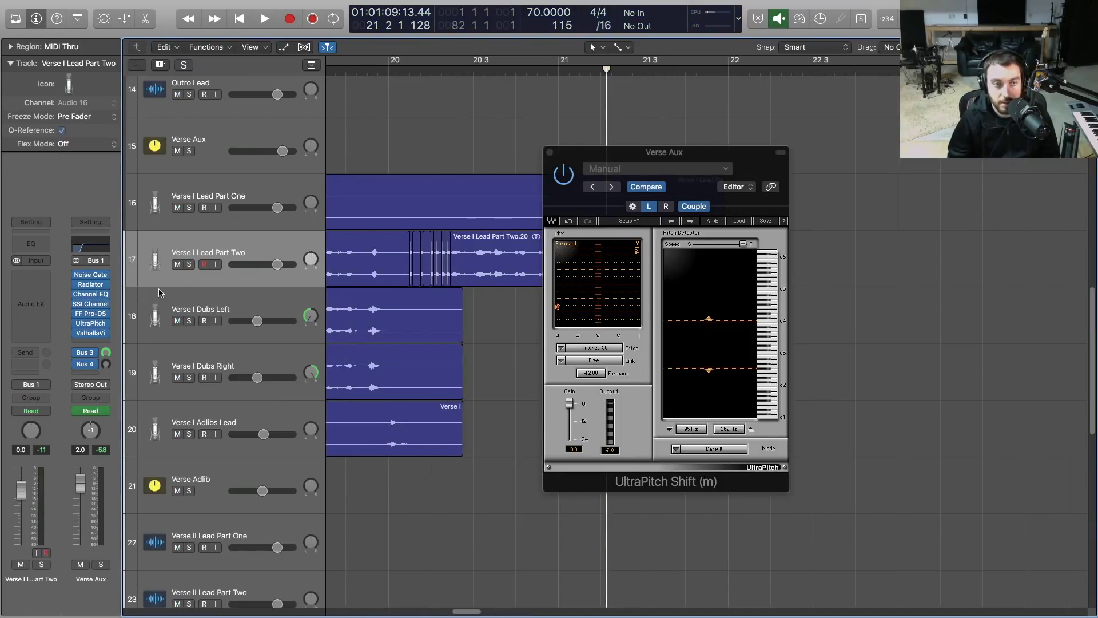
# Step: Replace UltraPitch Shift on the Verse Aux channel with AVOX THROAT in Stereo and place its window over the tracks
pyautogui.click(106, 330)
pyautogui.click(105, 327)
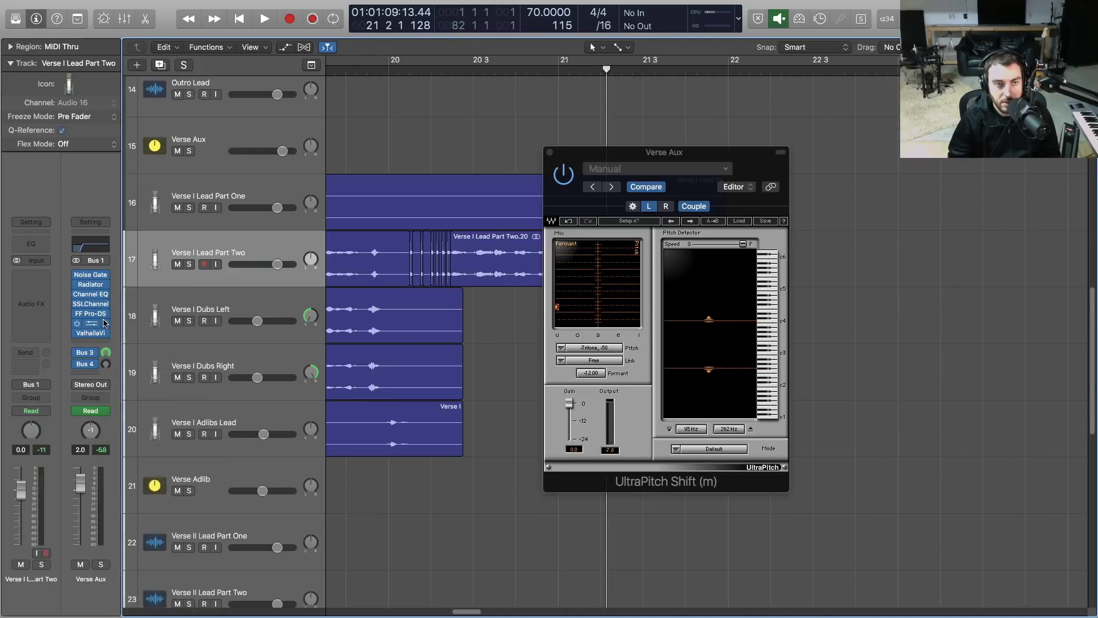
pyautogui.click(106, 324)
pyautogui.moveTo(113, 340)
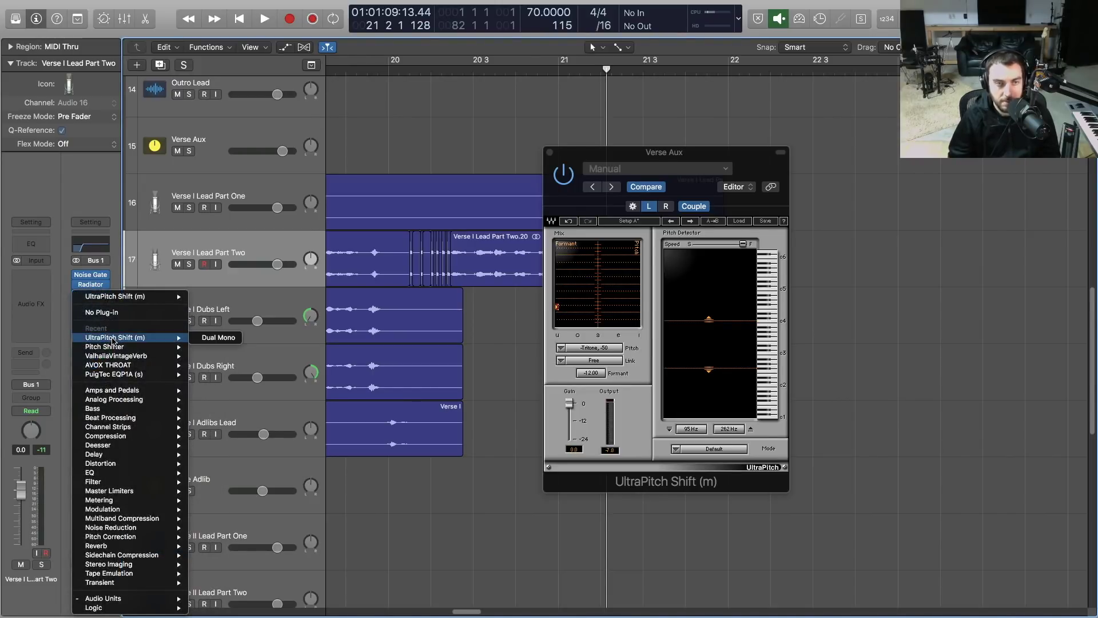
pyautogui.moveTo(115, 368)
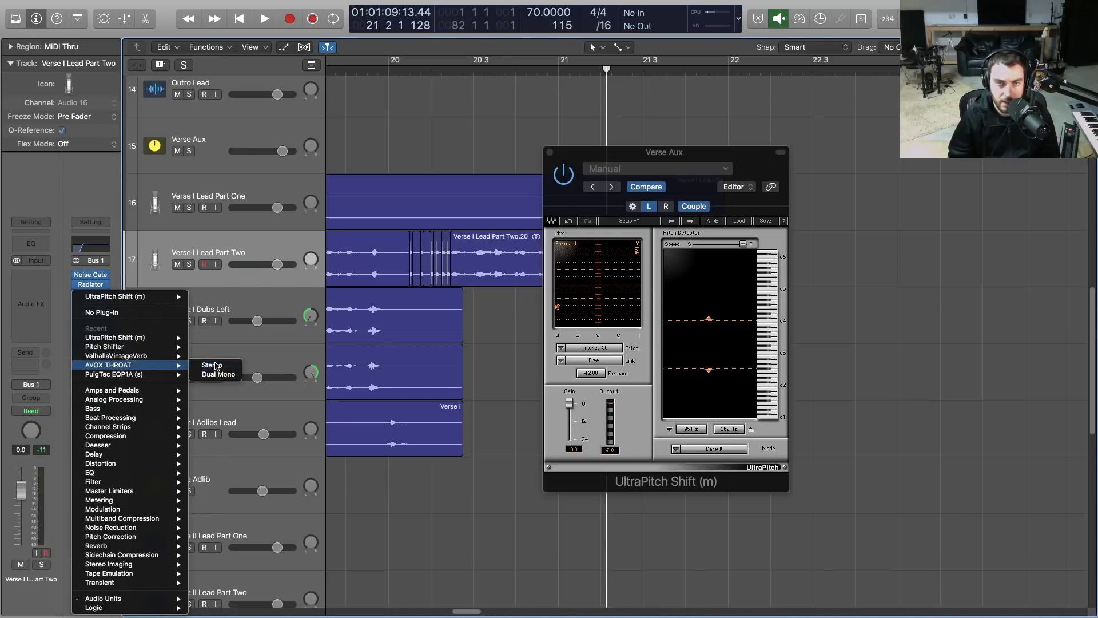
pyautogui.click(212, 365)
pyautogui.moveTo(664, 156); pyautogui.dragTo(585, 128)
pyautogui.moveTo(499, 119)
pyautogui.mouseDown()
pyautogui.moveTo(430, 109)
pyautogui.moveTo(528, 109)
pyautogui.moveTo(510, 111)
pyautogui.mouseUp()
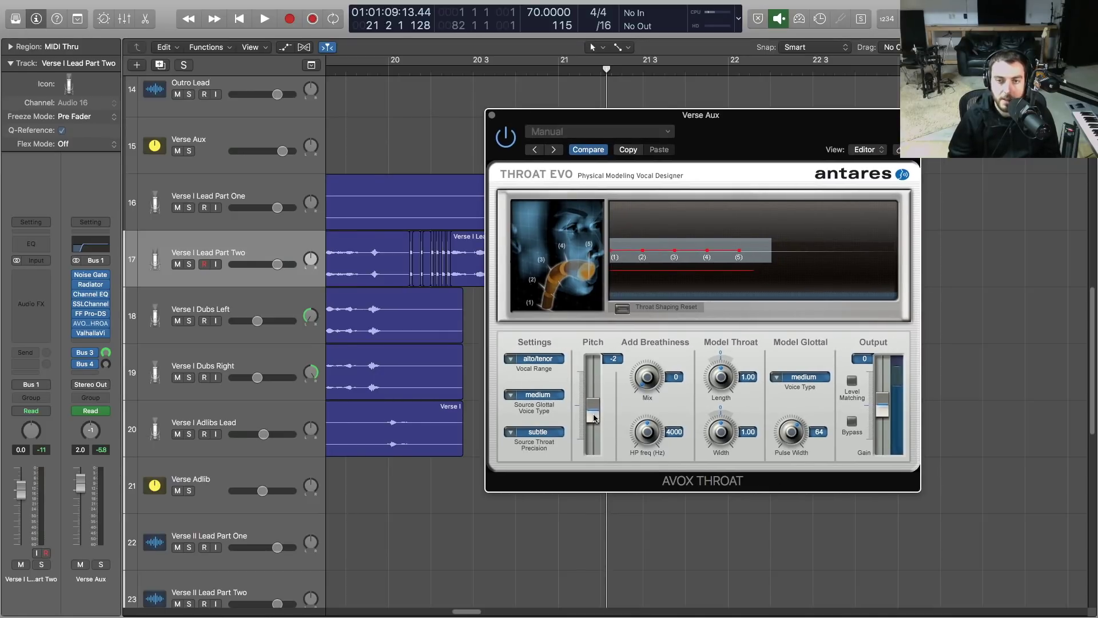
# Step: Lower AVOX THROAT's Pitch to -7 while auditioning the last phrase
pyautogui.press('space')
pyautogui.moveTo(595, 418); pyautogui.dragTo(596, 431)
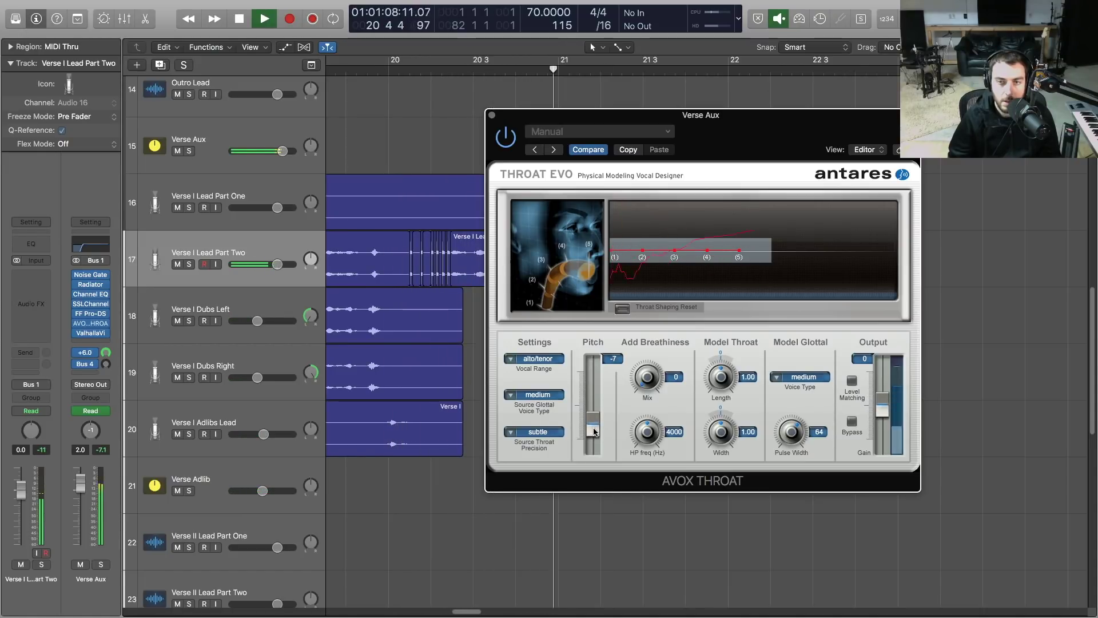
pyautogui.press('space')
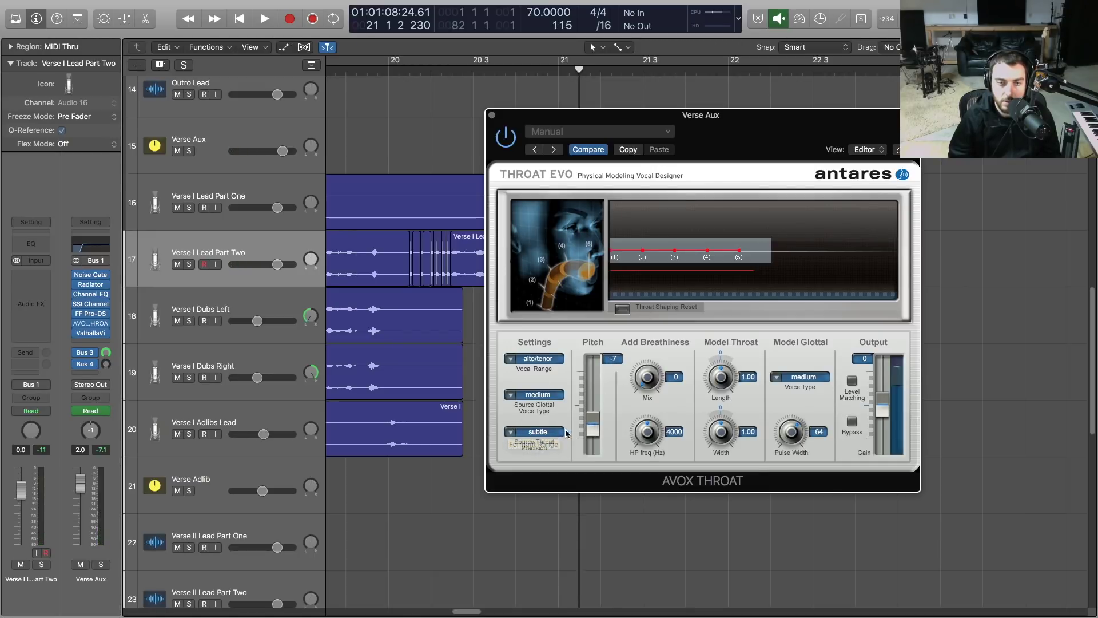
# Step: Set AVOX THROAT's Source Throat Precision to extreme and reposition the window clear of the webcam view
pyautogui.click(506, 437)
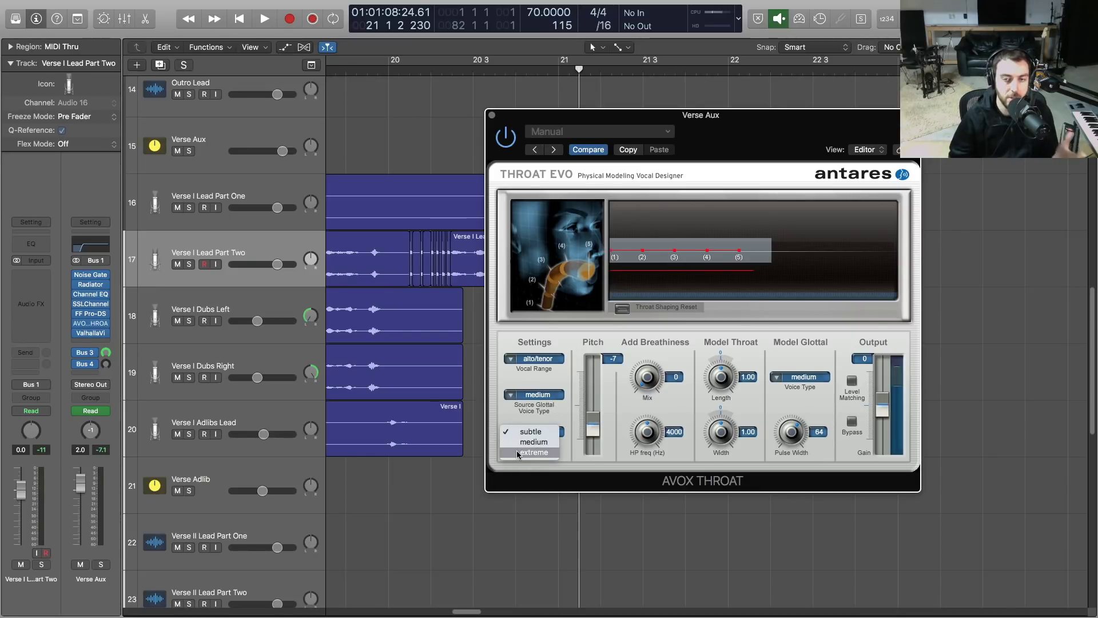
pyautogui.click(518, 452)
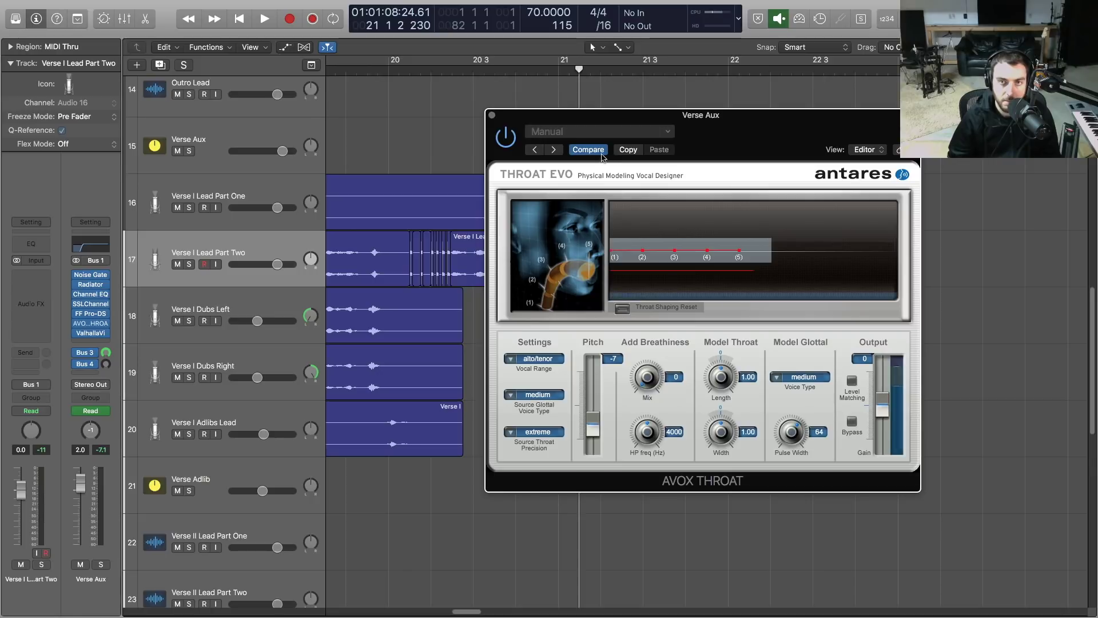
pyautogui.moveTo(640, 121); pyautogui.dragTo(550, 97)
pyautogui.moveTo(619, 88); pyautogui.dragTo(626, 94)
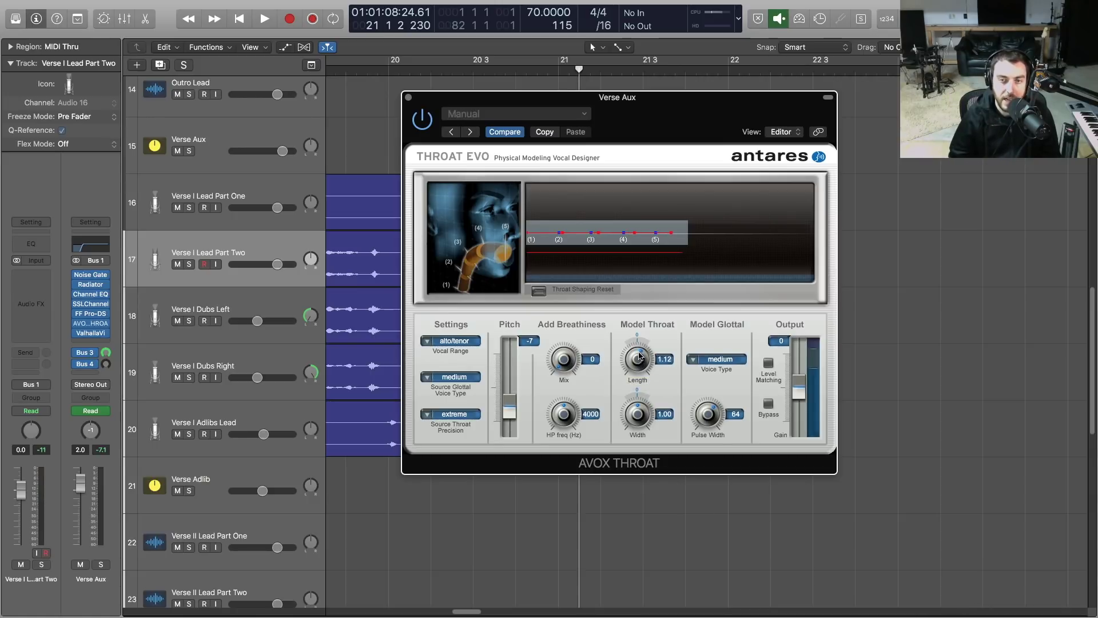
# Step: Raise AVOX THROAT's Model Throat Length to 1.39 while auditioning the last phrase
pyautogui.moveTo(641, 345); pyautogui.dragTo(642, 340)
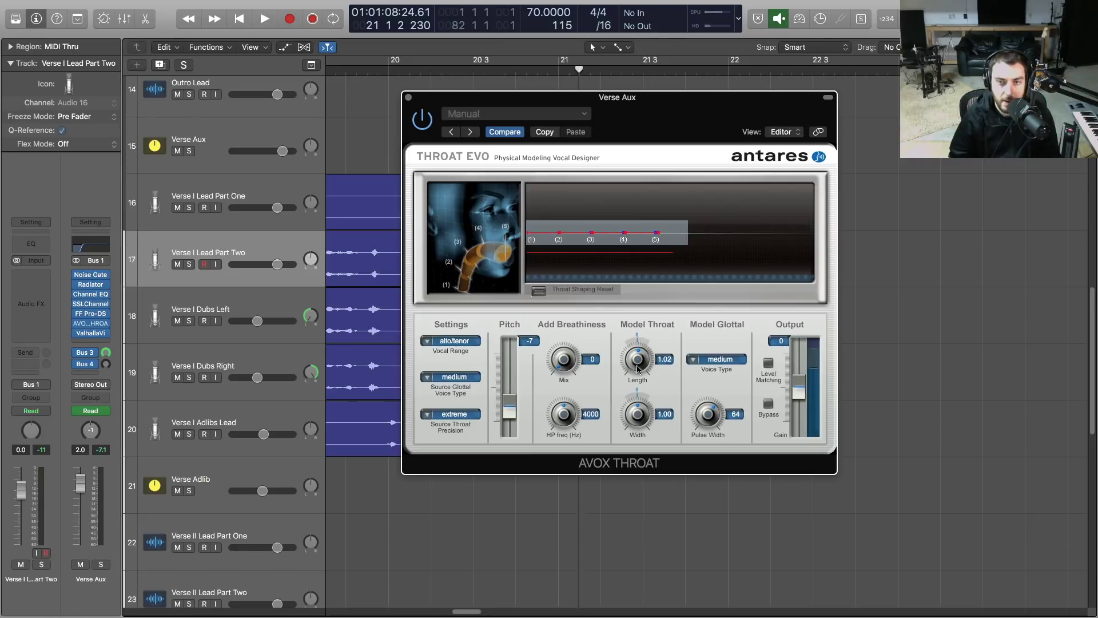
pyautogui.press('space')
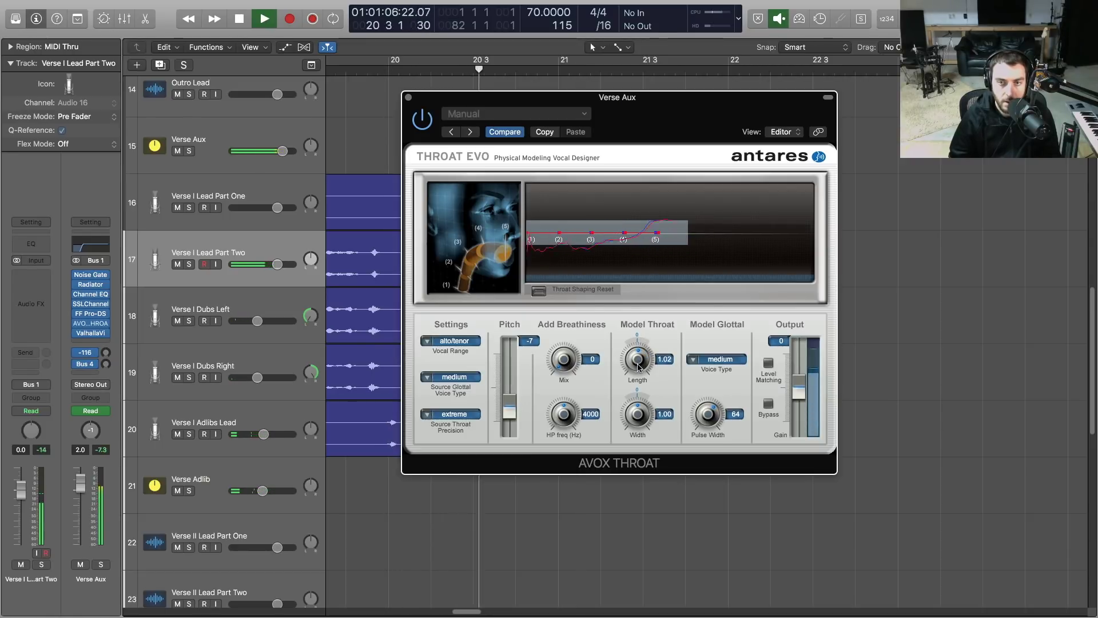
pyautogui.press('space')
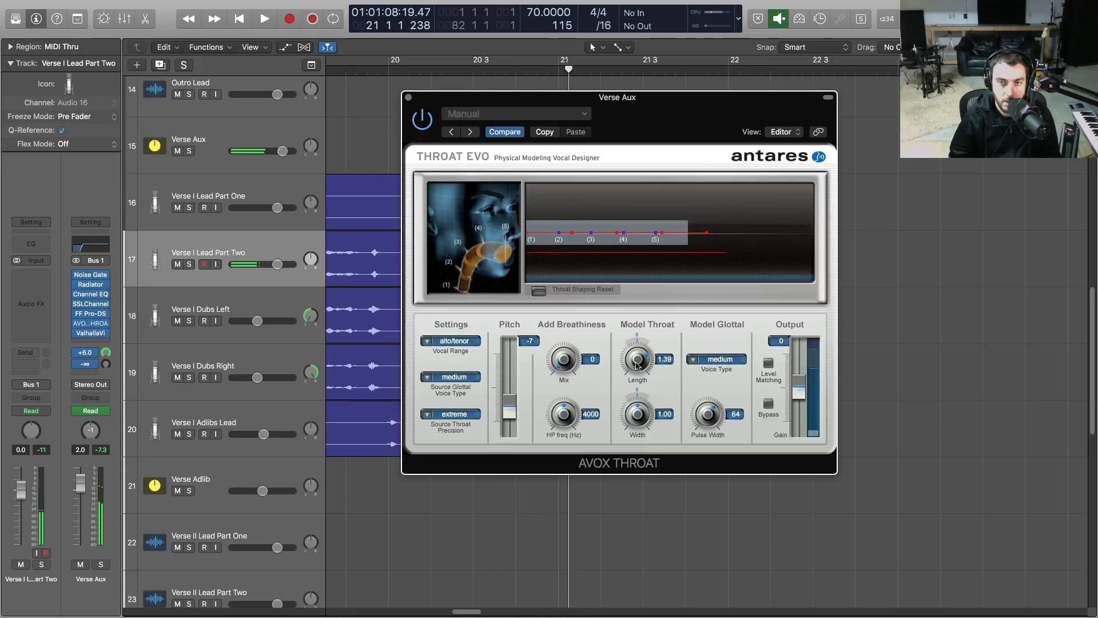
# Step: Raise AVOX THROAT's Model Throat Length to 1.64 while auditioning the last phrase, and set Vocal Range to baritone/bass
pyautogui.press('space')
pyautogui.moveTo(638, 362); pyautogui.dragTo(635, 366)
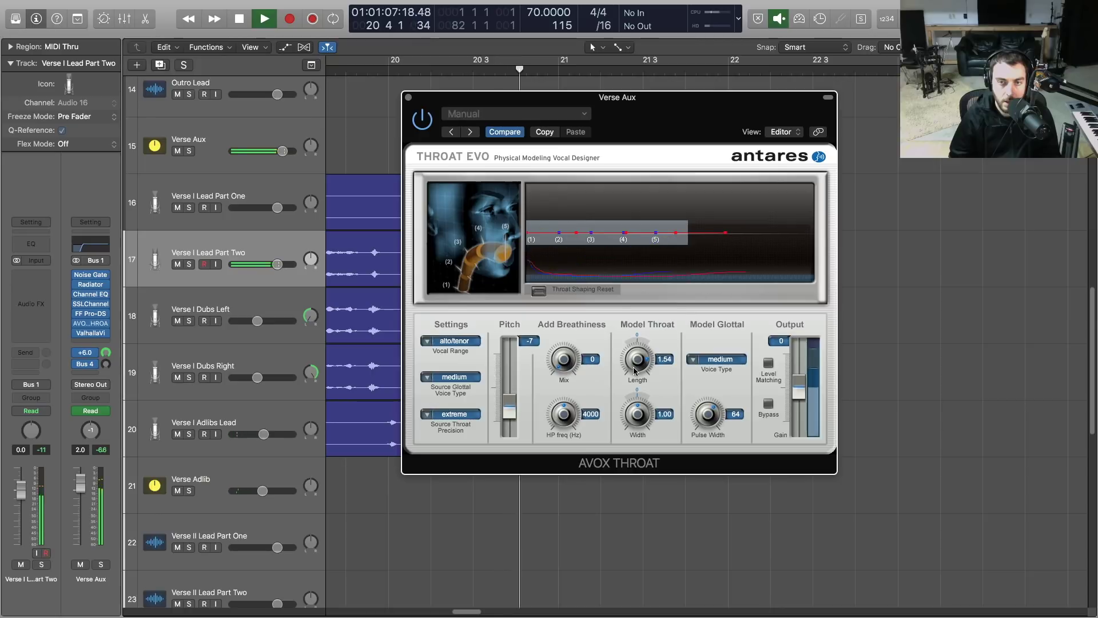
pyautogui.press('space')
pyautogui.press('space')
pyautogui.click(452, 341)
pyautogui.click(452, 351)
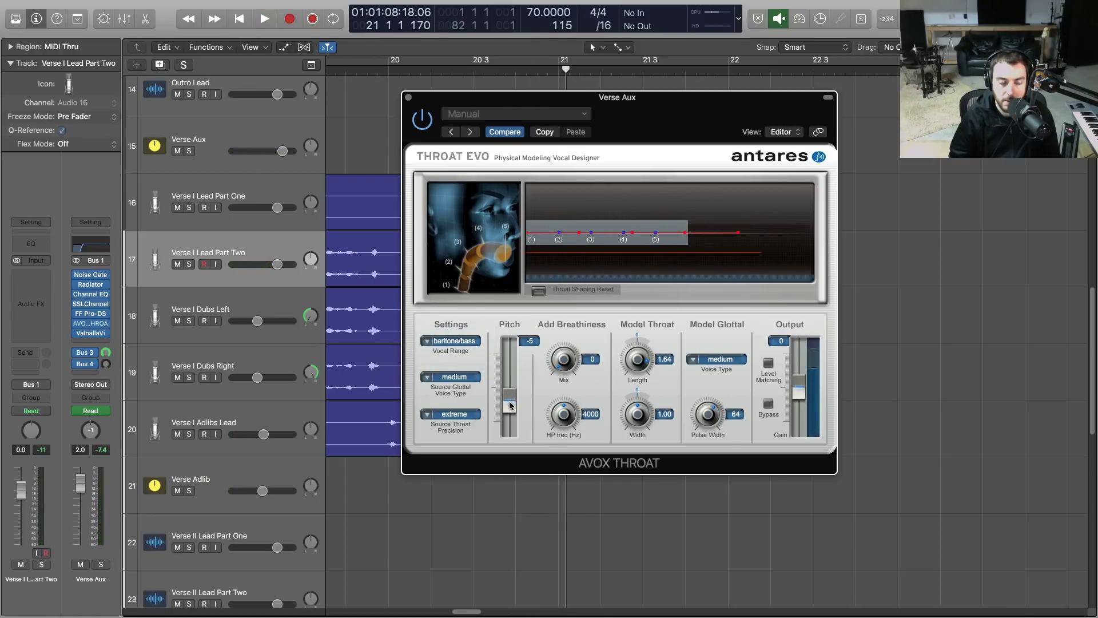
# Step: Fine-tune AVOX THROAT to Model Throat Length 1.60 and Pitch -6 while auditioning the last phrase
pyautogui.press('space')
pyautogui.moveTo(629, 372); pyautogui.dragTo(626, 373)
pyautogui.moveTo(508, 407); pyautogui.dragTo(515, 412)
pyautogui.press('space')
# Step: Raise AVOX THROAT's Model Throat Width to 1.06 during playback and close the plug-in window
pyautogui.press('space')
pyautogui.moveTo(640, 422); pyautogui.dragTo(641, 420)
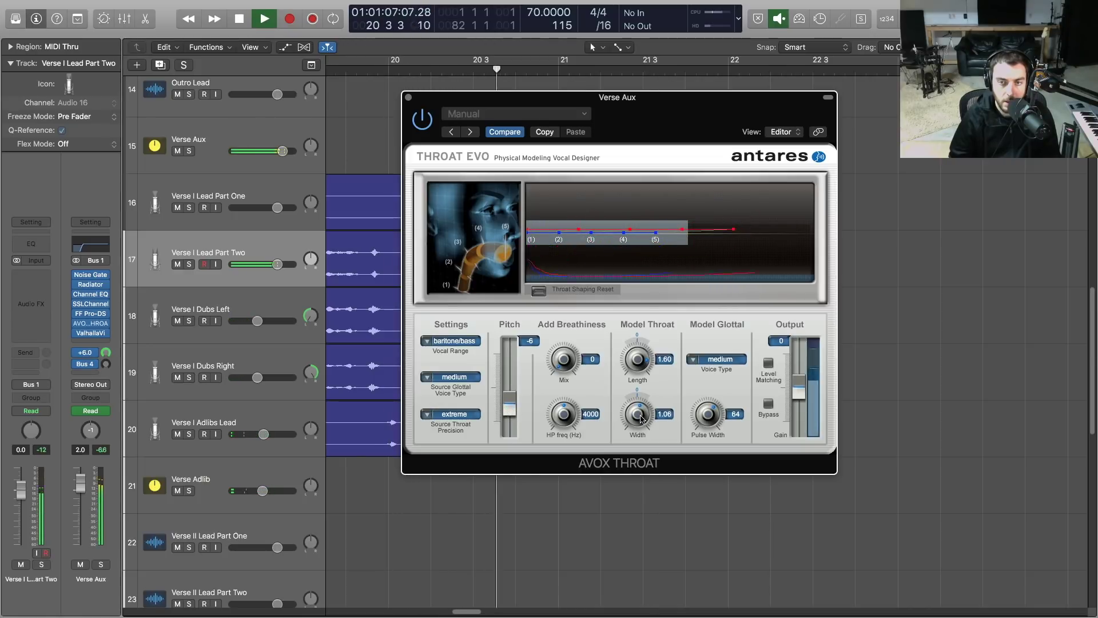
pyautogui.press('space')
pyautogui.click(409, 97)
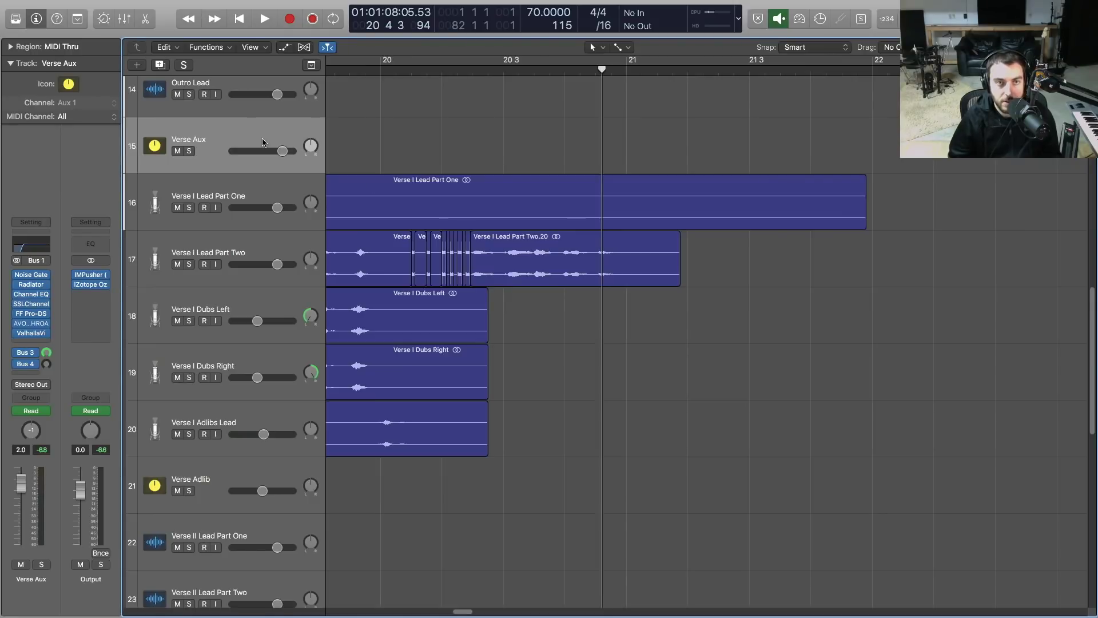
# Step: Show track automation and copy all pan automation points around the stutter on Verse I Lead Part Two
pyautogui.moveTo(412, 71); pyautogui.dragTo(387, 70)
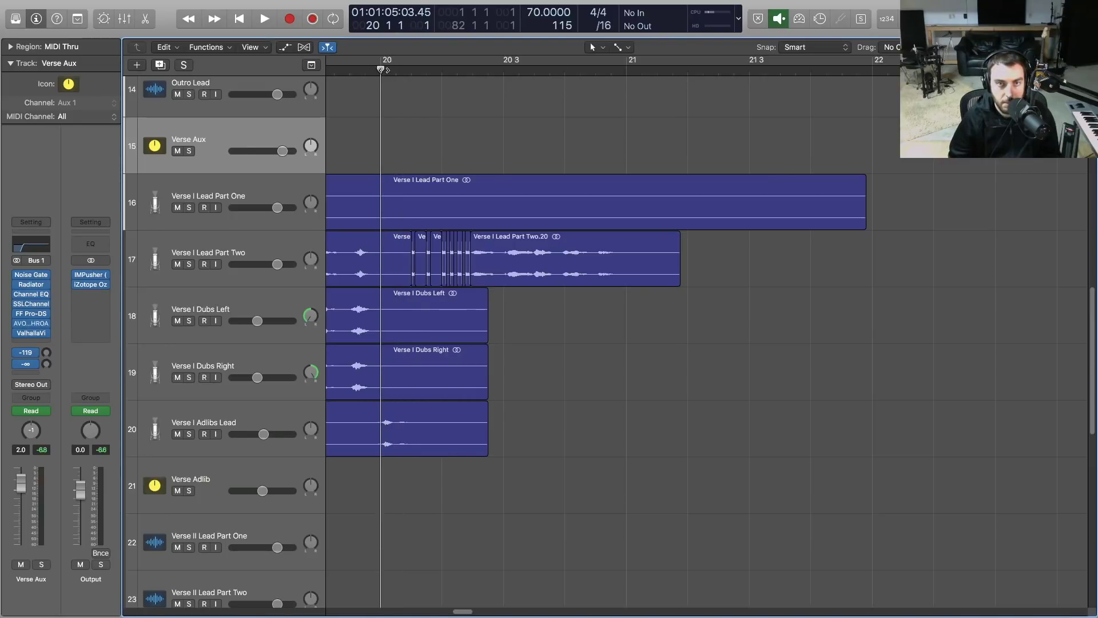
pyautogui.press('a')
pyautogui.press('super+Down')
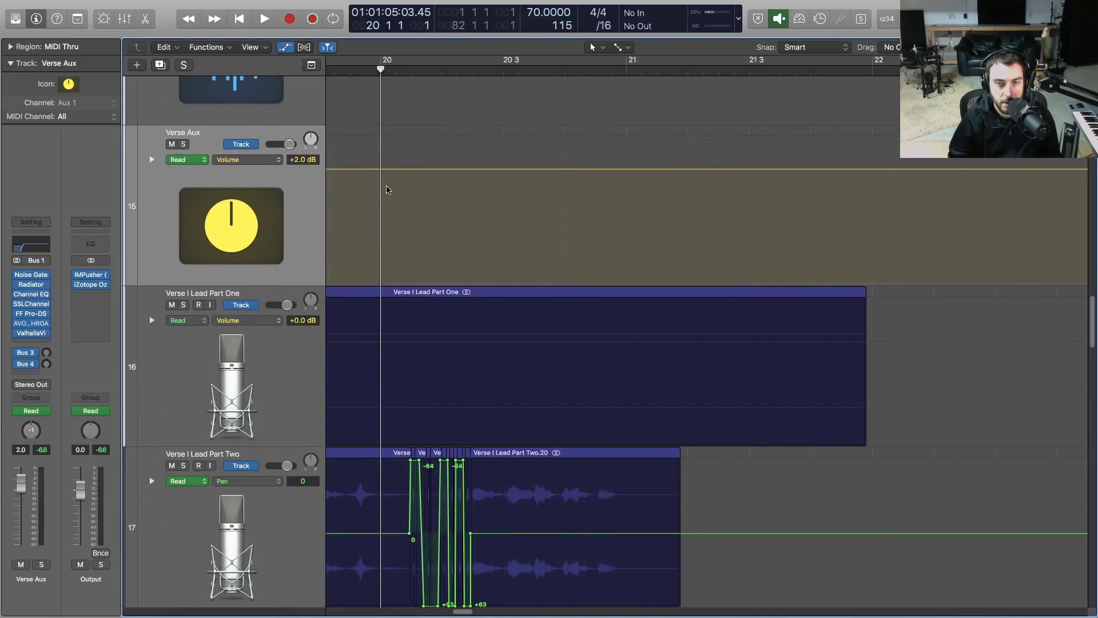
pyautogui.scroll(-3, 394, 426)
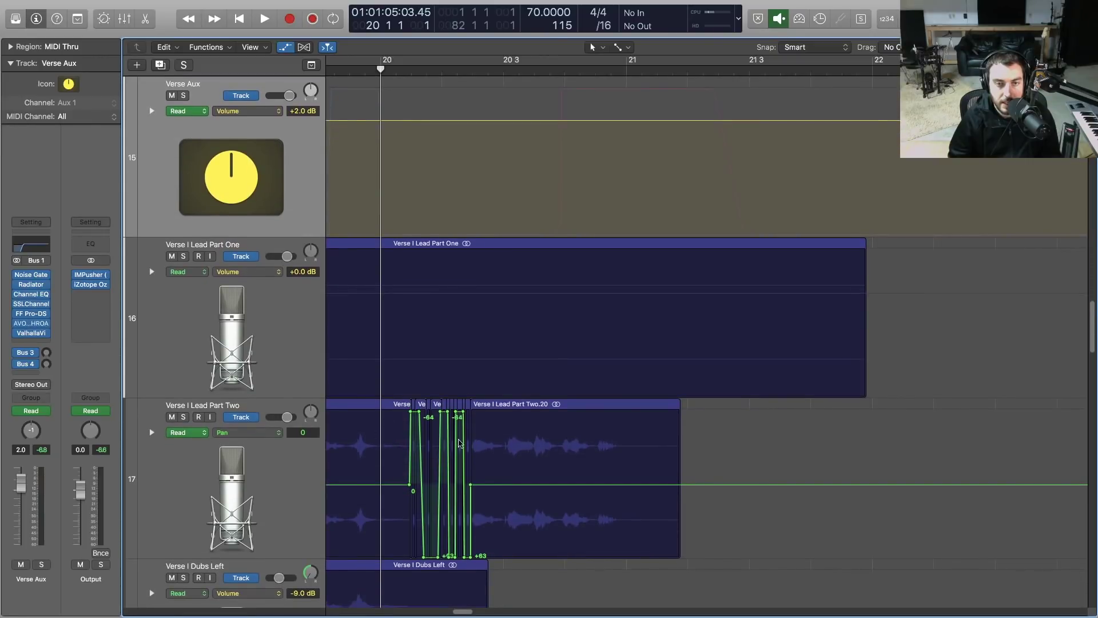
pyautogui.click(536, 531)
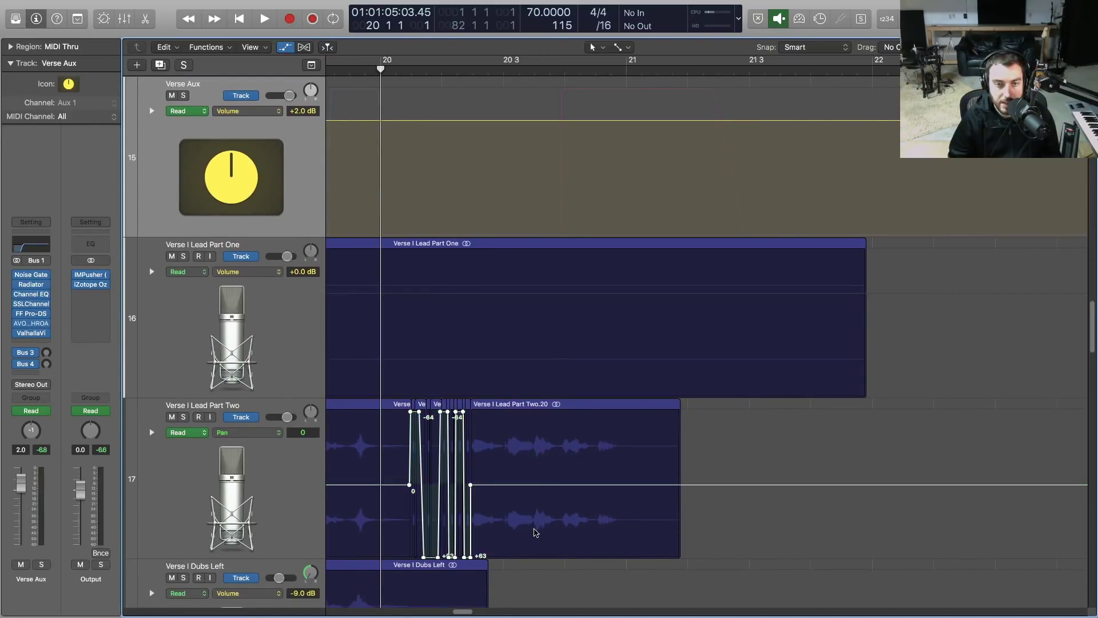
pyautogui.click(116, 6)
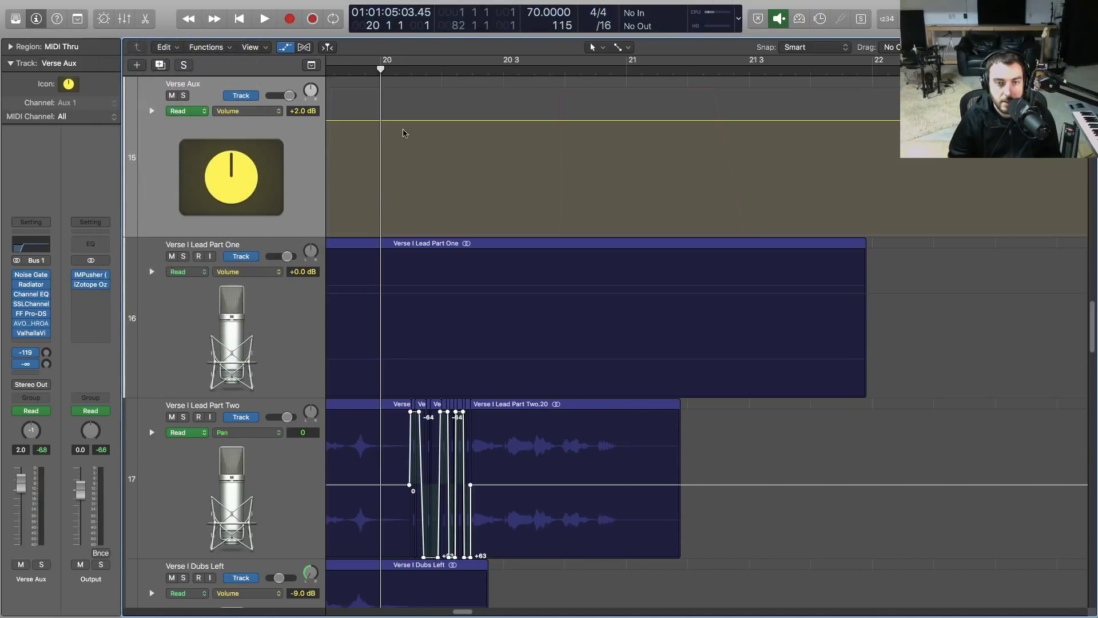
# Step: Paste the copied pan automation onto the Verse Aux track, aligned with the stutter slices on Verse I Lead Part Two
pyautogui.moveTo(380, 70)
pyautogui.mouseDown()
pyautogui.moveTo(391, 69)
pyautogui.moveTo(382, 70)
pyautogui.mouseUp()
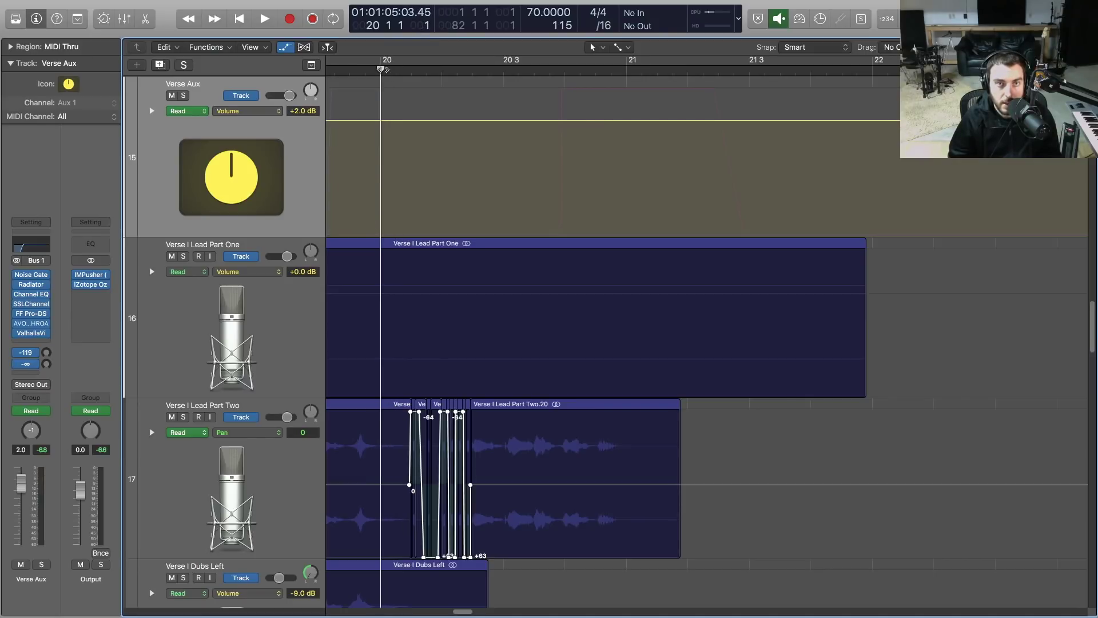
pyautogui.scroll(1, 394, 143)
pyautogui.click(304, 197)
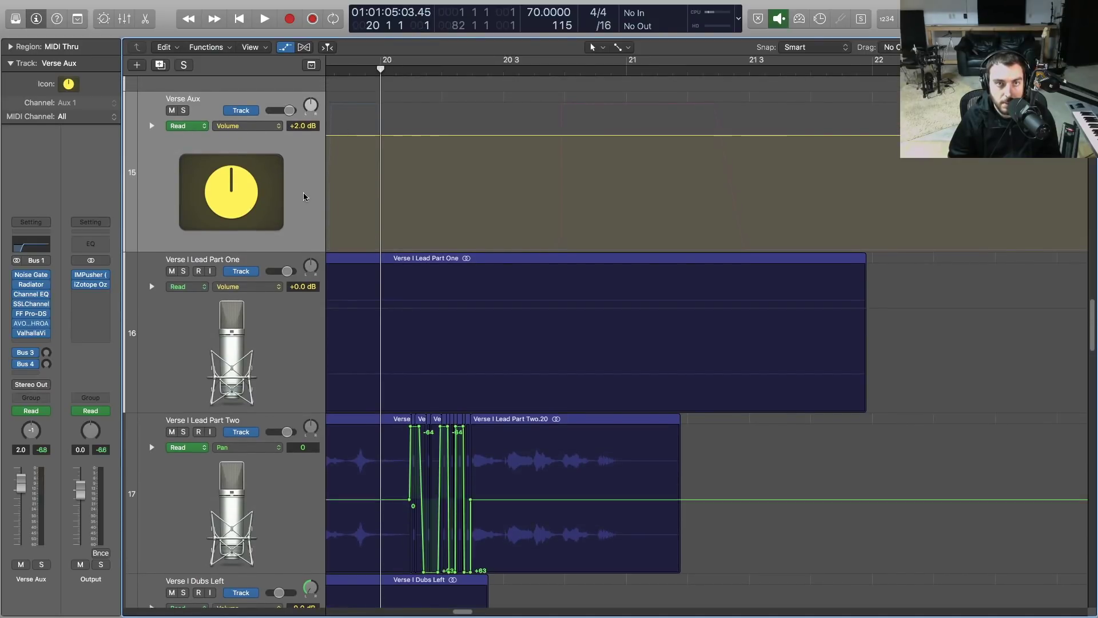
pyautogui.press('super+v')
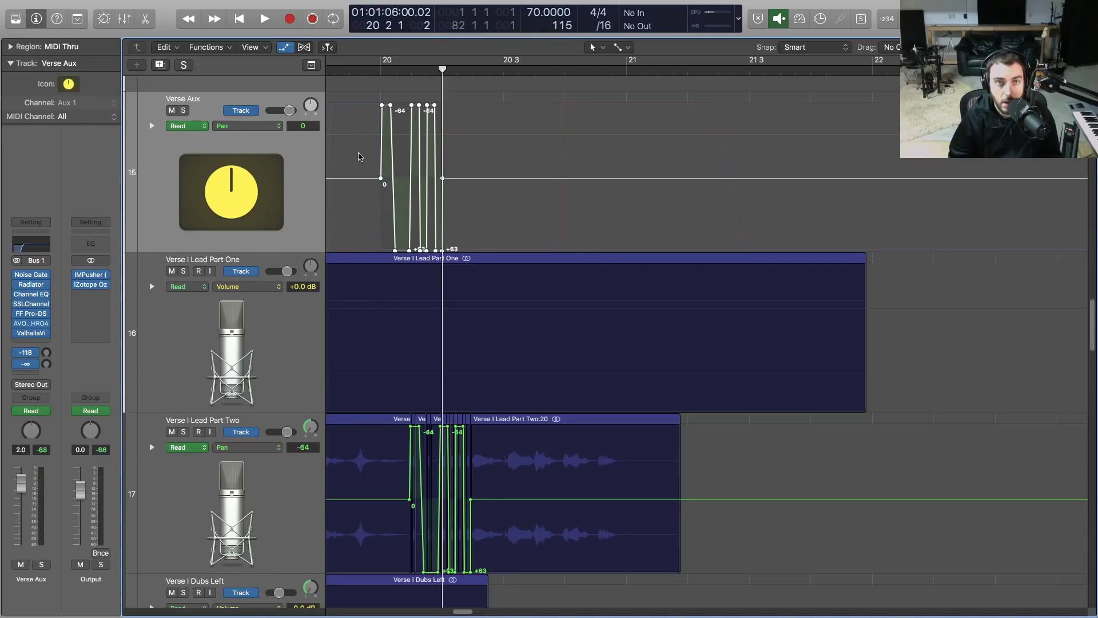
pyautogui.click(371, 215)
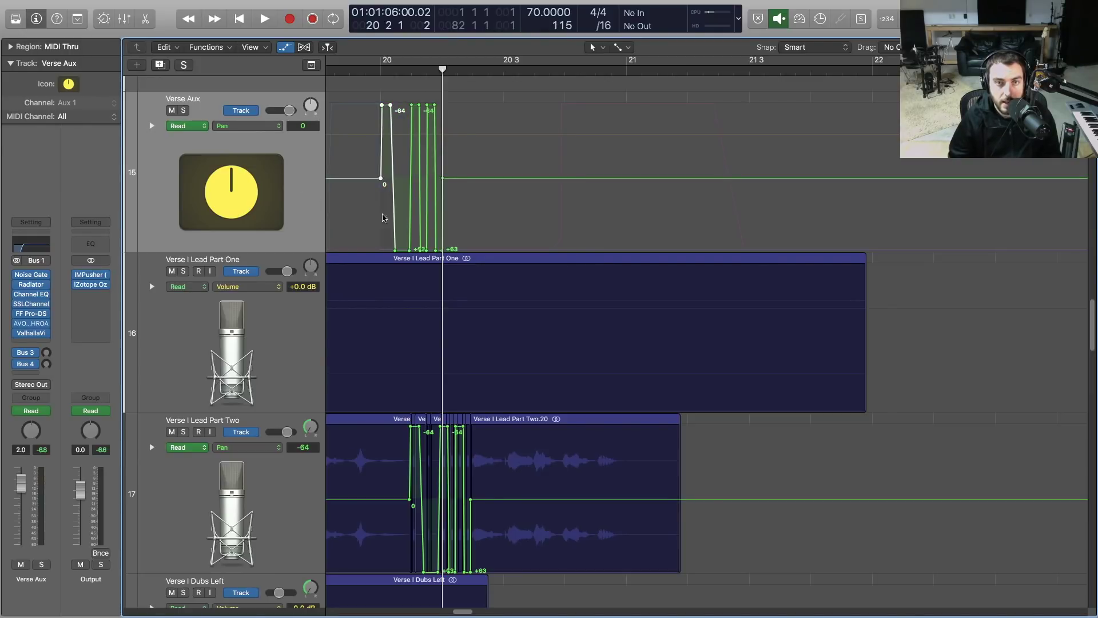
pyautogui.press('super+z')
pyautogui.click(384, 70)
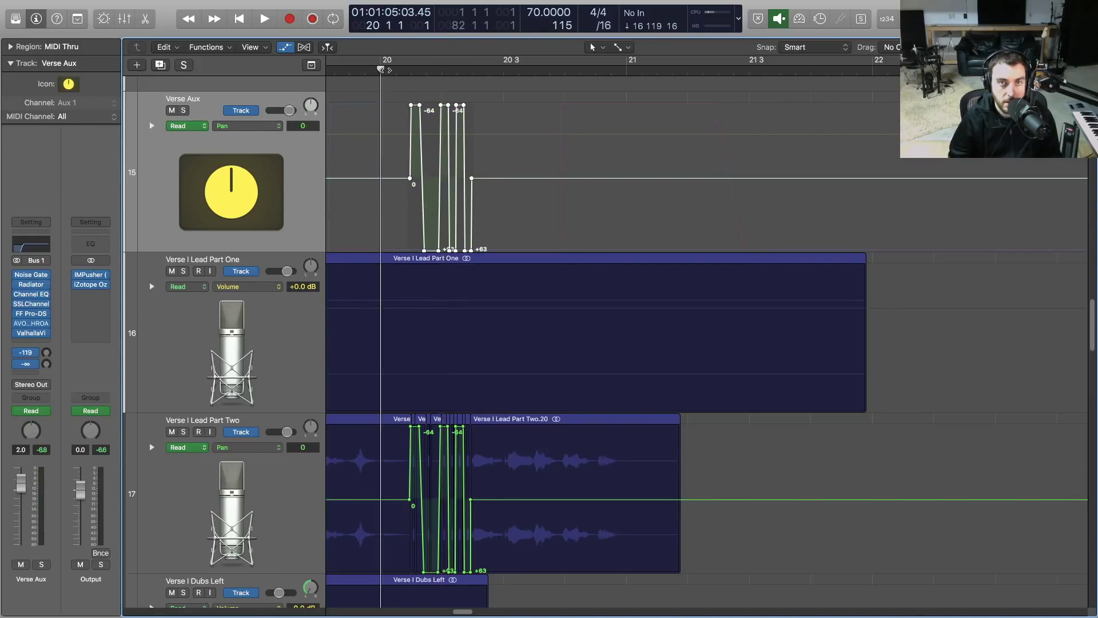
# Step: Audition the panned stutter from bar 20 and hide the track automation again
pyautogui.press('space')
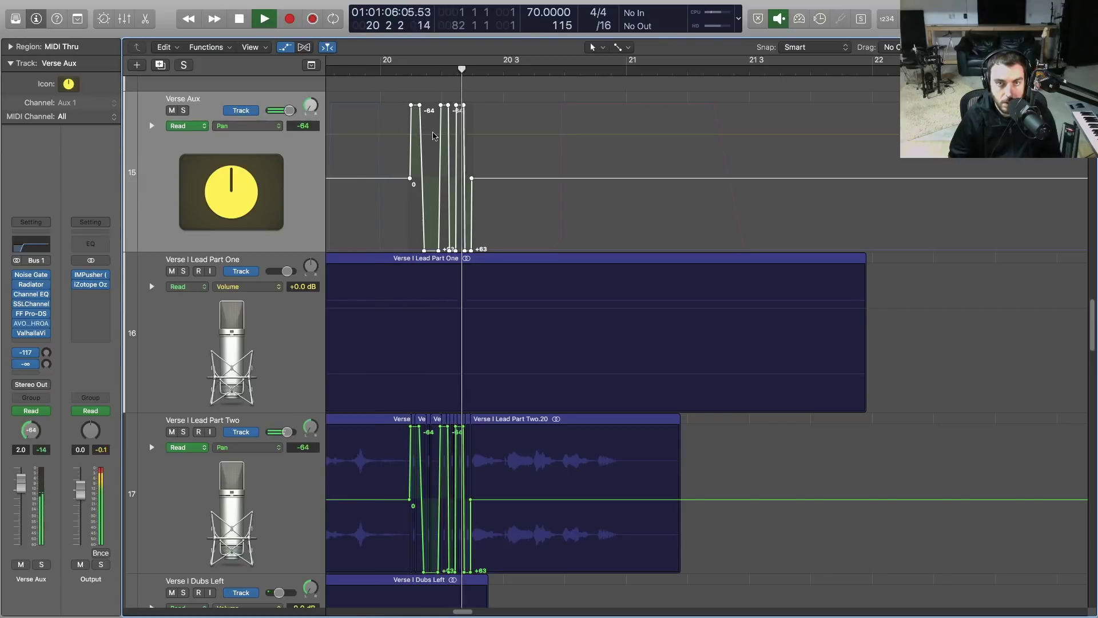
pyautogui.click(366, 70)
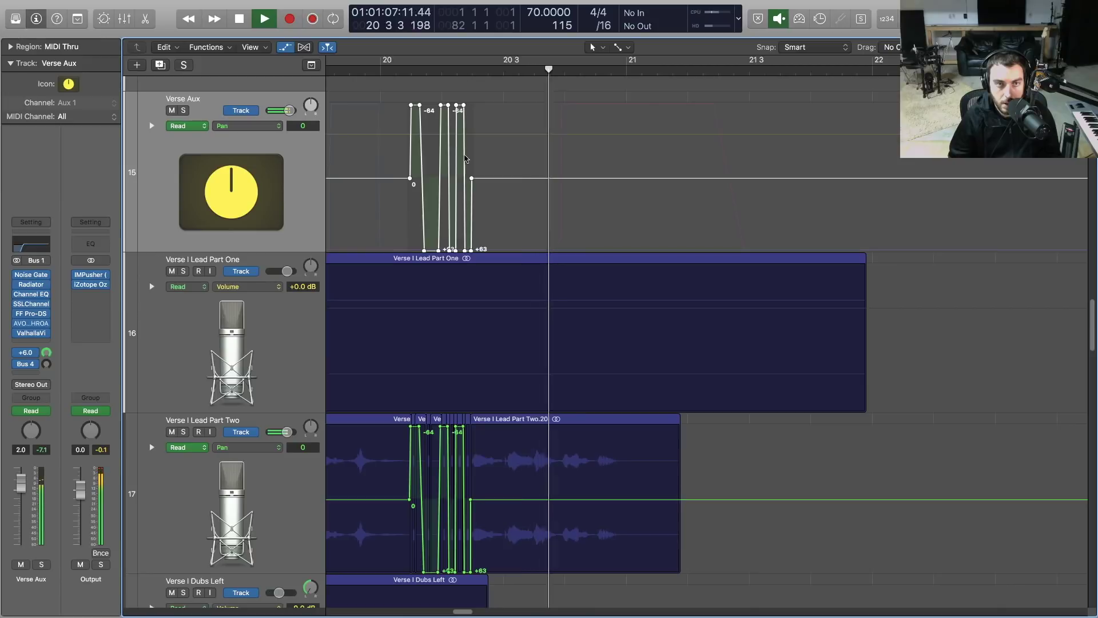
pyautogui.press('a')
pyautogui.press('z')
pyautogui.press(',')
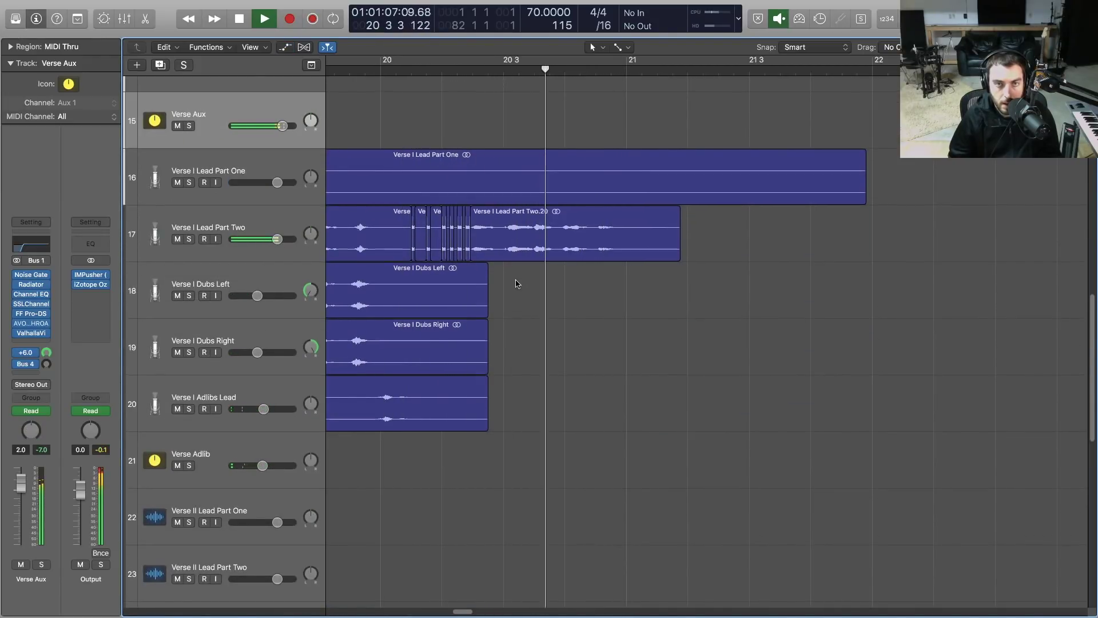
# Step: Show the end of Verse I with more surrounding bars and smaller tracks, and place the playhead in bar 18
pyautogui.hscroll(-2, 516, 281)
pyautogui.press('super+Left')
pyautogui.press('super+Left')
pyautogui.press('super+Left')
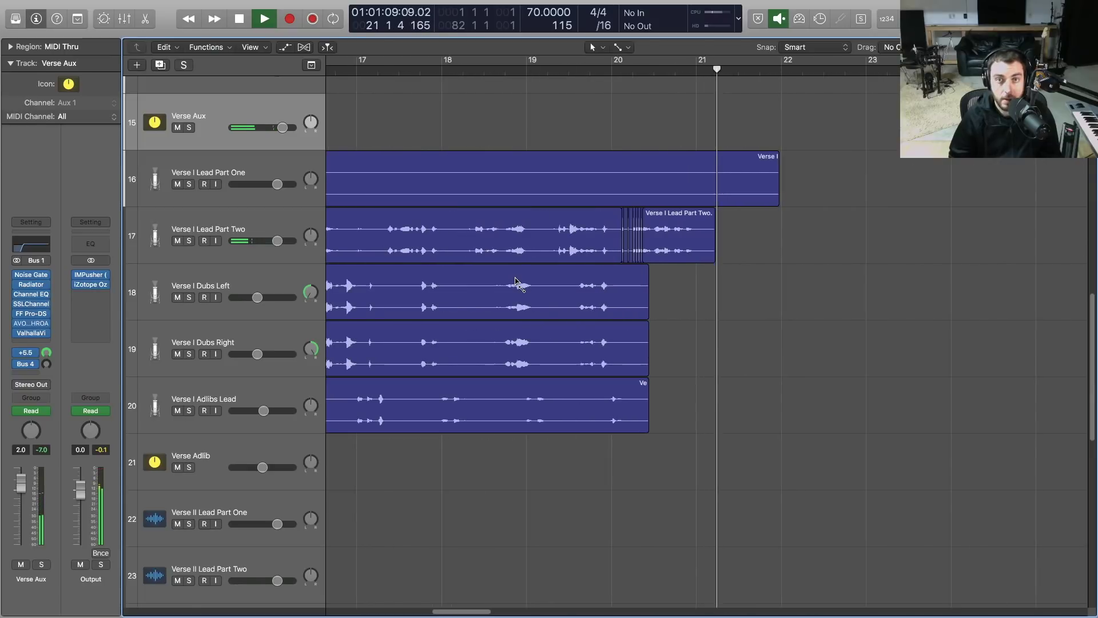
pyautogui.press('super+Up')
pyautogui.press('super+Up')
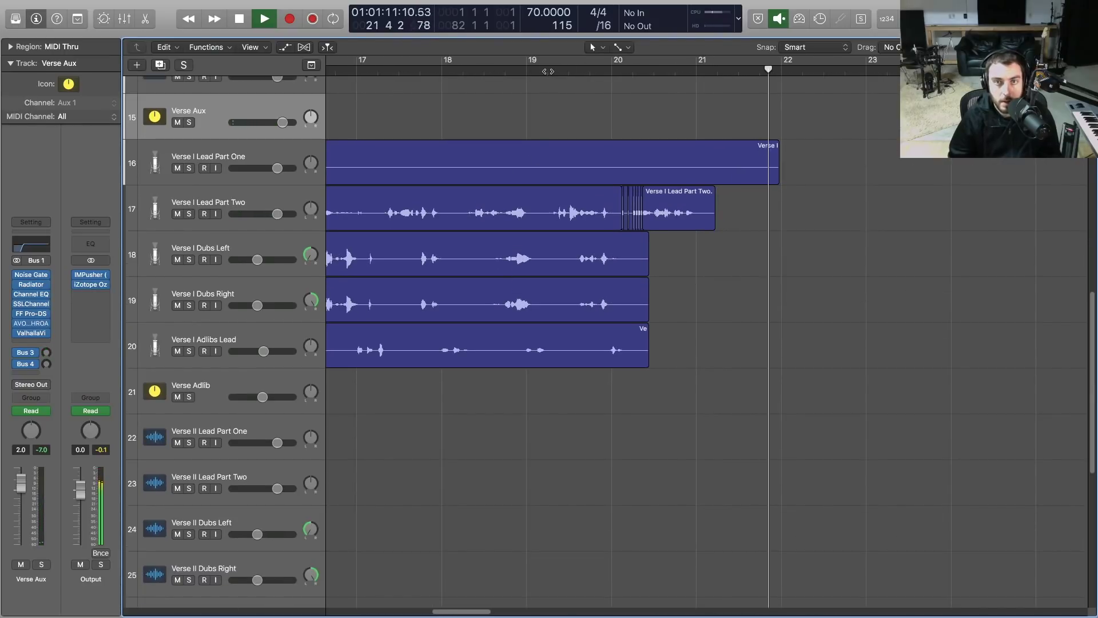
pyautogui.press('space')
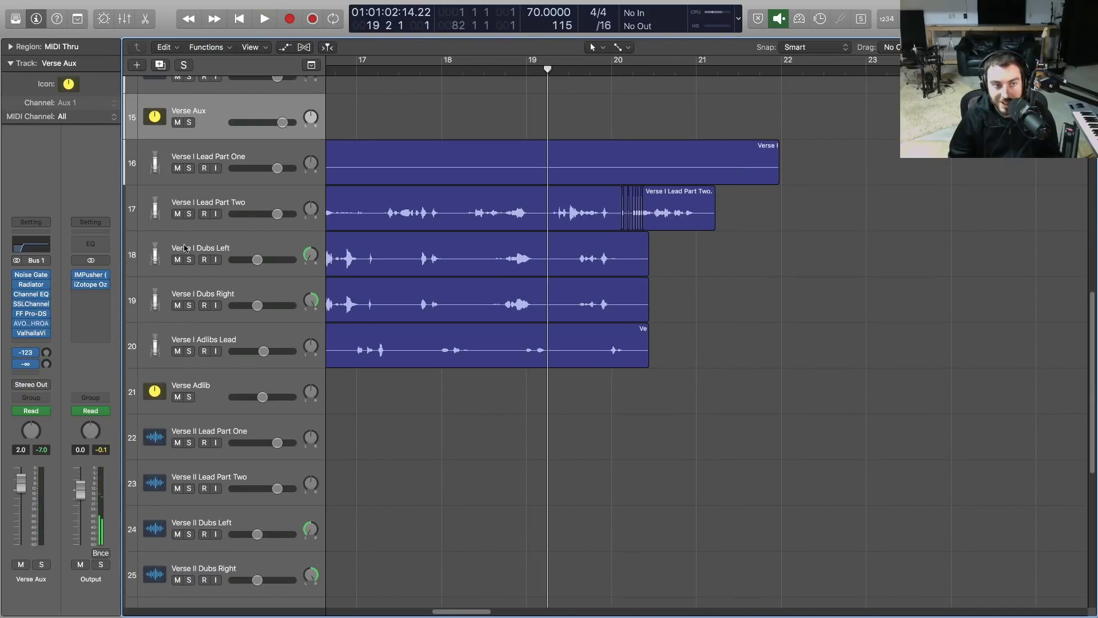
pyautogui.press(',')
pyautogui.press('space')
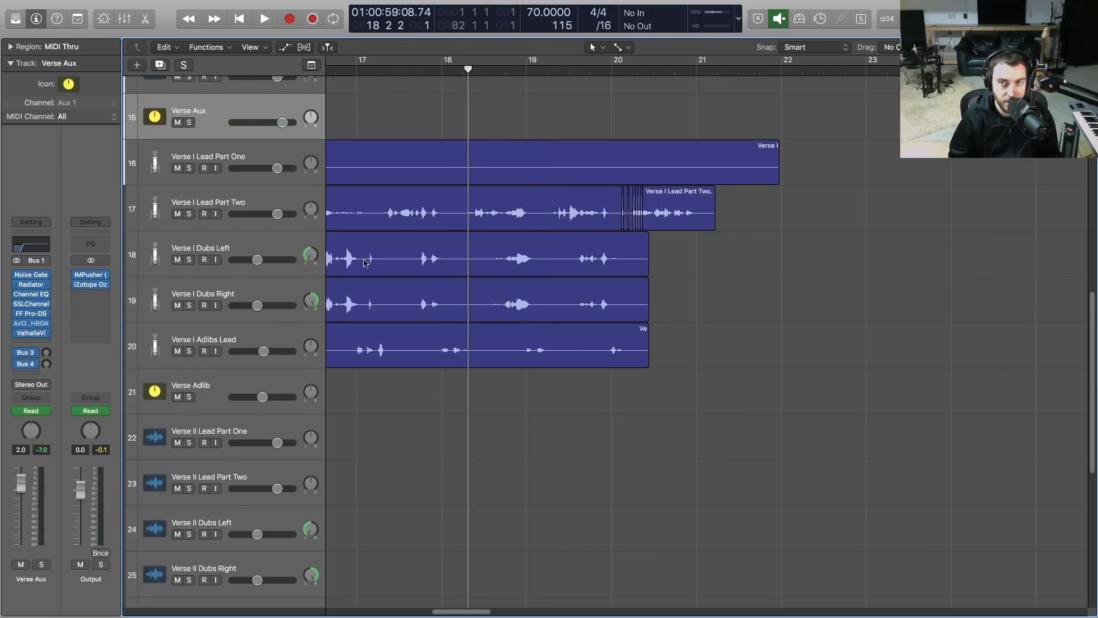
# Step: Switch off AVOX THROAT on Verse Aux, set the channel's automation mode to Latch, and move the plug-in window clear of the stutter
pyautogui.click(32, 323)
pyautogui.moveTo(486, 96); pyautogui.dragTo(361, 187)
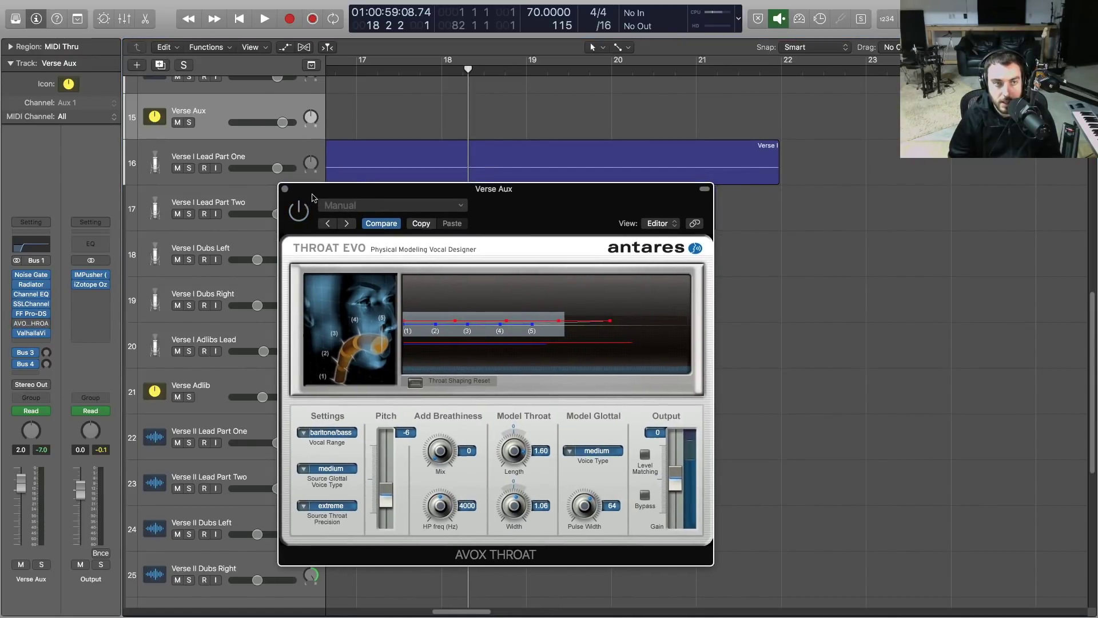
pyautogui.click(25, 325)
pyautogui.click(25, 324)
pyautogui.click(45, 408)
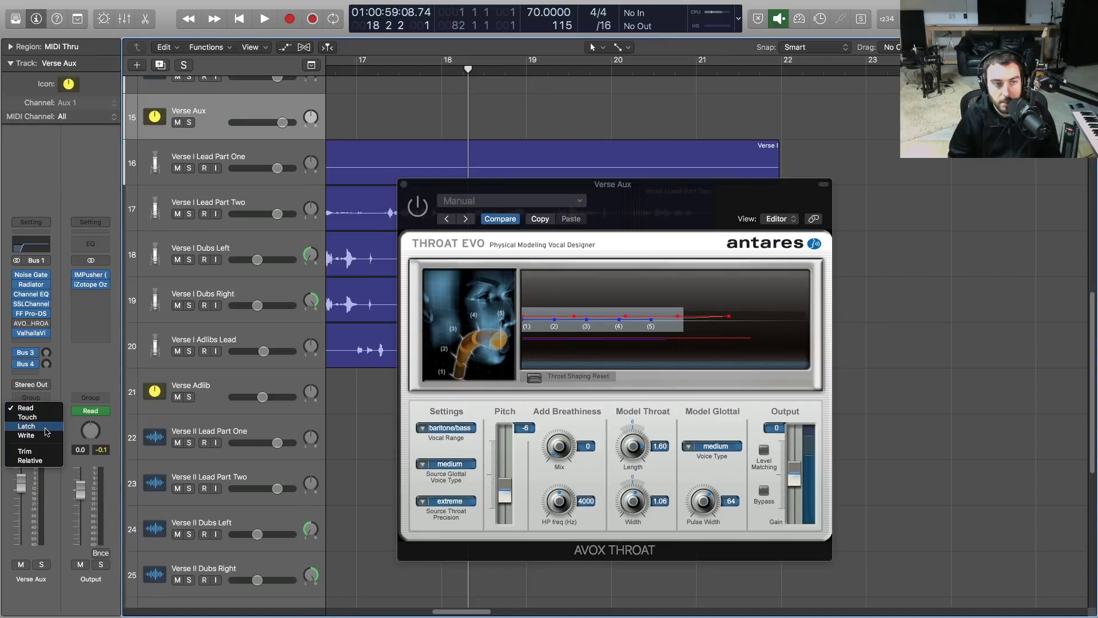
pyautogui.click(45, 426)
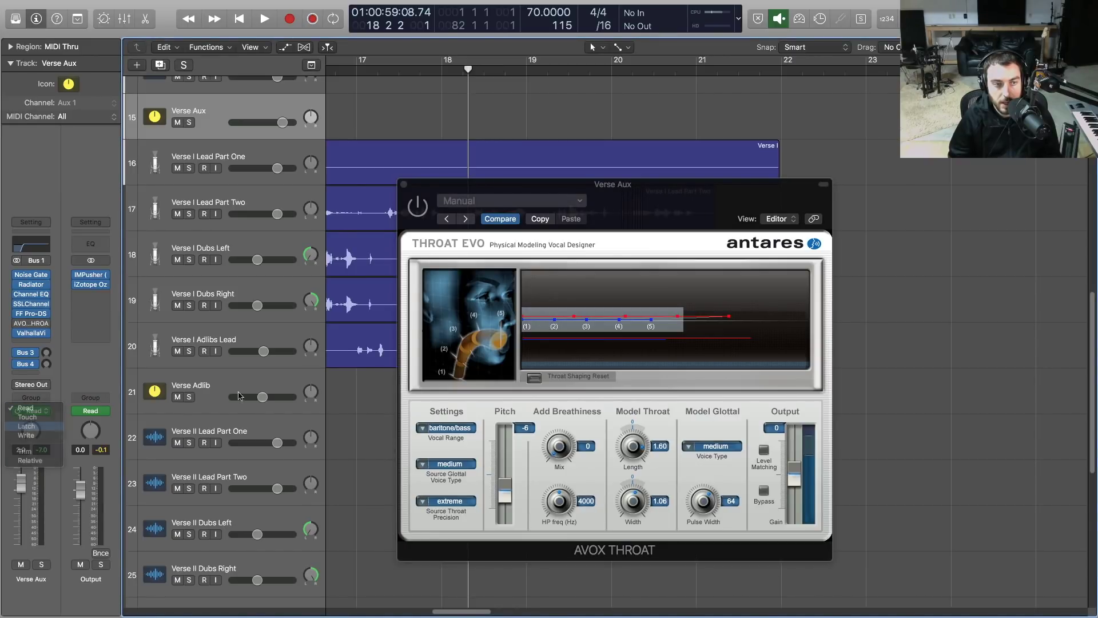
pyautogui.moveTo(458, 190); pyautogui.dragTo(684, 246)
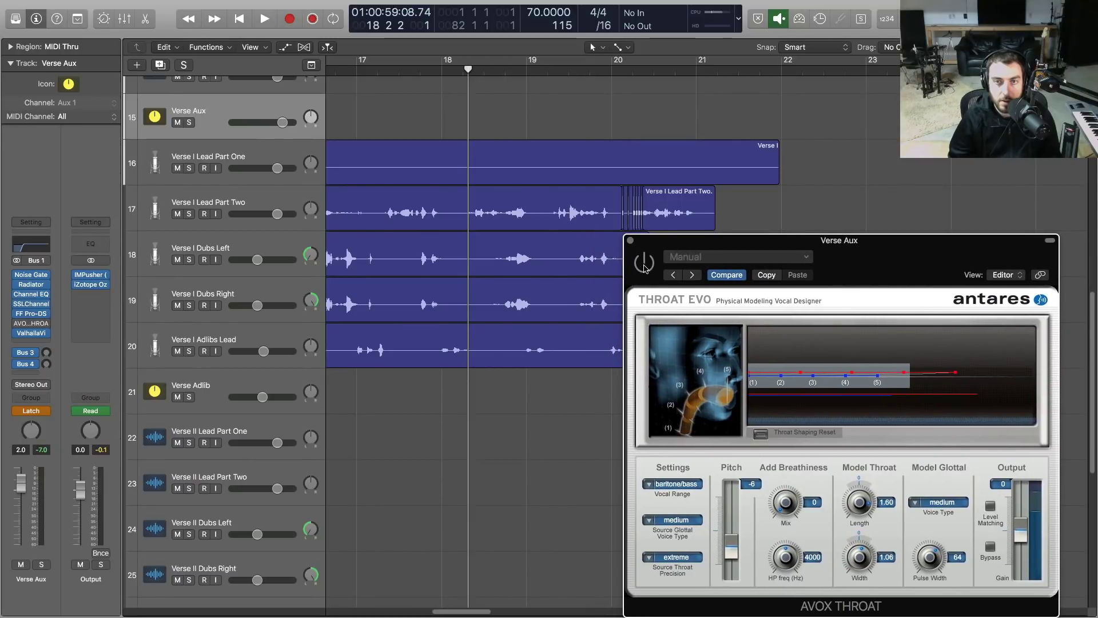
# Step: Record automation that switches AVOX THROAT on for the last phrase, close its window, and return Verse Aux to Read mode
pyautogui.press('space')
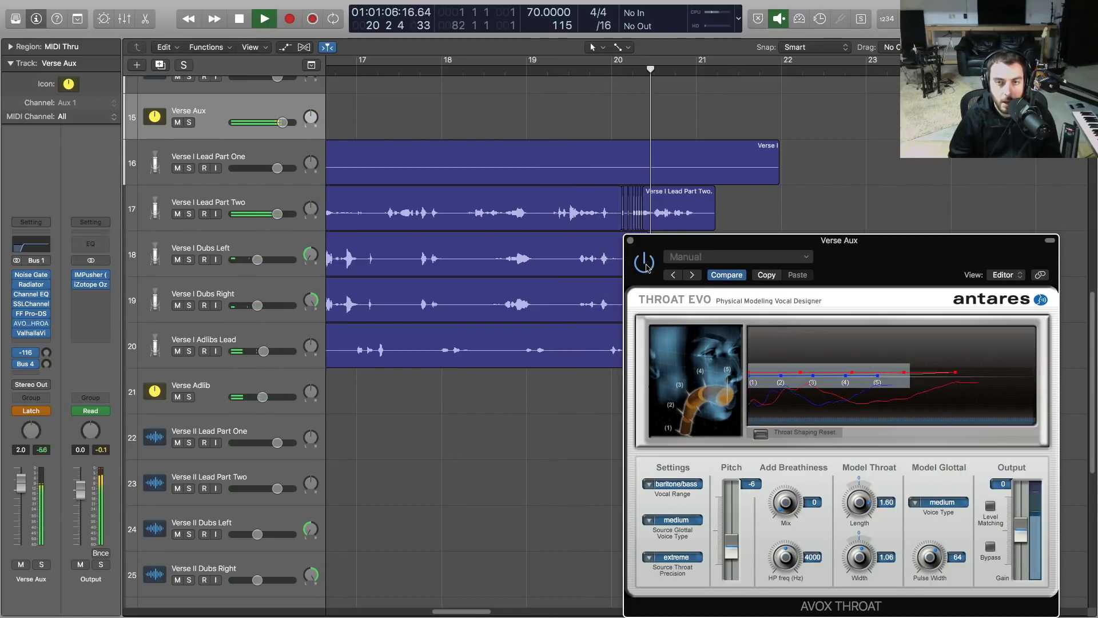
pyautogui.click(631, 241)
pyautogui.press('space')
pyautogui.click(41, 415)
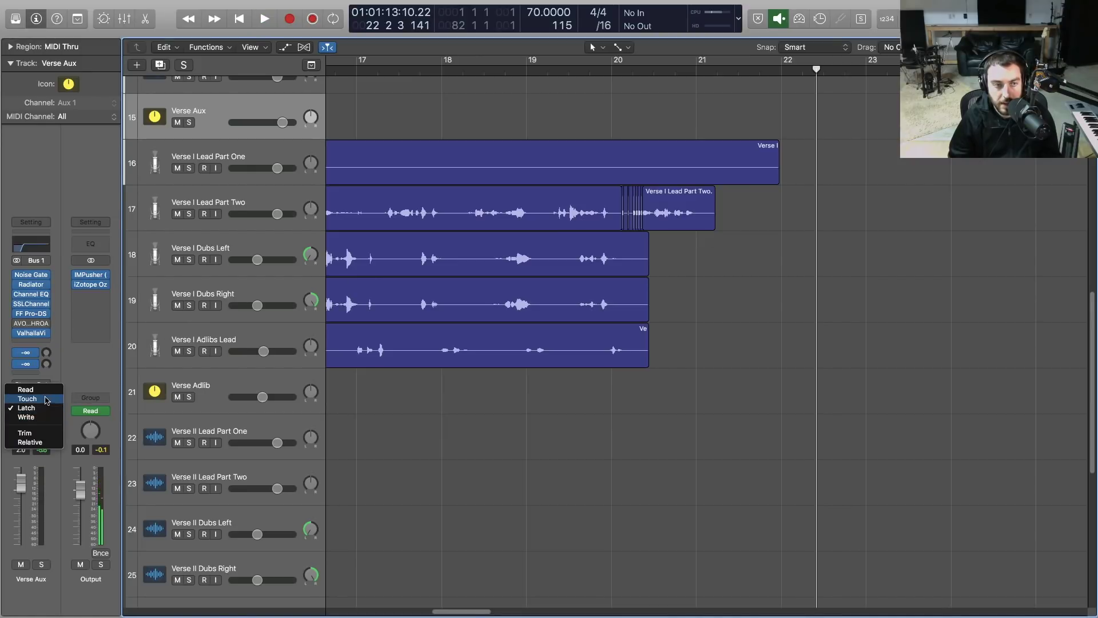
pyautogui.click(31, 400)
# Step: Play back the end of Verse I with the AVOX THROAT window open to check its on/off automation
pyautogui.press('space')
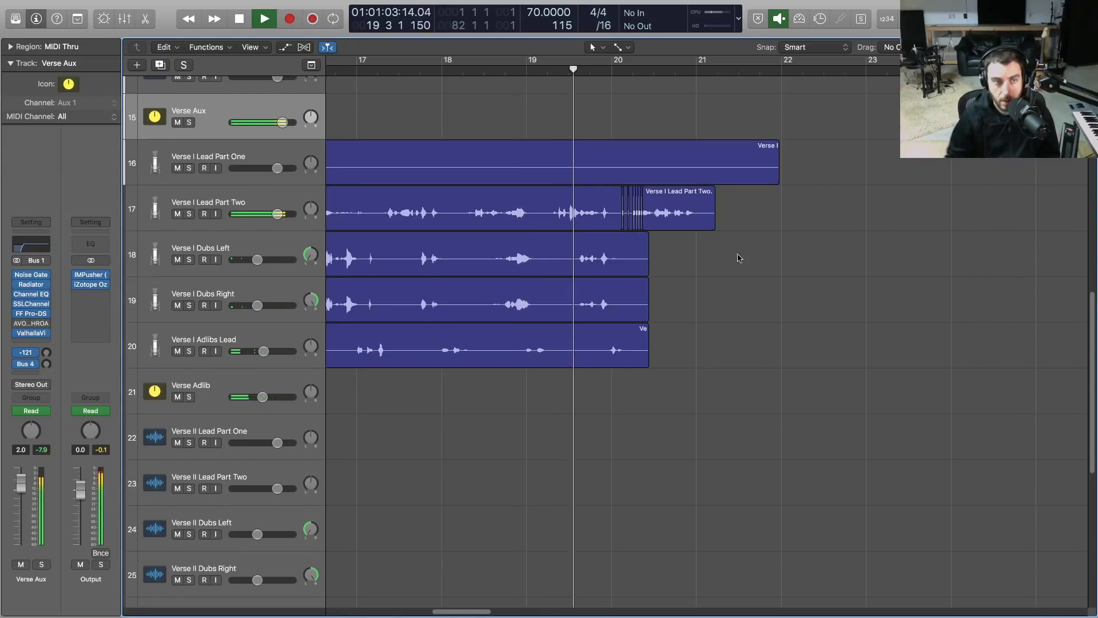
pyautogui.click(31, 323)
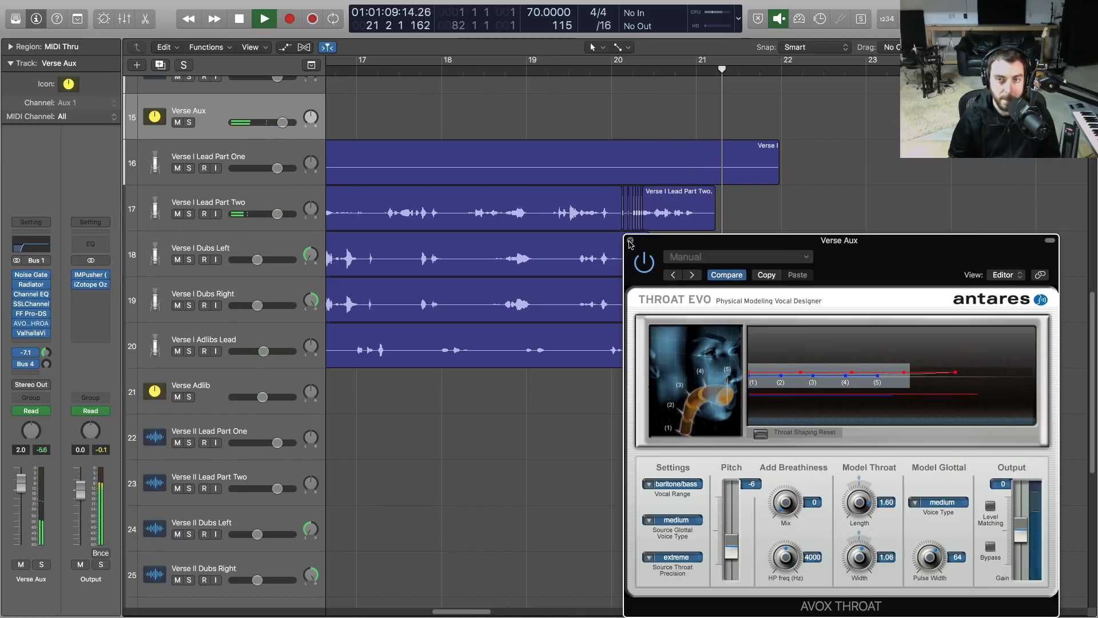
pyautogui.moveTo(643, 244); pyautogui.dragTo(618, 241)
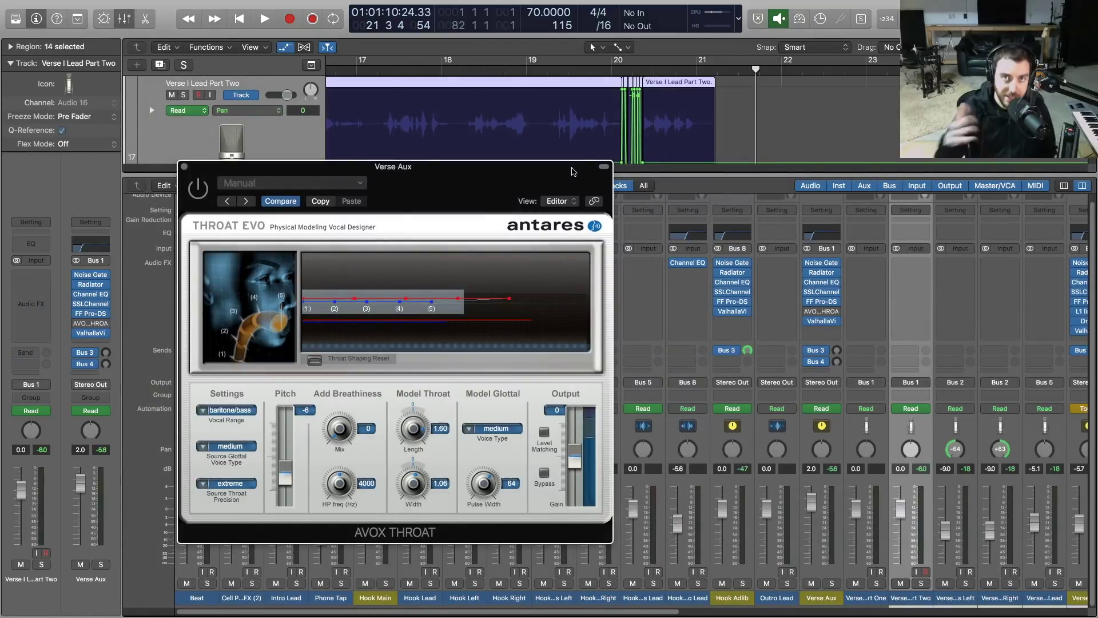